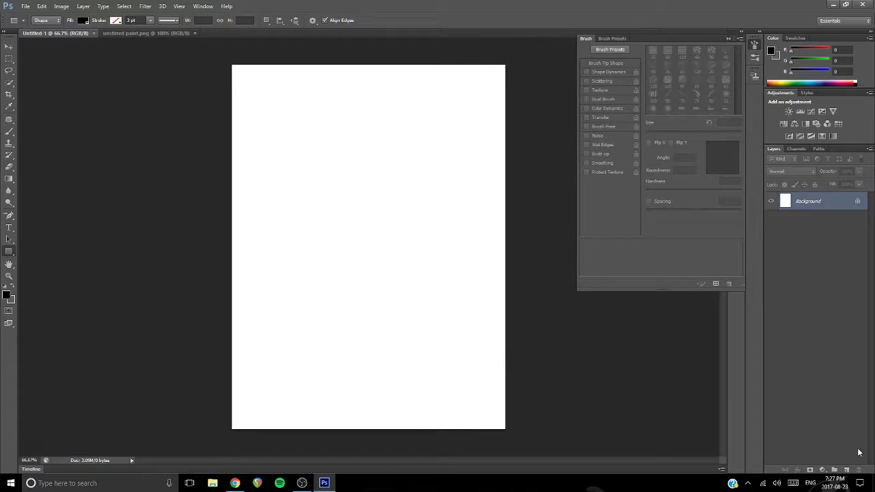
- Draw a black rectangle about 1041 × 1272 px on a new layer, covering the whole canvas
left_click(846, 469)
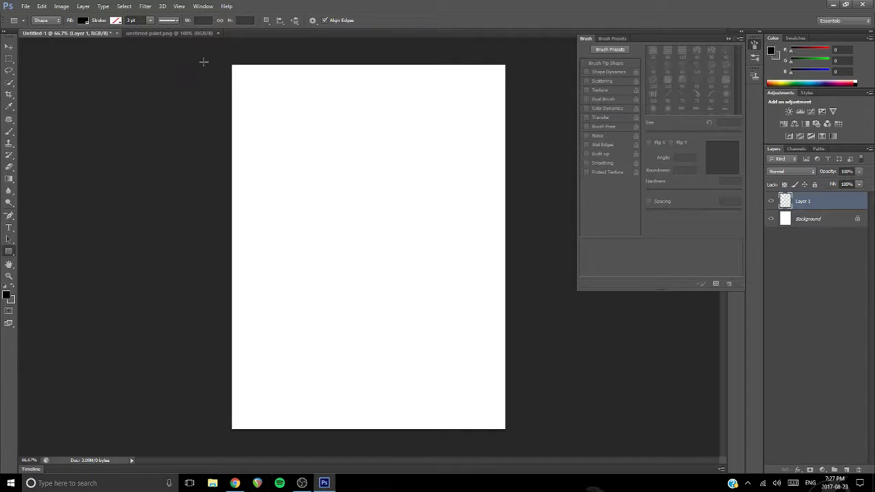
left_click_drag(211, 51, 526, 437)
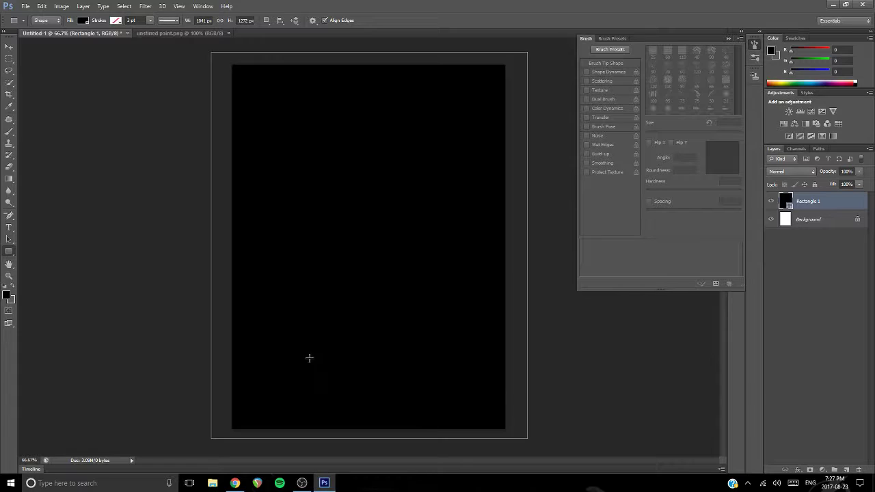
- Rasterize the black rectangle's layer and fill it with dark purple 2a003f using the Paint Bucket
left_click(6, 295)
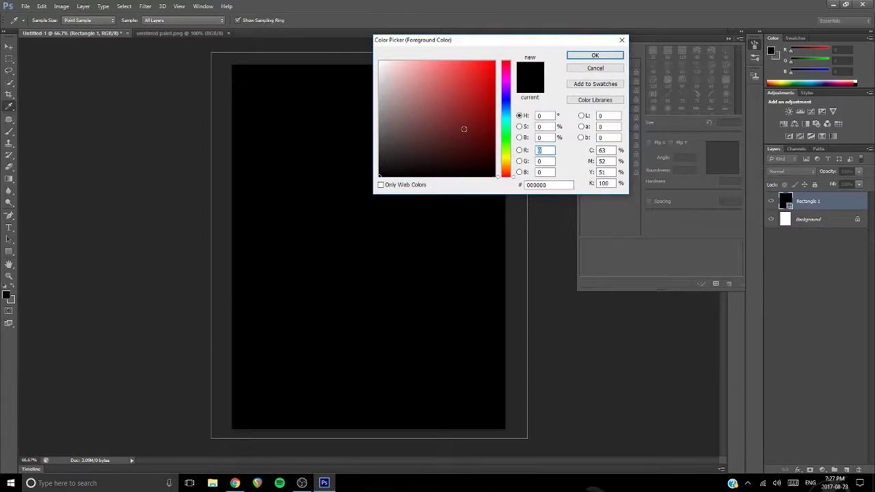
left_click_drag(509, 89, 509, 87)
left_click(494, 149)
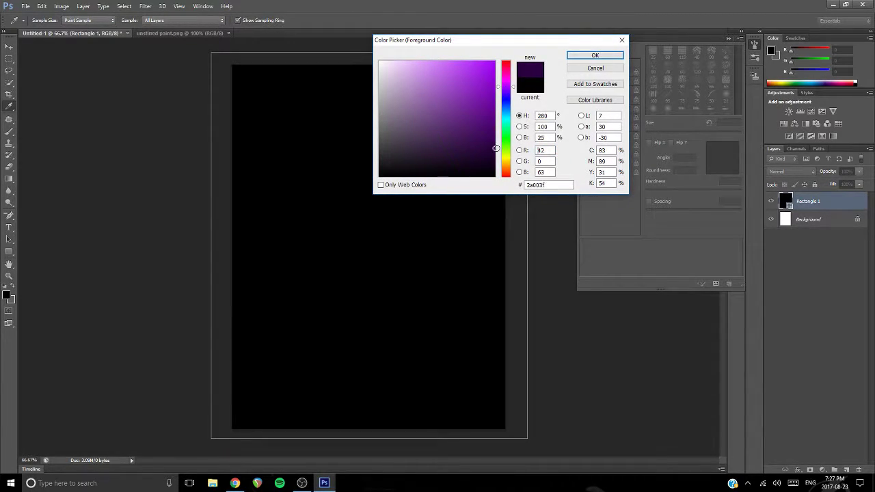
left_click(594, 54)
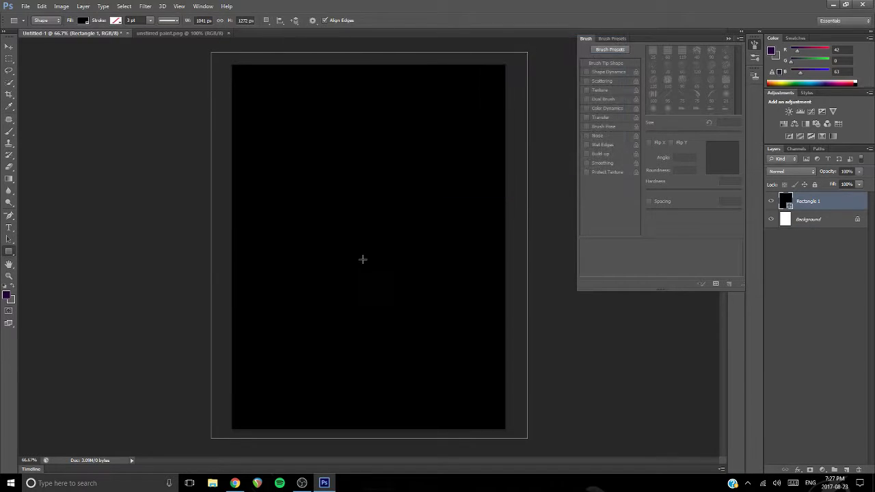
left_click(9, 178)
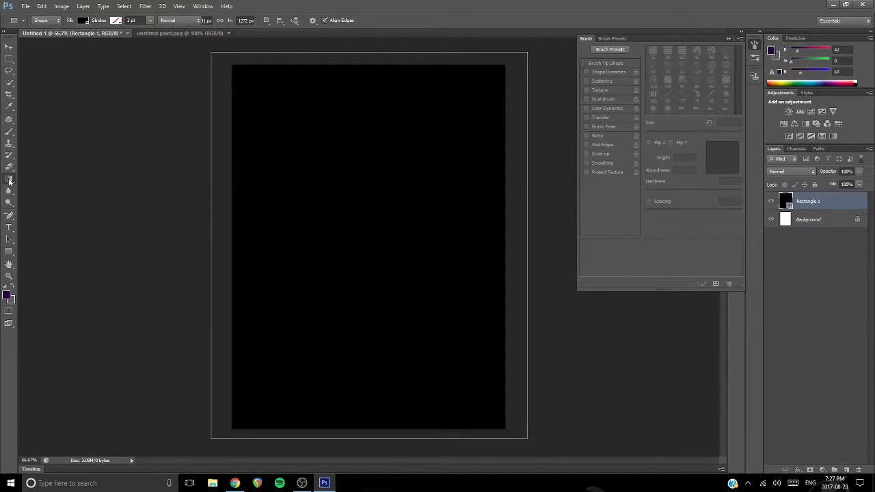
left_click(41, 185)
right_click(798, 200)
left_click(734, 194)
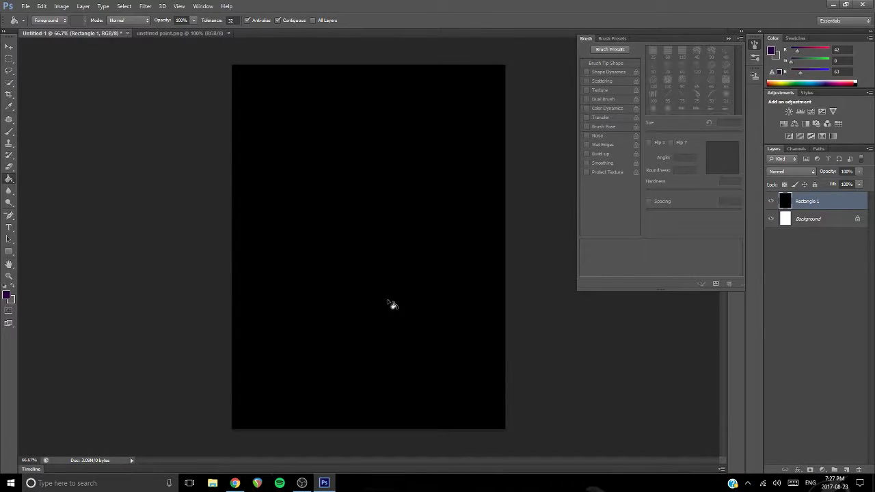
left_click(390, 303)
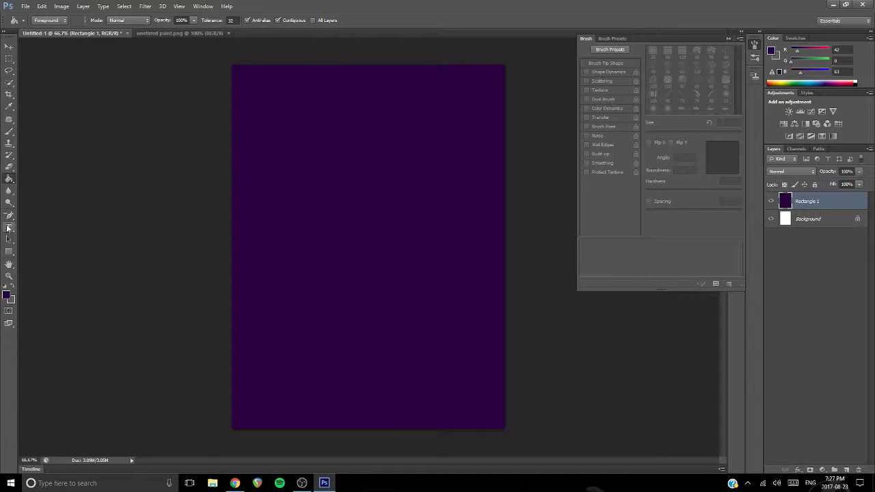
- Set the foreground colour to the darker purple 220034 and refill the canvas-sized rectangle with it
left_click(6, 296)
left_click_drag(491, 140, 496, 151)
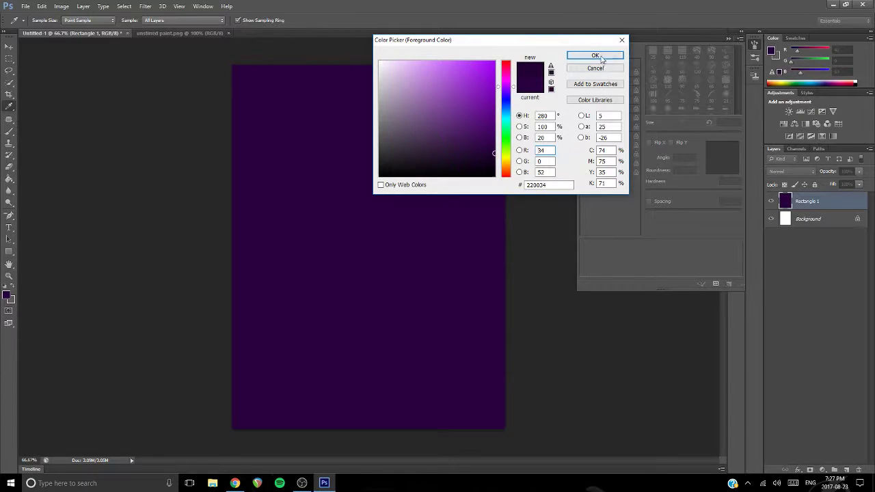
left_click(594, 55)
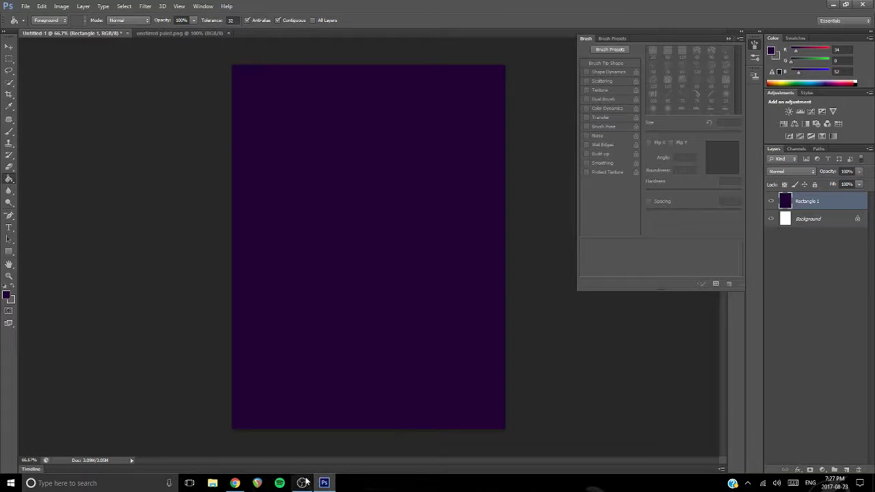
mouse_move(305, 486)
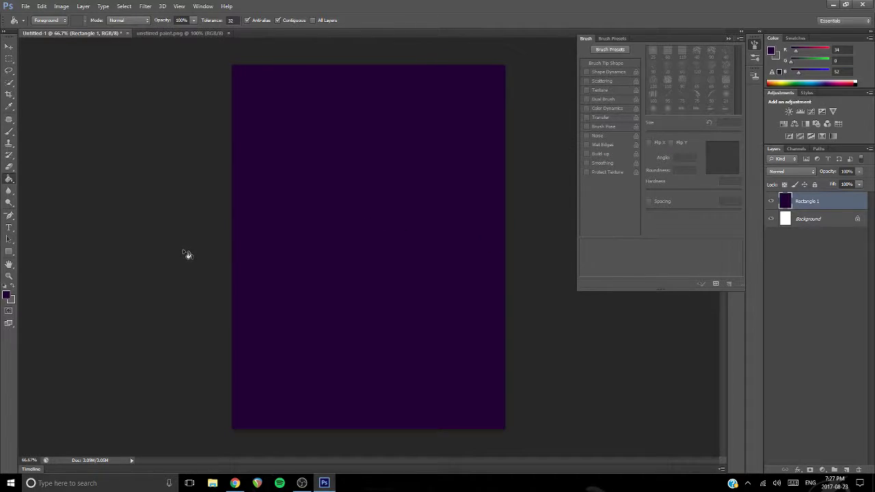
left_click(9, 252)
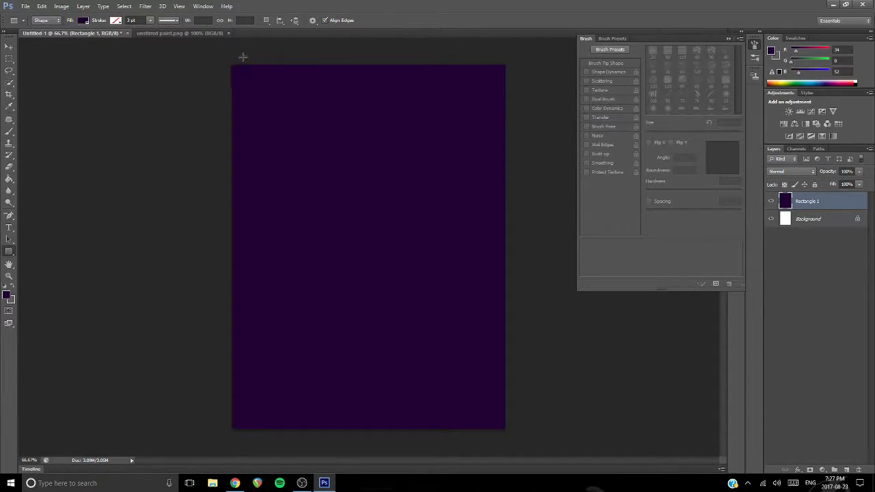
left_click_drag(224, 57, 305, 147)
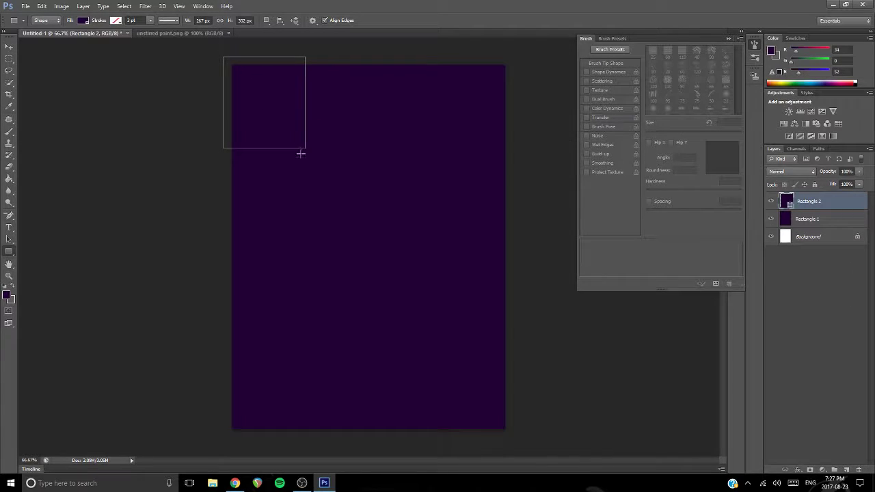
left_click(279, 187)
left_click(399, 186)
key("Escape")
left_click_drag(245, 57, 375, 403)
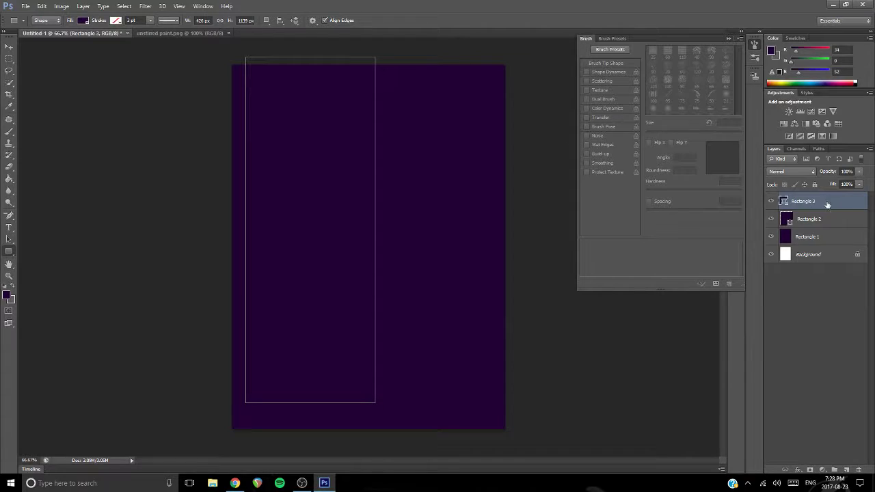
key("Delete")
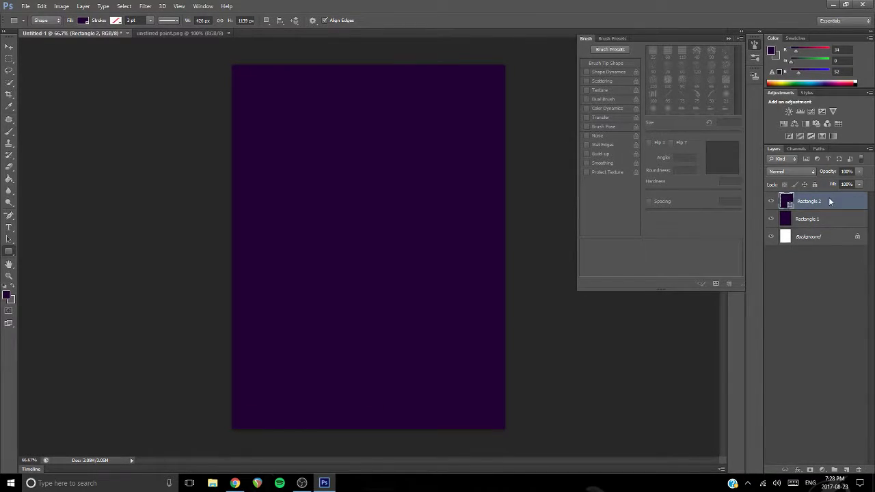
right_click(829, 200)
left_click(721, 168)
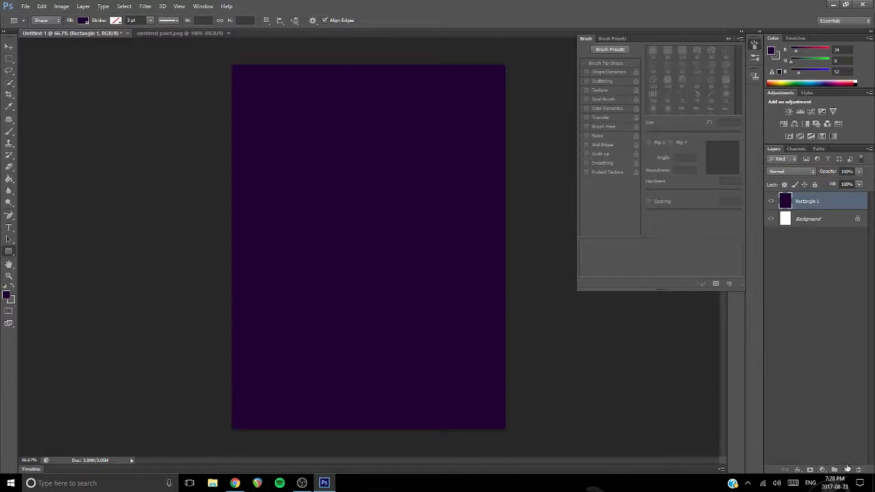
- Draw a tall rectangle about 429 × 1133 px on a new layer, extending past the canvas's upper edge, and rasterize it
left_click(846, 469)
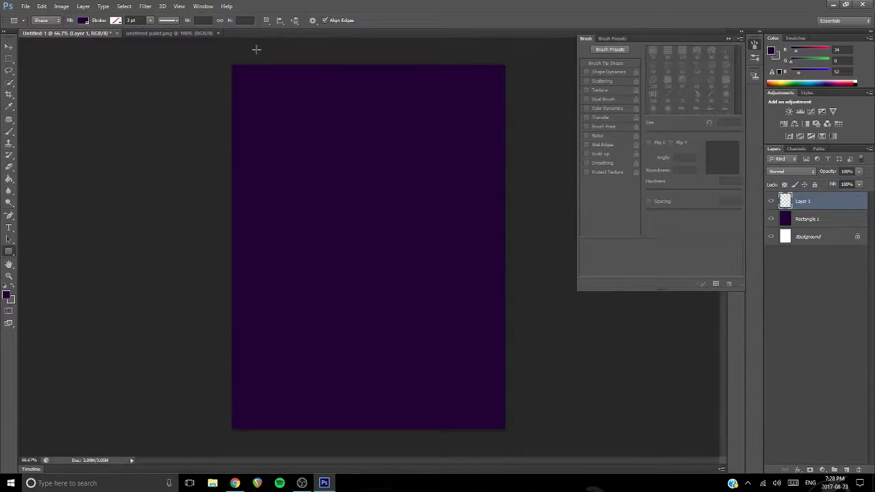
left_click_drag(250, 51, 379, 394)
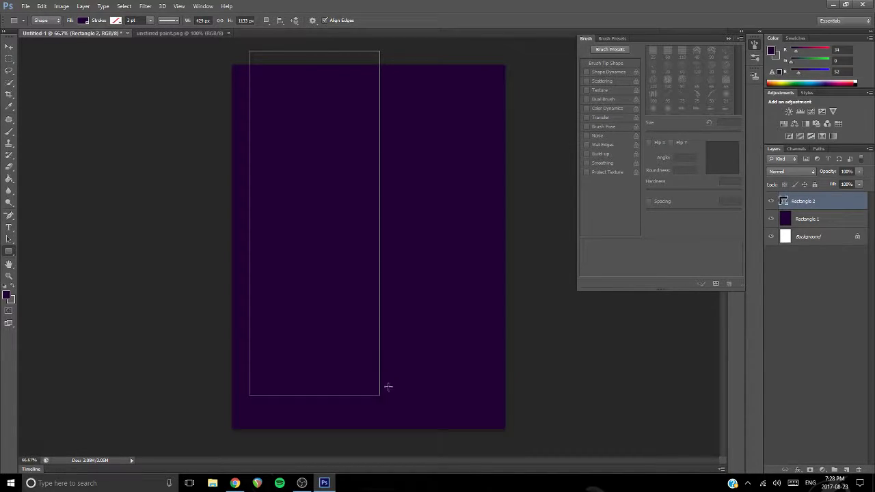
right_click(804, 205)
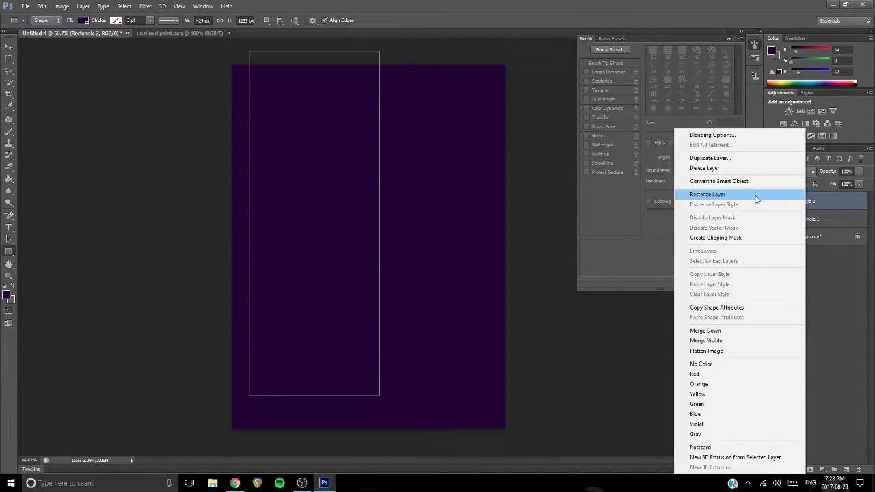
left_click(709, 194)
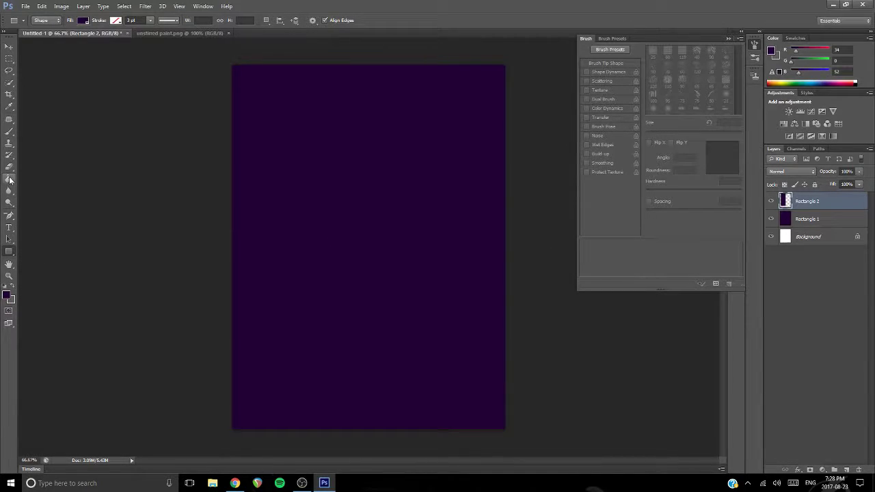
- Set the foreground colour to light purple e0a5ff and the background colour to light pink ffaefa
left_click(7, 294)
mouse_move(477, 113)
left_mouse_down()
mouse_move(436, 57)
mouse_move(404, 54)
mouse_move(420, 61)
left_mouse_up()
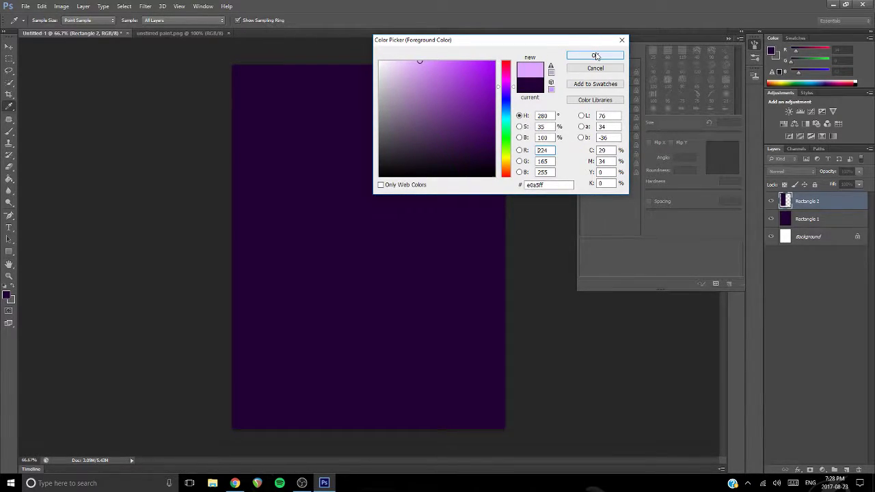
left_click(595, 56)
left_click(10, 300)
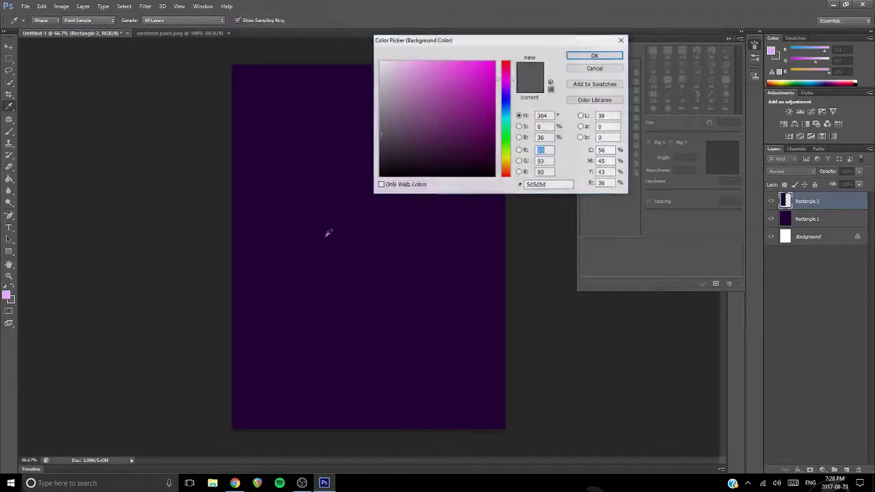
mouse_move(444, 62)
left_mouse_down()
mouse_move(443, 49)
mouse_move(415, 53)
left_mouse_up()
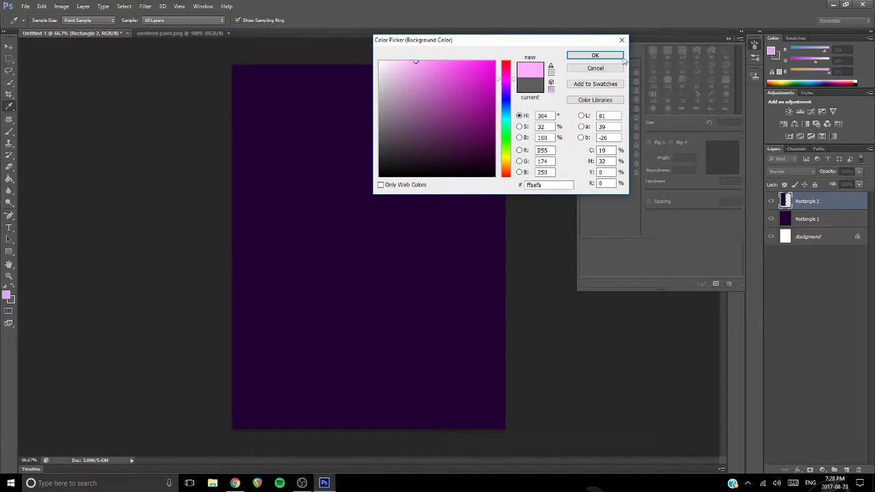
left_click(580, 56)
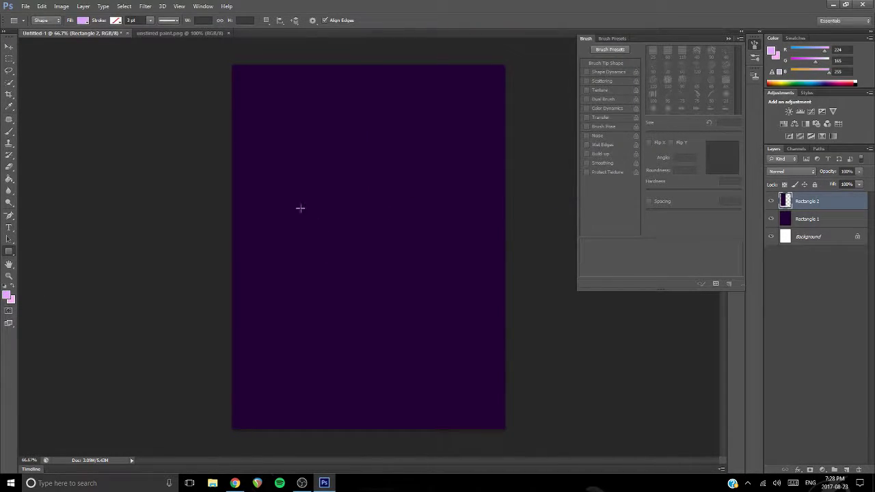
- Fill the tall rectangle with the light purple foreground colour using the Paint Bucket
left_click(9, 178)
left_click(288, 246)
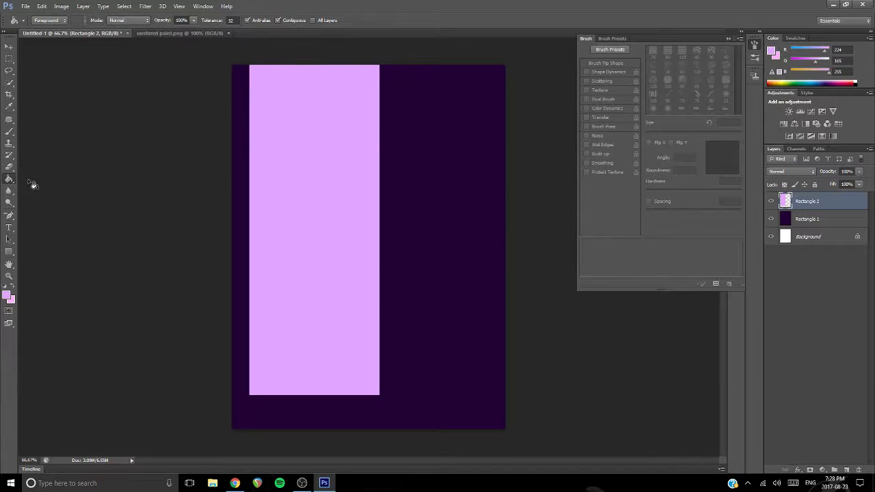
- Change the background colour to a strong, fully saturated magenta
left_click(11, 299)
left_click(494, 70)
left_click(581, 55)
- Set the Gradient tool to a linear gradient with the foreground-to-background preset
right_click(9, 178)
left_click(41, 177)
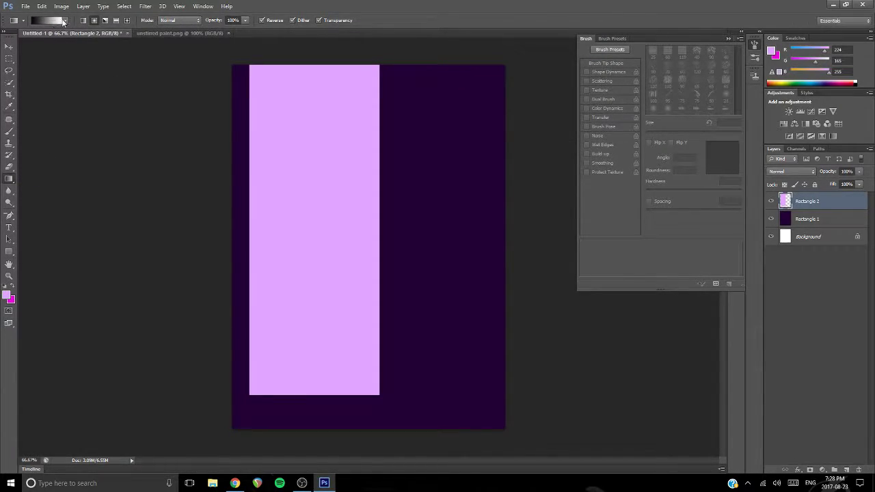
left_click(65, 21)
left_click(18, 38)
left_click(266, 129)
- Try a vertical light purple and magenta gradient on the tall rectangle's layer in both directions, undoing each attempt
left_click_drag(317, 310, 310, 25)
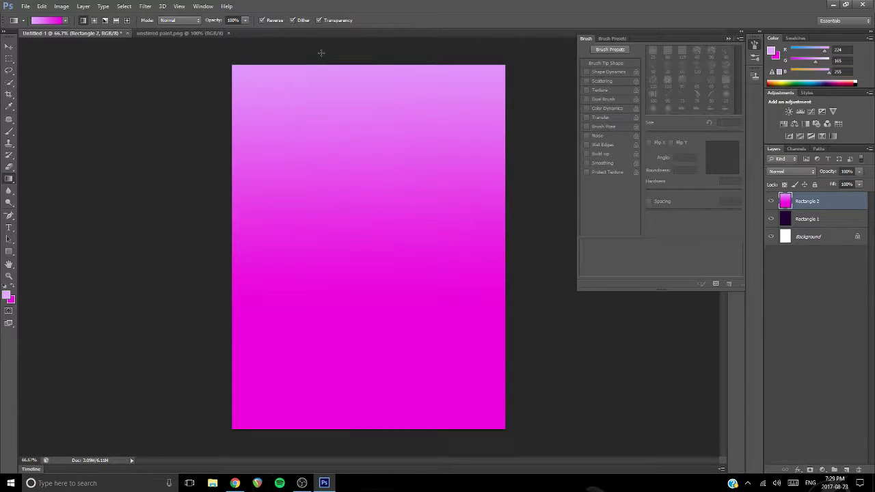
key("ctrl+z")
left_click_drag(313, 89, 311, 322)
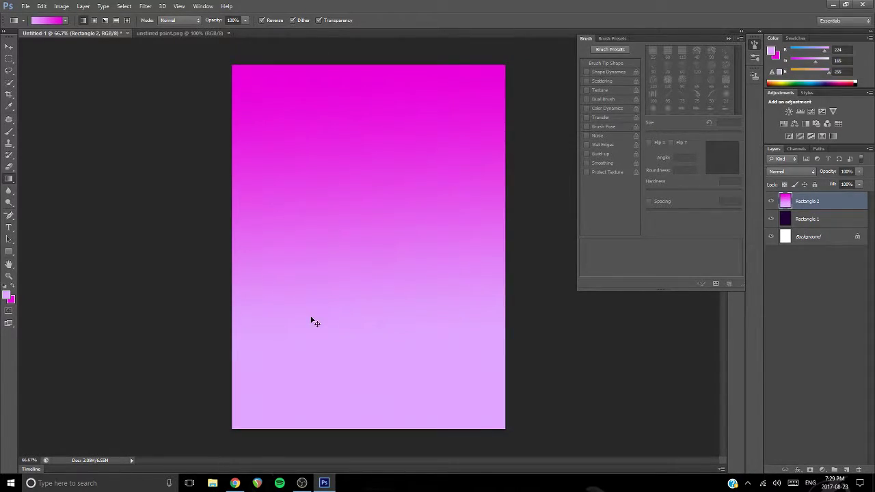
key("ctrl+z")
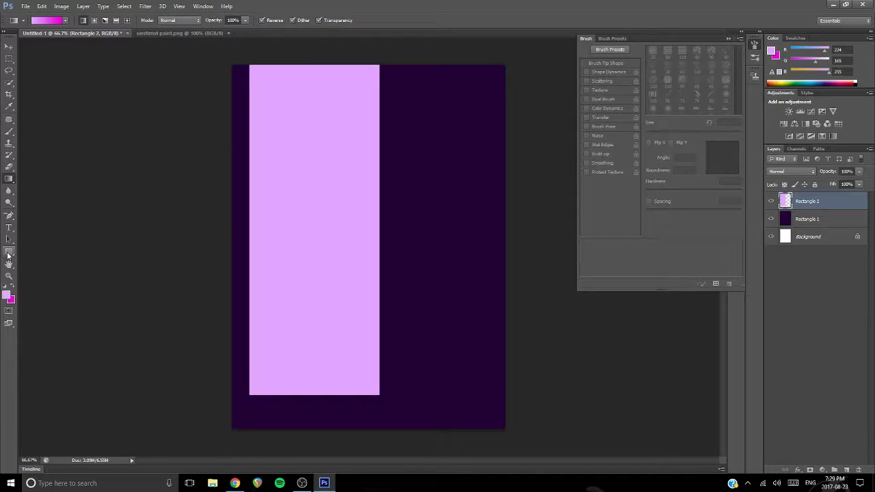
- Delete the tall rectangle's layer and draw a new light purple rectangle about 370 × 1115 px on a fresh layer
right_click(819, 203)
left_click(717, 168)
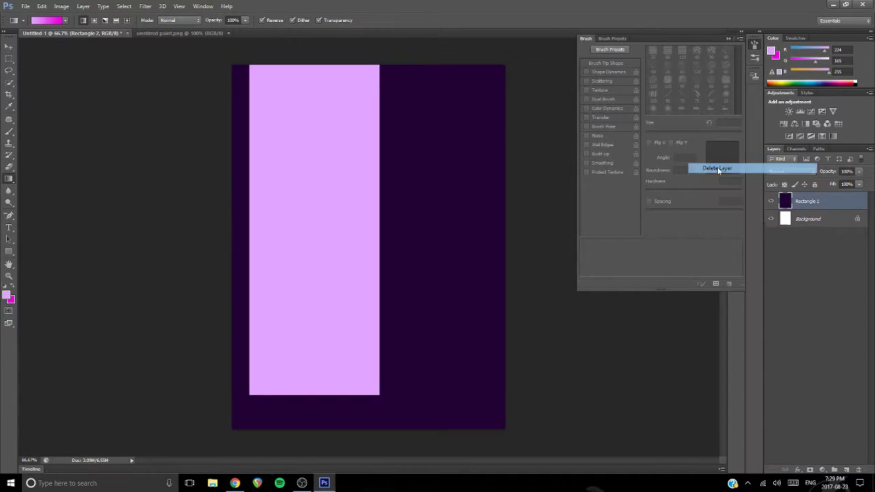
left_click(846, 470)
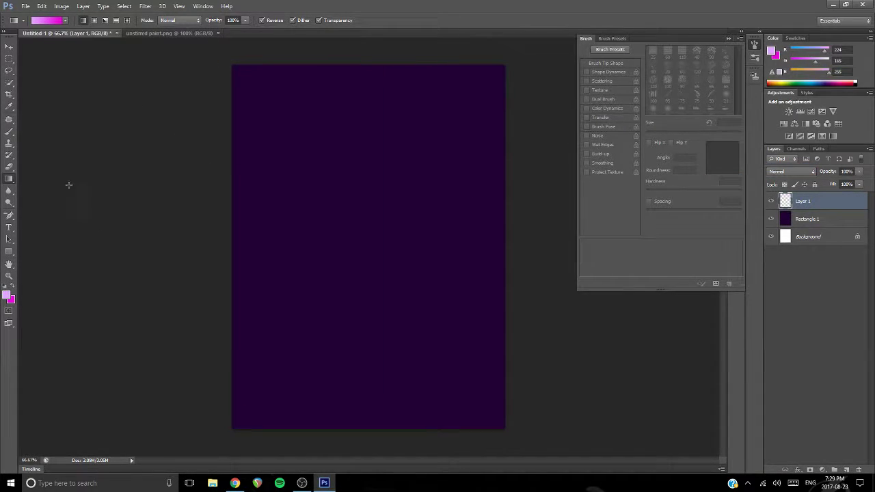
left_click(9, 252)
left_click_drag(258, 47, 371, 384)
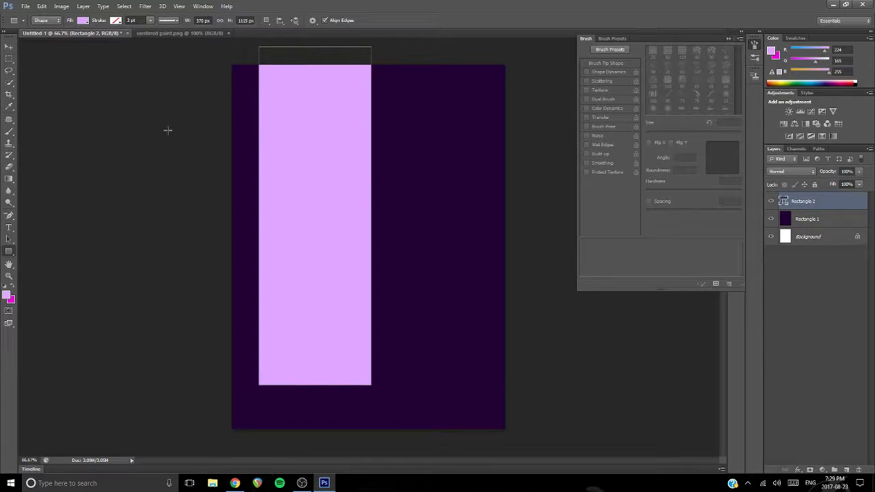
left_click(60, 21)
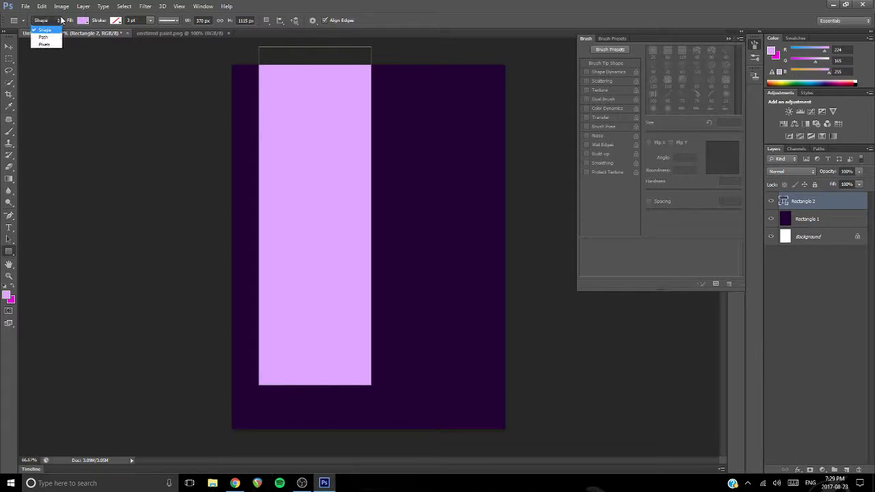
left_click(43, 30)
left_click(9, 178)
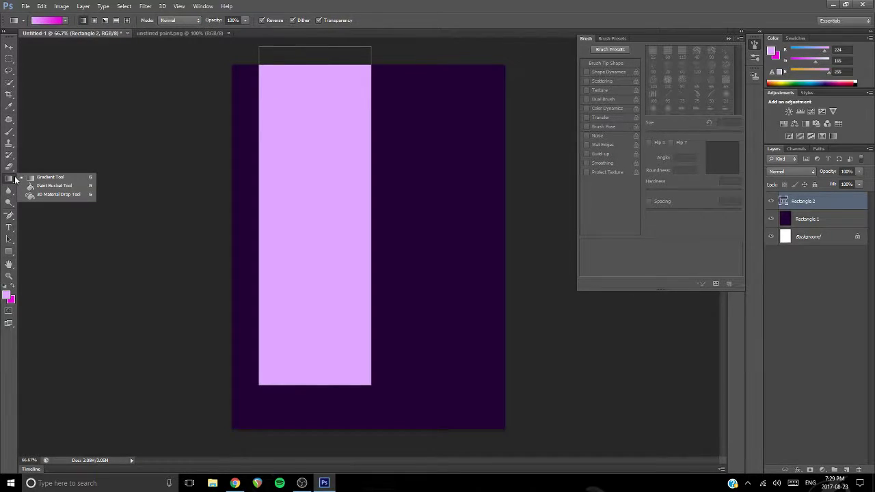
left_click(67, 21)
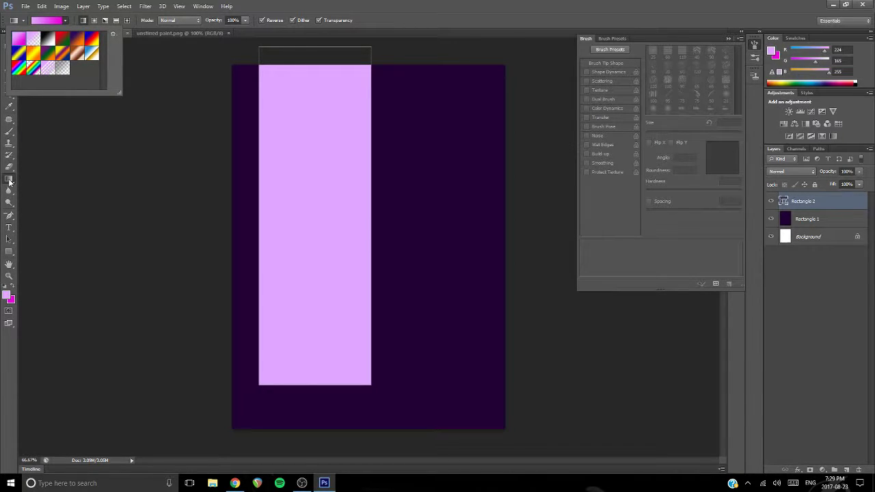
- Fill the tall rectangle with a linear foreground-to-background gradient from light purple to magenta
left_click(9, 251)
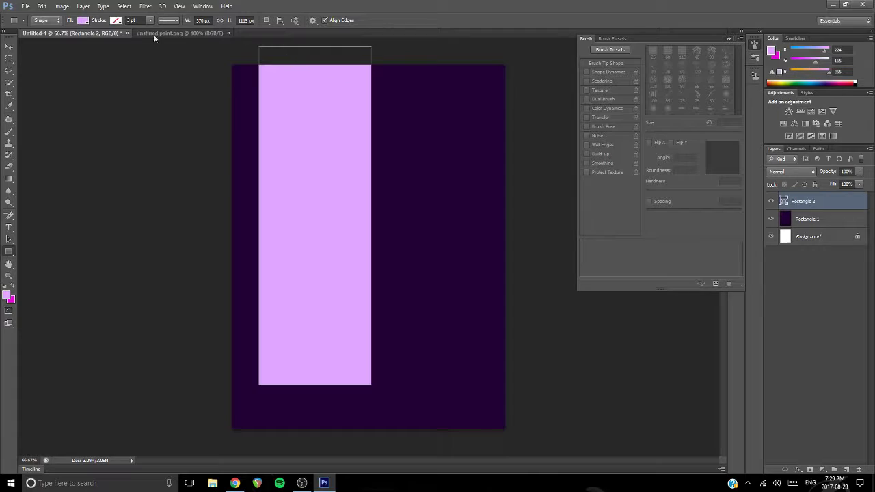
left_click(82, 20)
left_click(80, 37)
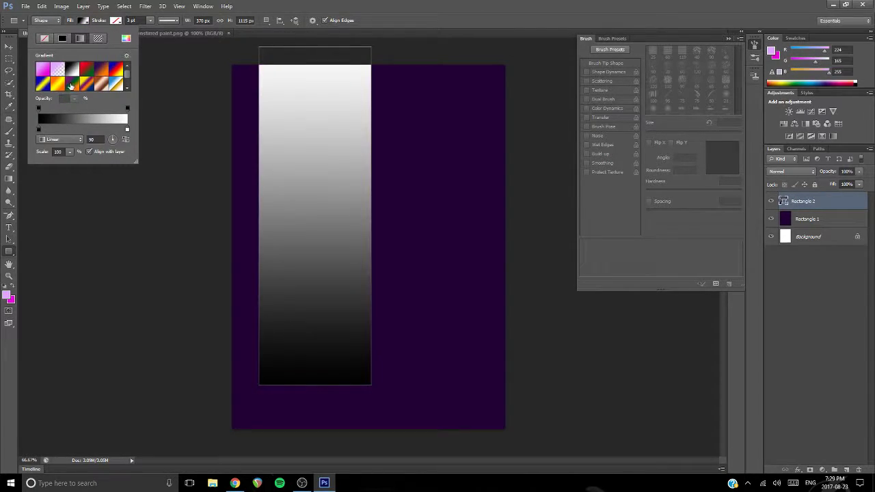
left_click(42, 69)
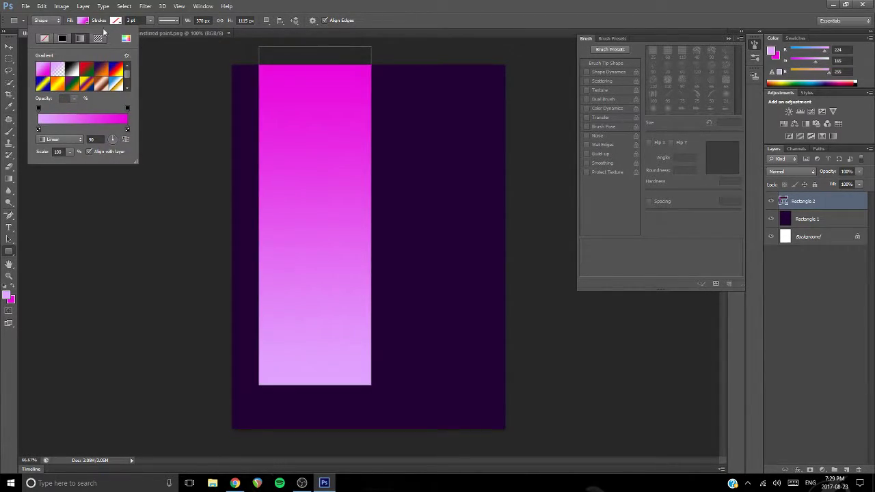
- Change the background colour to a deep, dark magenta
left_click(11, 299)
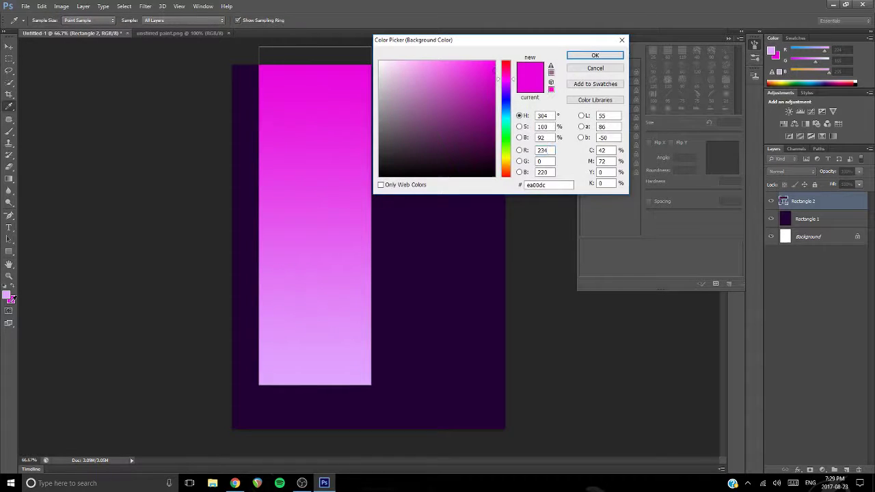
left_click(594, 55)
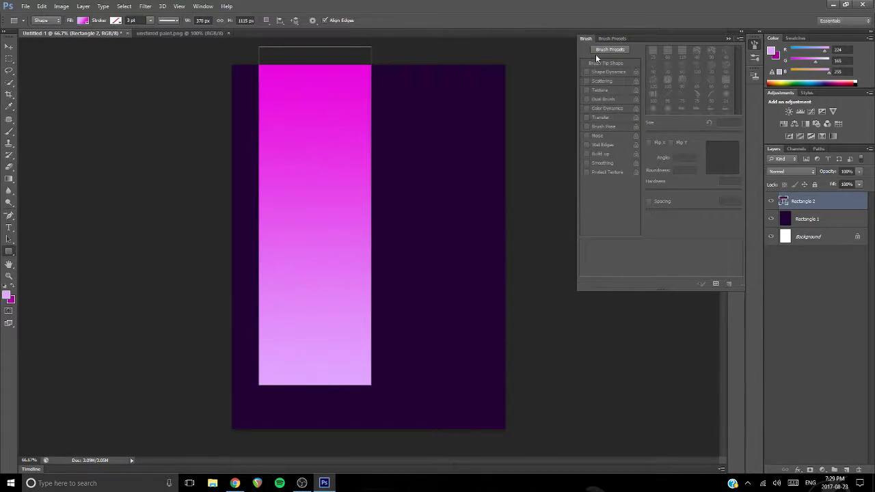
- Try a solid dark red fill on the tall rectangle with a red value of 128
left_click(83, 20)
left_click(127, 38)
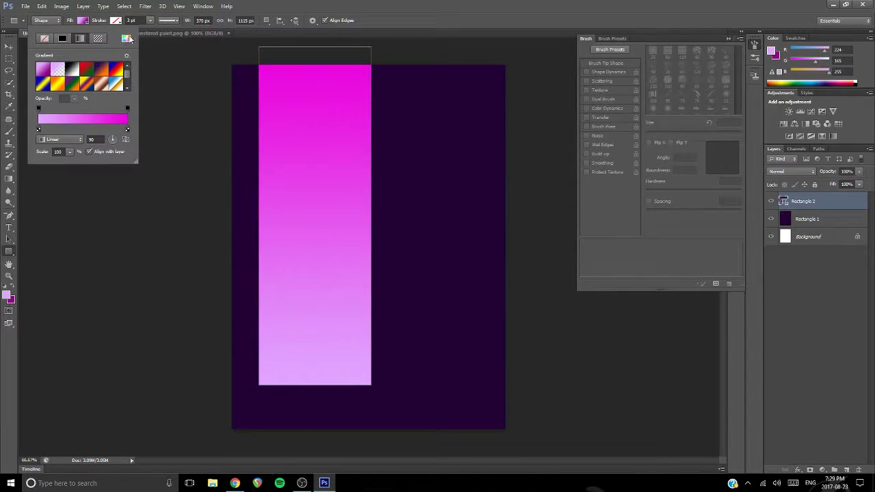
type("128")
left_click(578, 56)
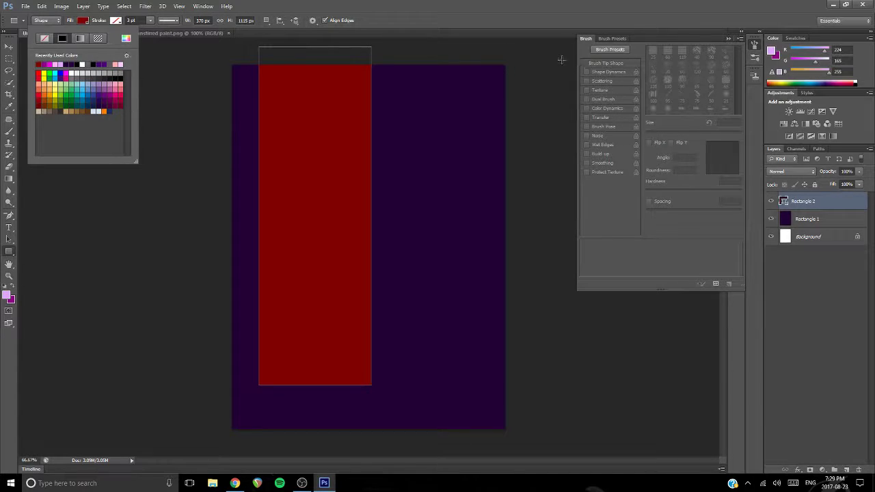
- Apply the linear Foreground to Background gradient to the tall rectangle, blending light purple into dark magenta
left_click(82, 39)
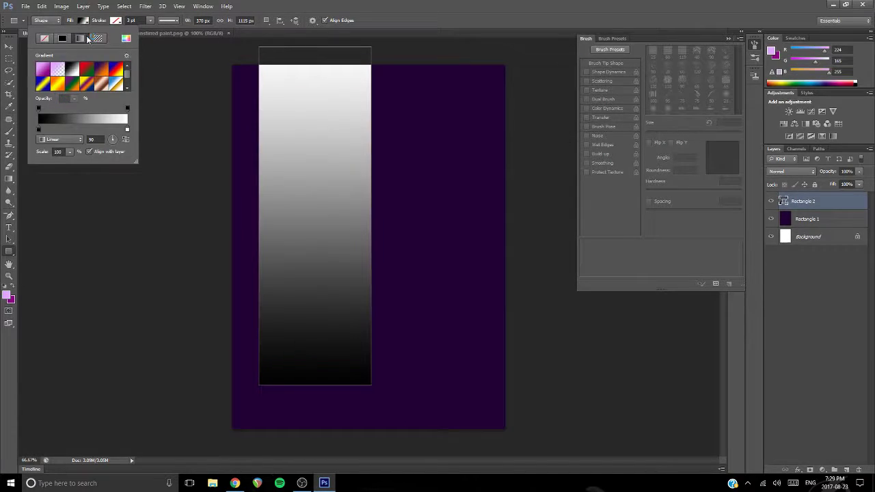
left_click(39, 69)
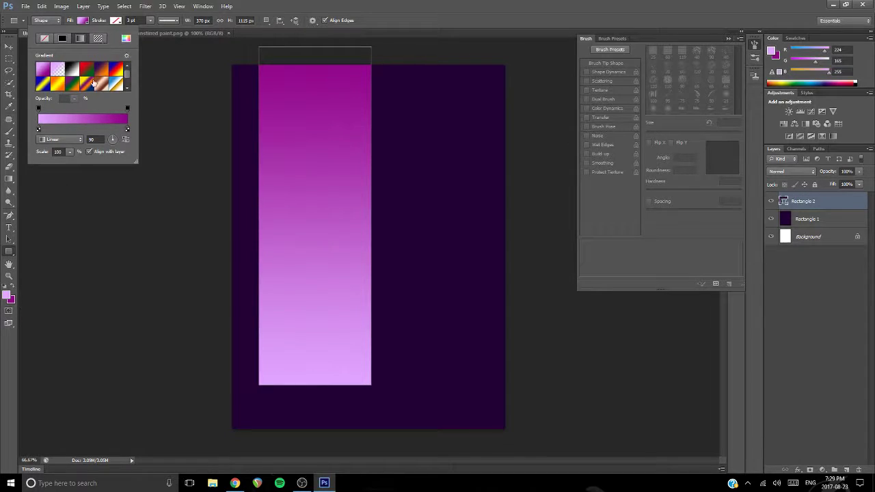
left_click(81, 22)
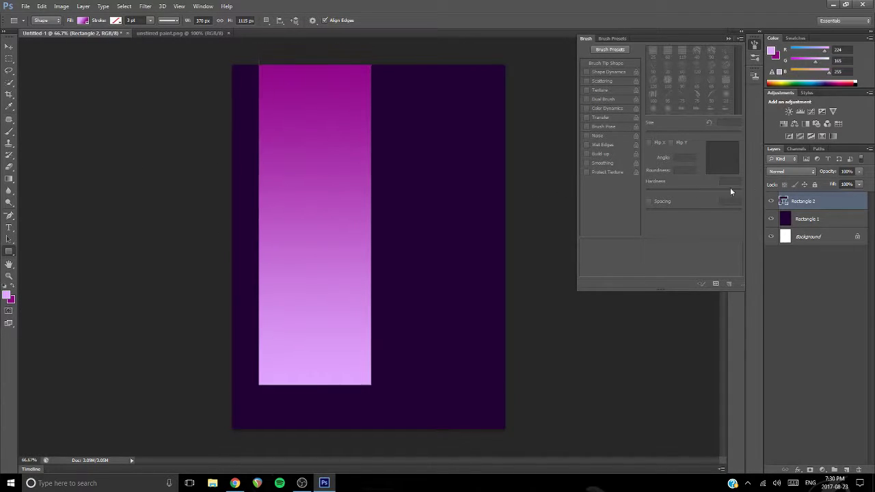
- Draw a second rectangle about 452 × 1145 px beside the first on a new layer and give it the foreground-to-background gradient fill
left_click(846, 470)
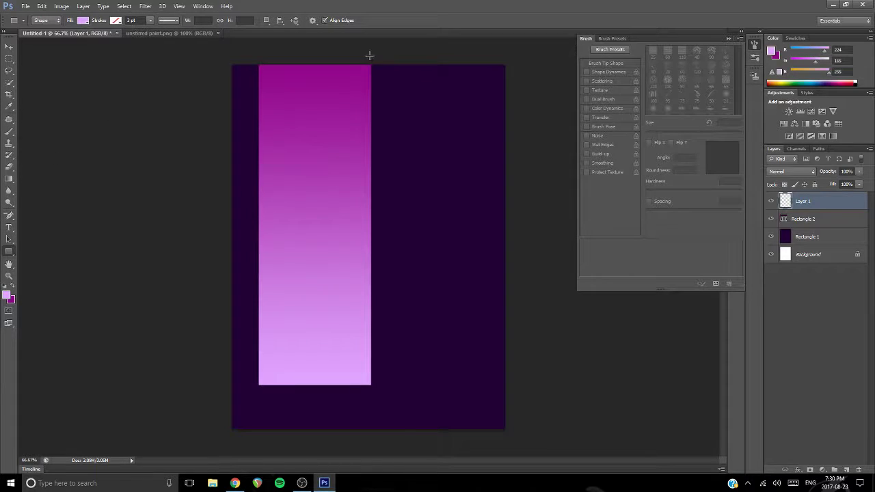
left_click_drag(372, 53, 507, 399)
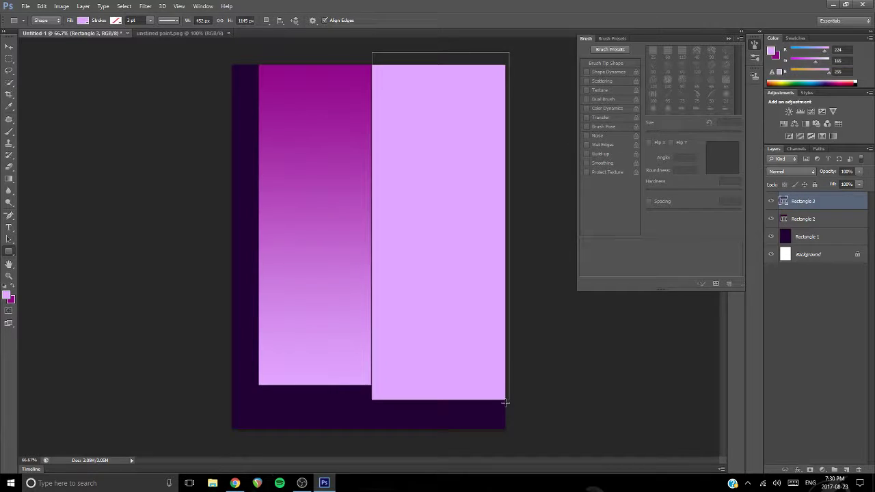
left_click(83, 20)
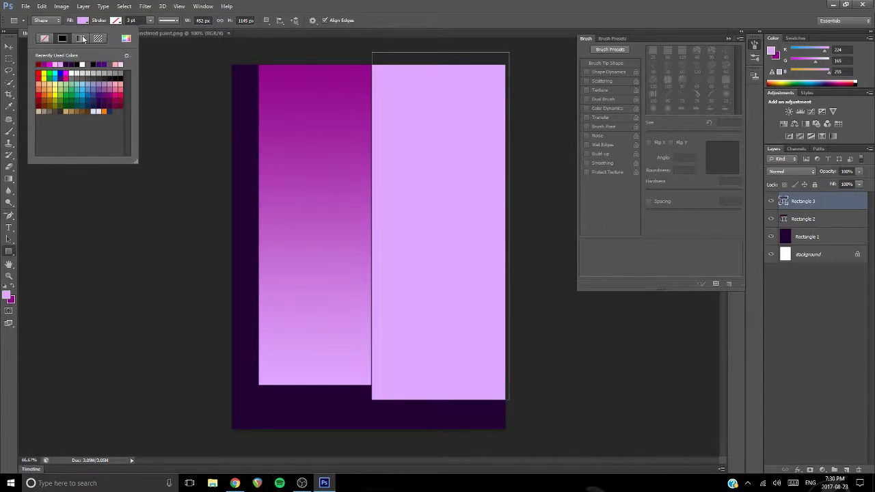
left_click(80, 39)
left_click(41, 71)
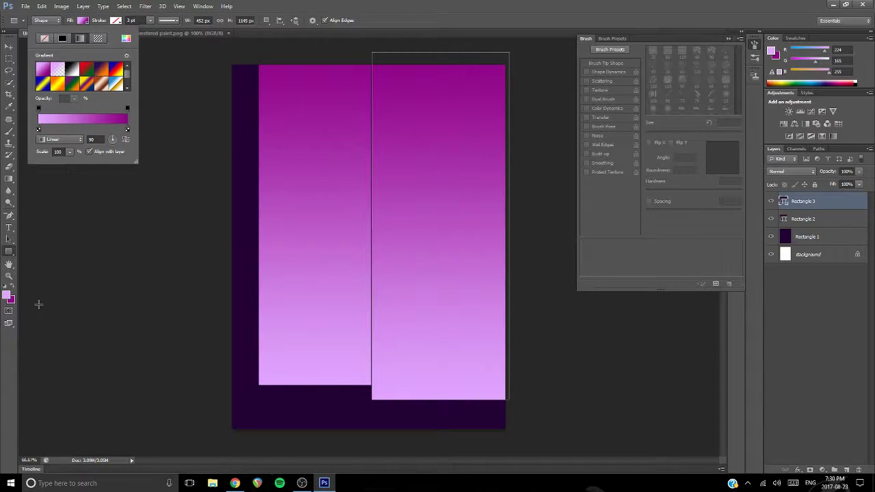
- Set the foreground colour to deep purple (RGB 100, 0, 152) and the background colour to a medium grey
left_click(8, 295)
left_click_drag(495, 118, 496, 125)
left_click(497, 107)
left_click(594, 55)
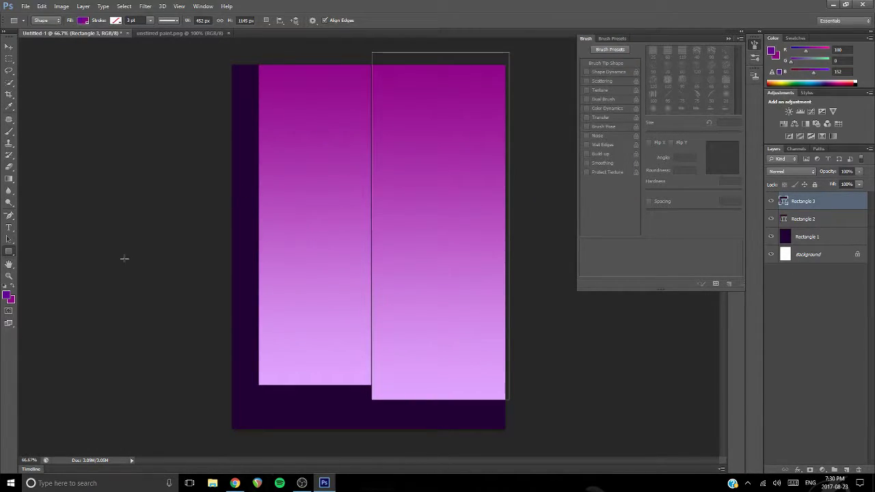
left_click(11, 300)
mouse_move(495, 111)
left_mouse_down()
mouse_move(503, 159)
mouse_move(442, 100)
left_mouse_up()
left_click(595, 56)
- Refill the second rectangle with the linear Foreground to Background gradient using deep purple and grey
key("u")
left_click(82, 20)
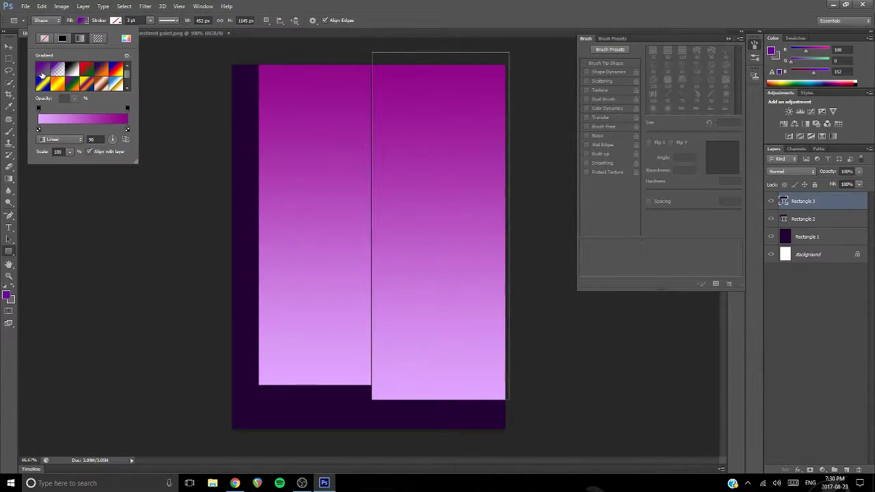
double_click(42, 72)
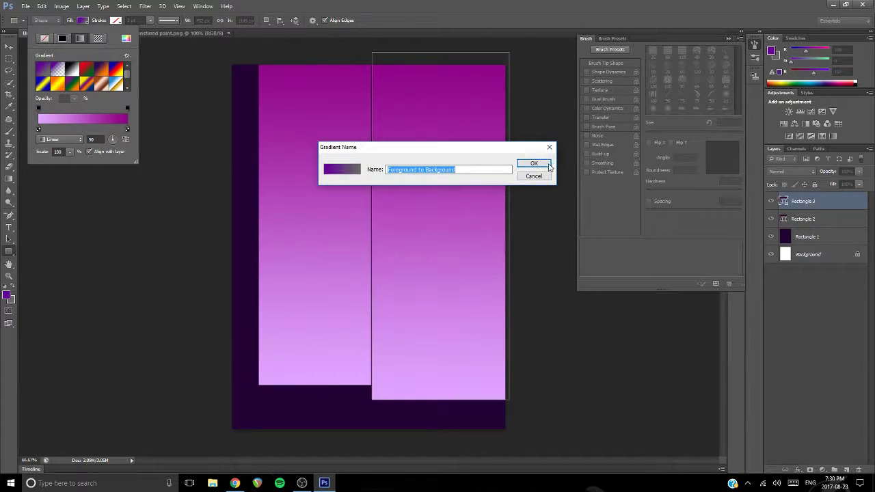
left_click(534, 163)
left_click(61, 38)
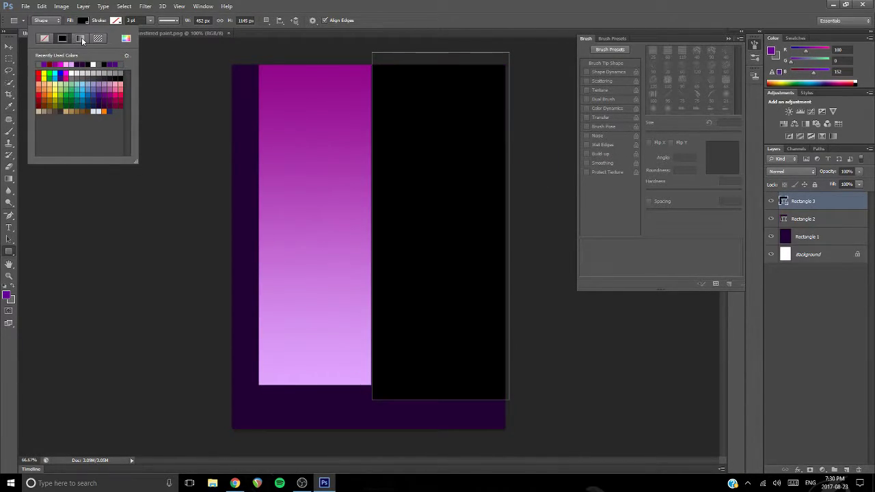
left_click(80, 38)
left_click(45, 71)
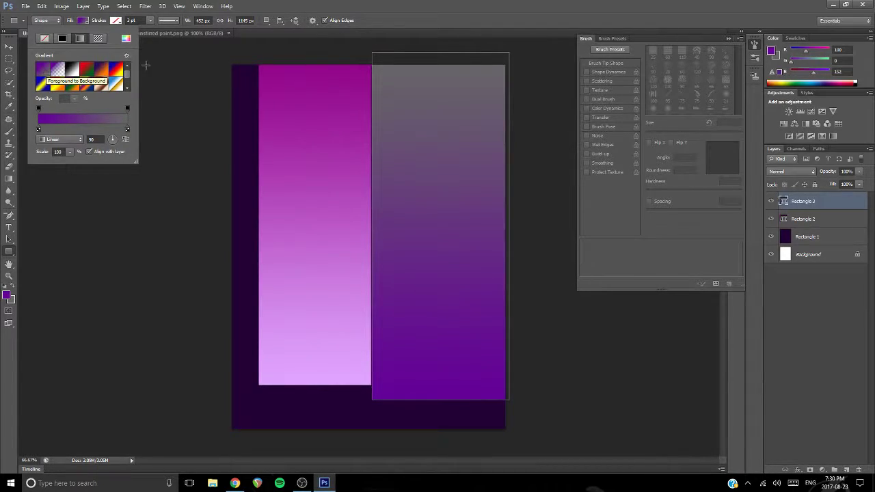
left_click(677, 110)
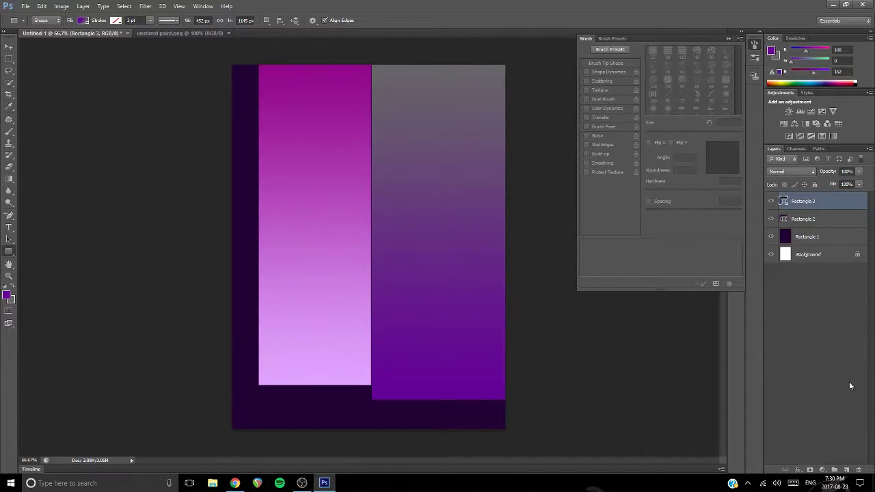
- Draw a large purple ellipse on a new layer and move it over the seam between the two rectangles
left_click(846, 471)
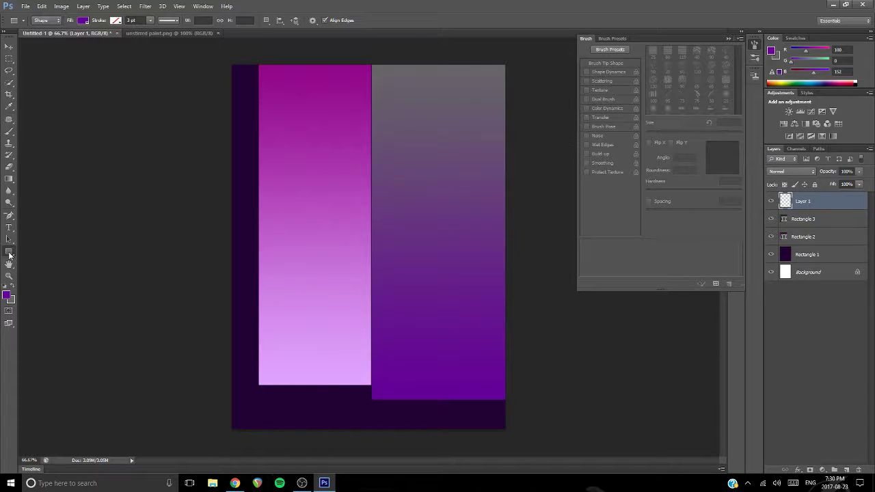
right_click(9, 251)
left_click(51, 268)
left_click_drag(328, 152, 497, 311)
left_click(9, 47)
mouse_move(388, 255)
left_mouse_down()
mouse_move(376, 258)
mouse_move(375, 247)
left_mouse_up()
- Rasterize the ellipse layer and fill the ellipse with white using the Paint Bucket tool
right_click(820, 204)
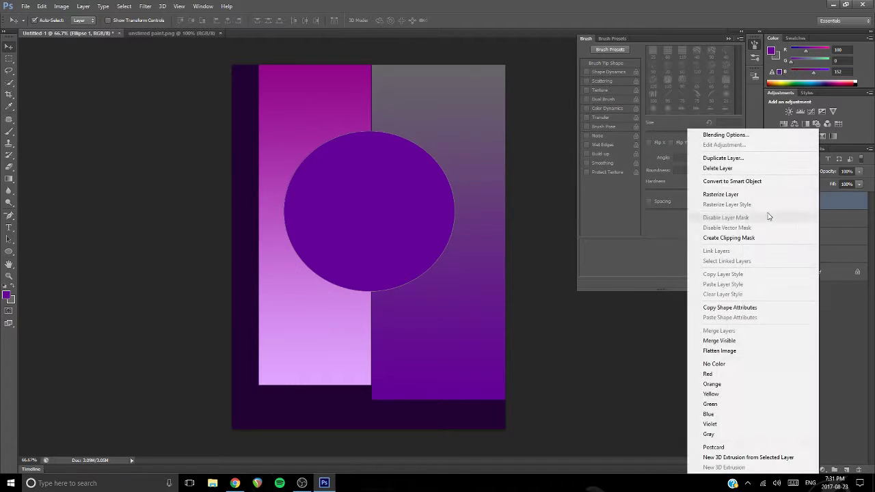
left_click(758, 195)
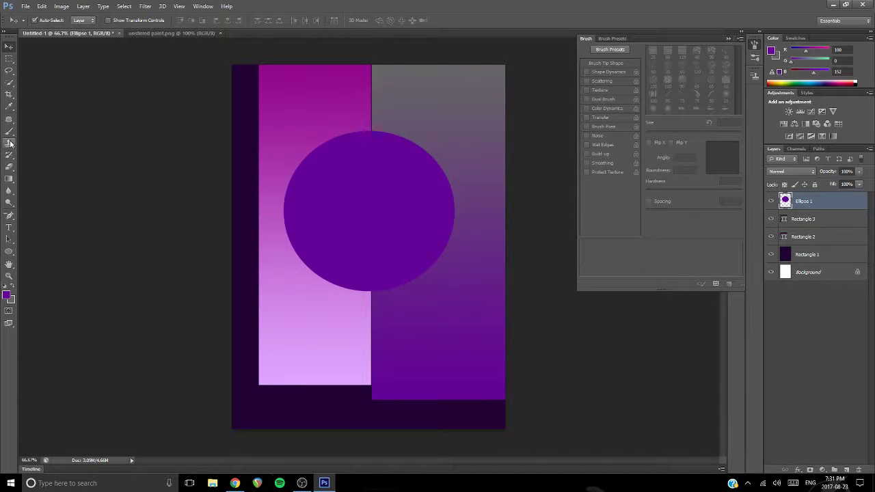
left_click_drag(9, 166, 60, 167)
left_click_drag(9, 178, 58, 184)
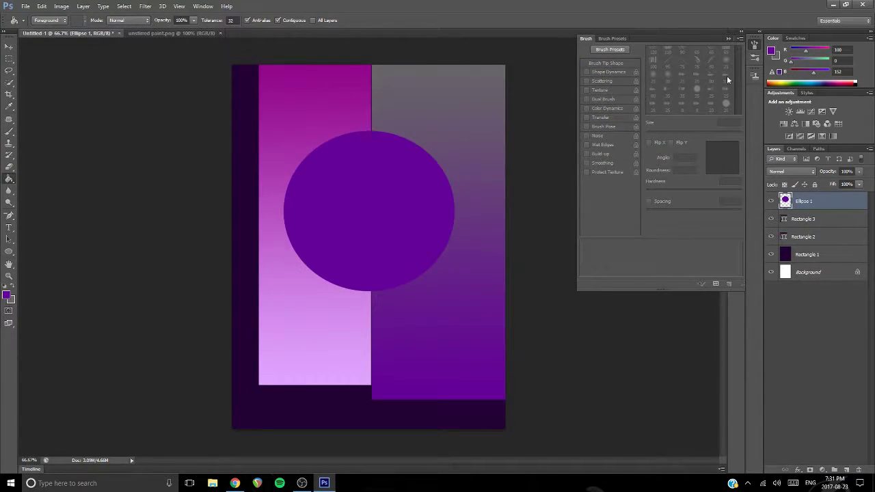
left_click(6, 295)
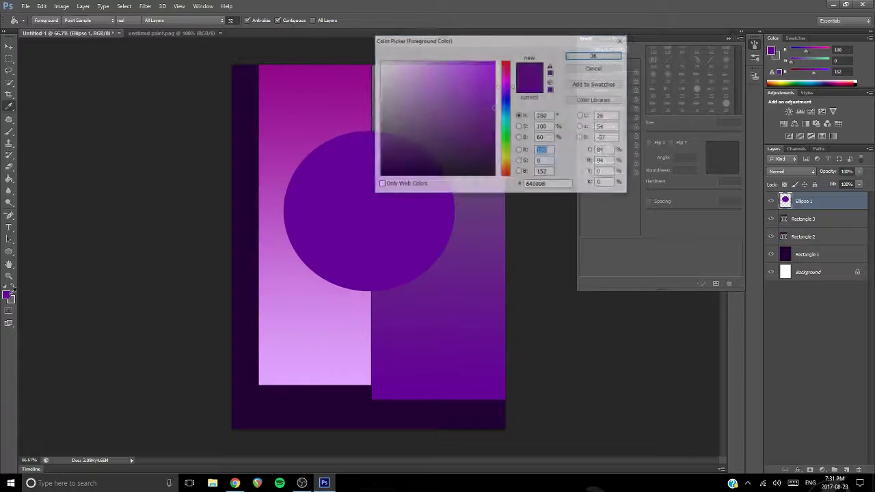
left_click(380, 62)
left_click(594, 54)
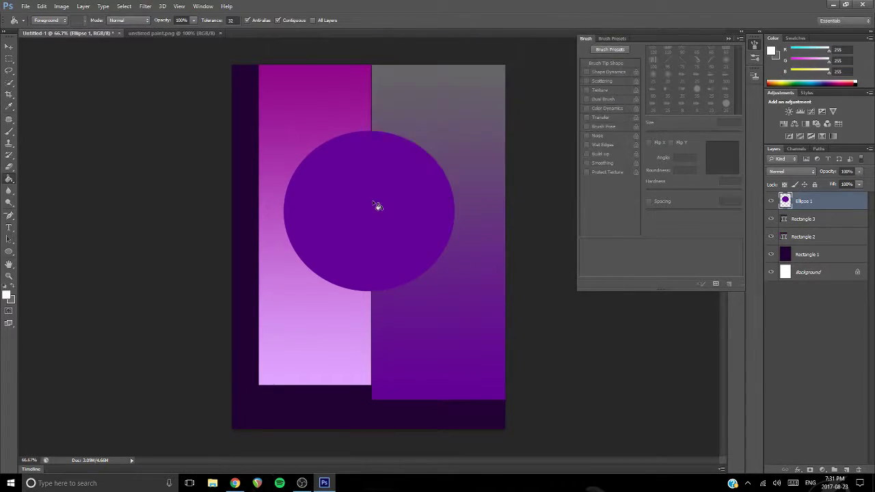
left_click(381, 250)
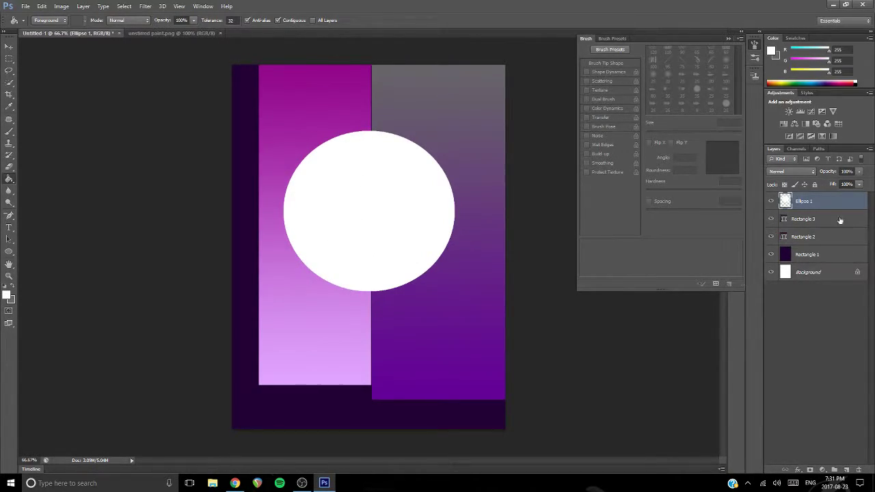
- Draw a second white ellipse about 588 × 599 px on a new layer and move it to overlap the first ellipse's lower part
left_click(845, 470)
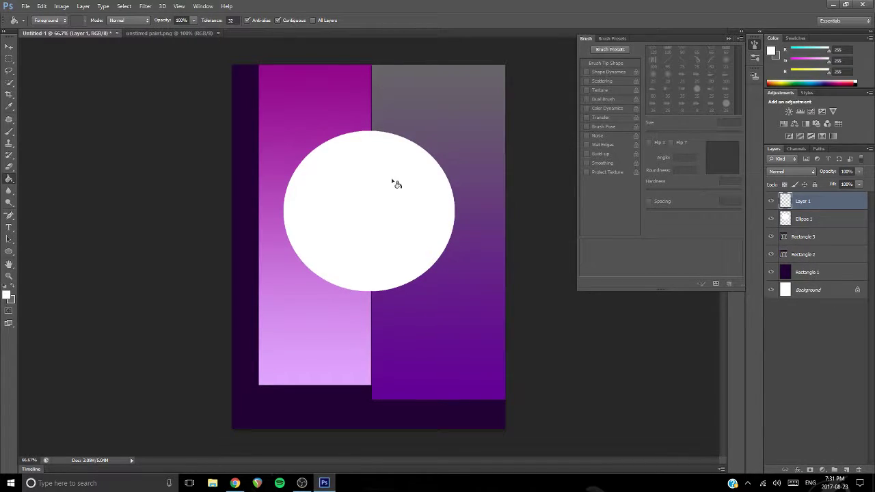
left_click(7, 251)
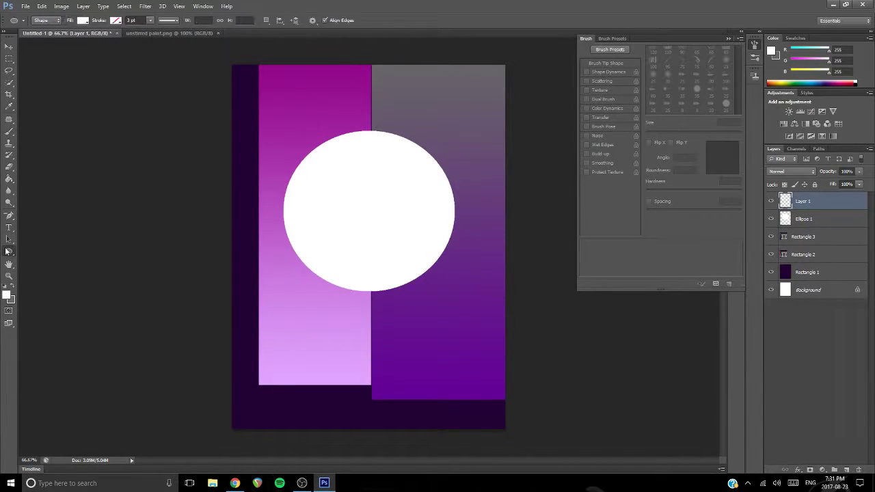
right_click(6, 251)
left_click(62, 267)
left_click_drag(293, 200, 467, 375)
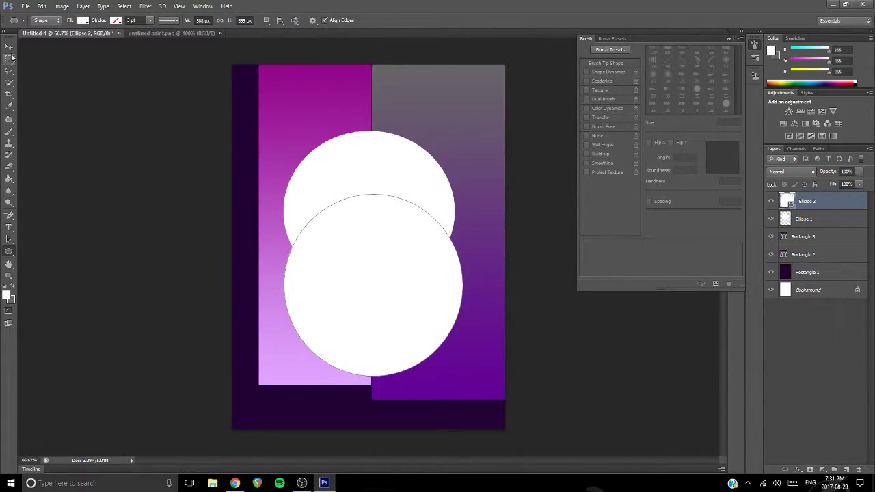
left_click(9, 47)
left_click_drag(375, 293, 370, 274)
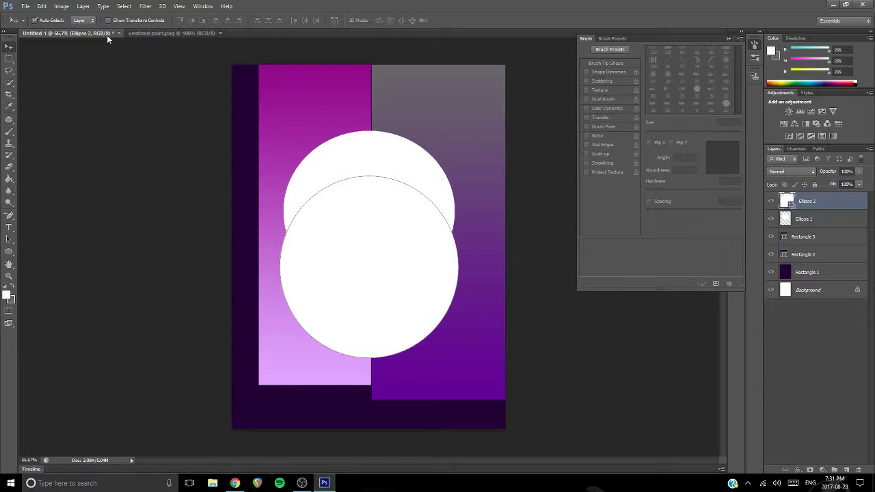
- Add a new layer above the second ellipse and clip it to that ellipse with a clipping mask
left_click(152, 31)
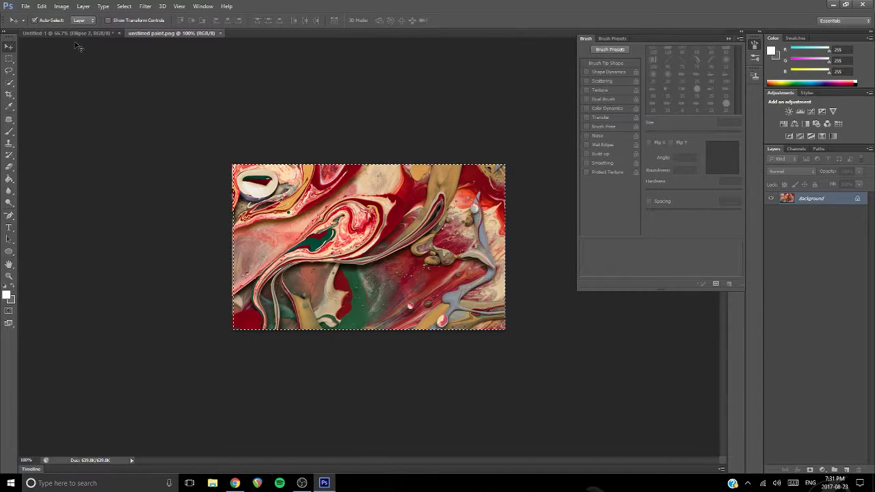
left_click(63, 34)
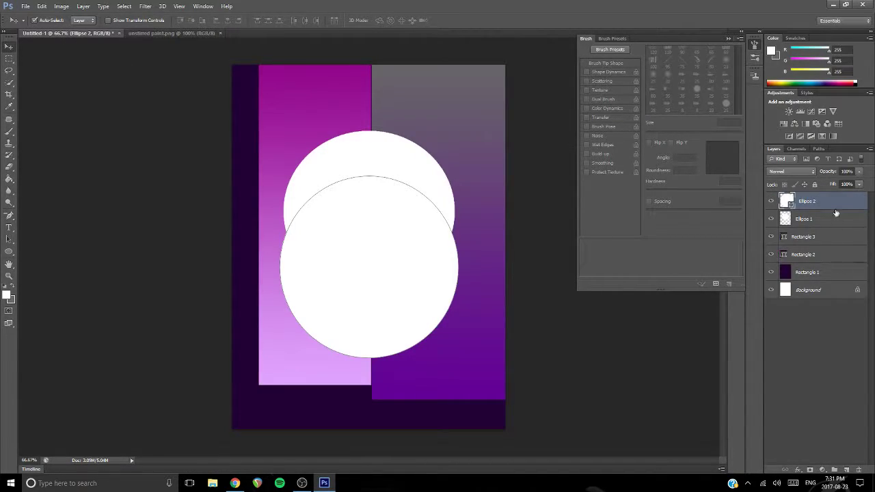
left_click(846, 470)
right_click(804, 203)
left_click(748, 237)
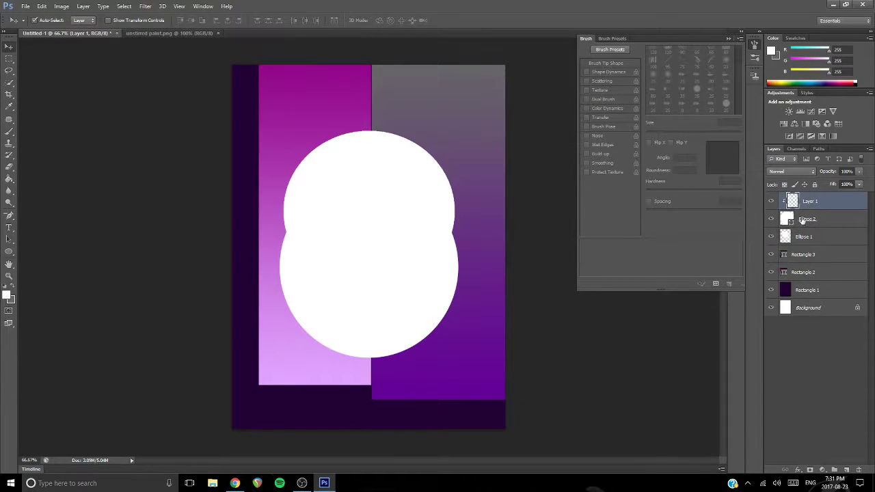
- Paste the marbled paint image into the clipped layer over the lower ellipse and scale it up to about 133%
key("ctrl+v")
mouse_move(372, 252)
left_mouse_down()
mouse_move(371, 305)
mouse_move(374, 291)
left_mouse_up()
key("ctrl+t")
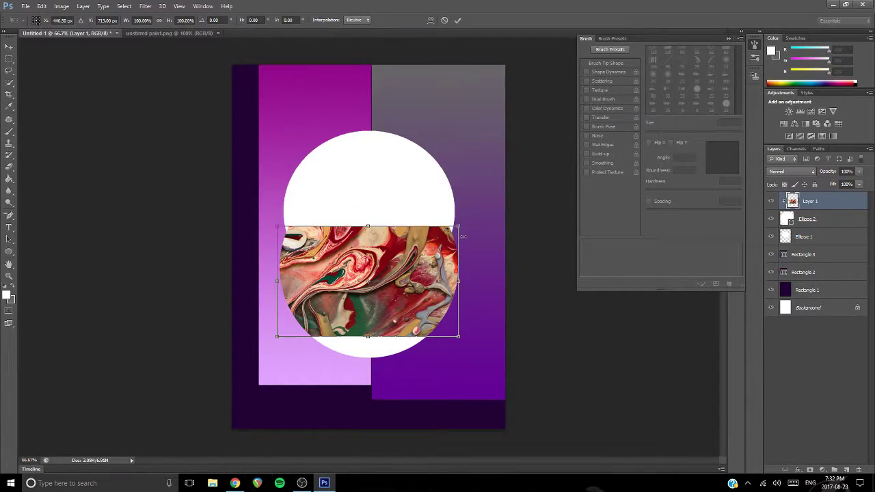
left_click_drag(460, 226, 517, 190)
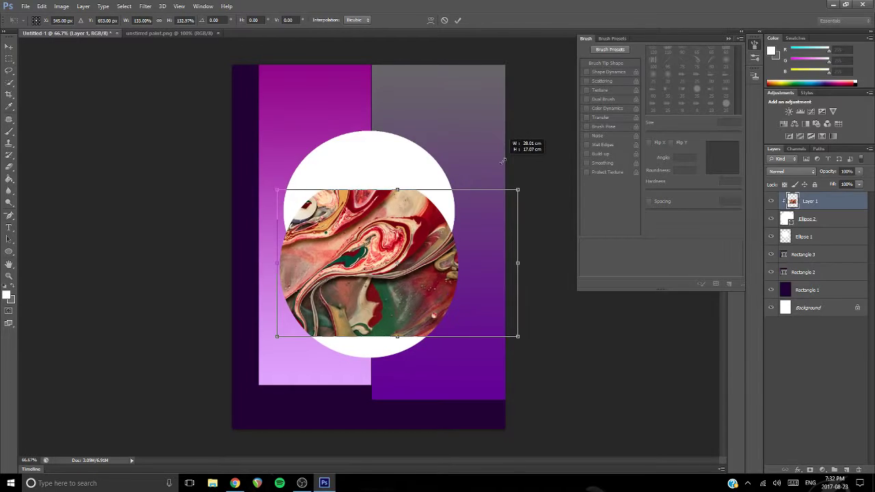
- Enlarge and reposition the marbled paint image until it covers the whole lower ellipse, and apply the transform
left_click_drag(417, 273, 412, 295)
left_click_drag(513, 211, 574, 173)
left_click_drag(408, 285, 308, 295)
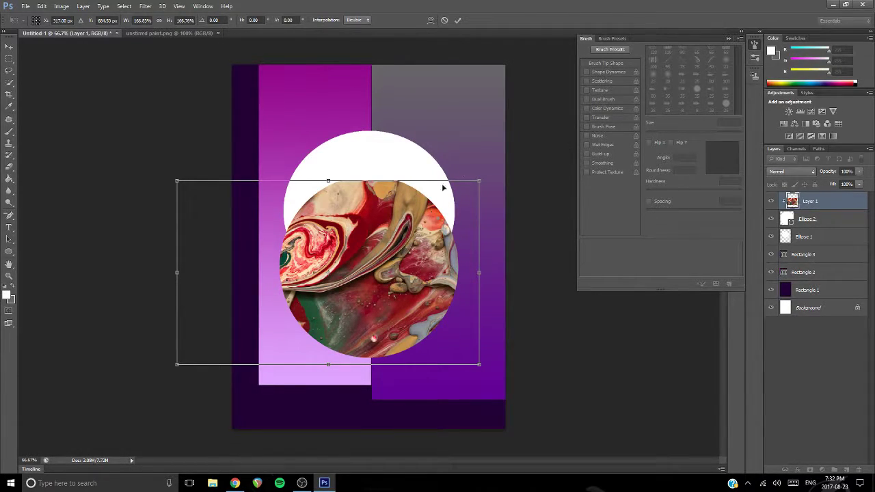
left_click_drag(479, 180, 448, 200)
left_click_drag(402, 256, 425, 240)
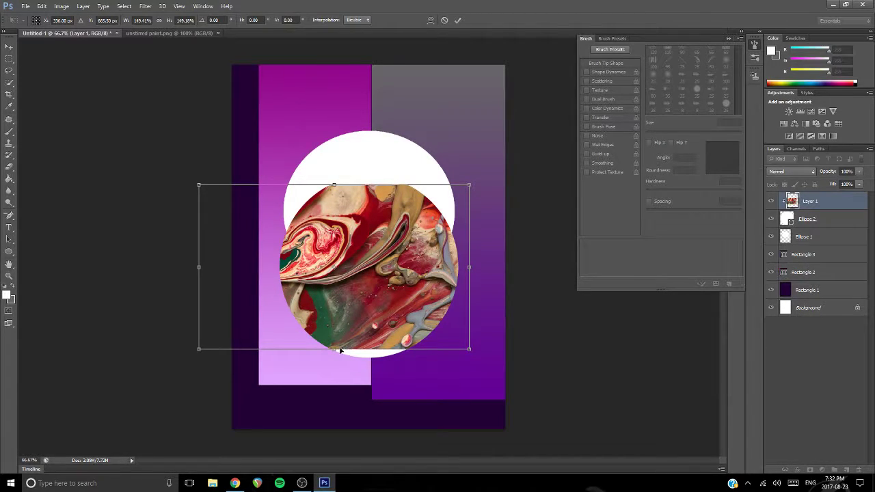
left_click_drag(468, 349, 485, 358)
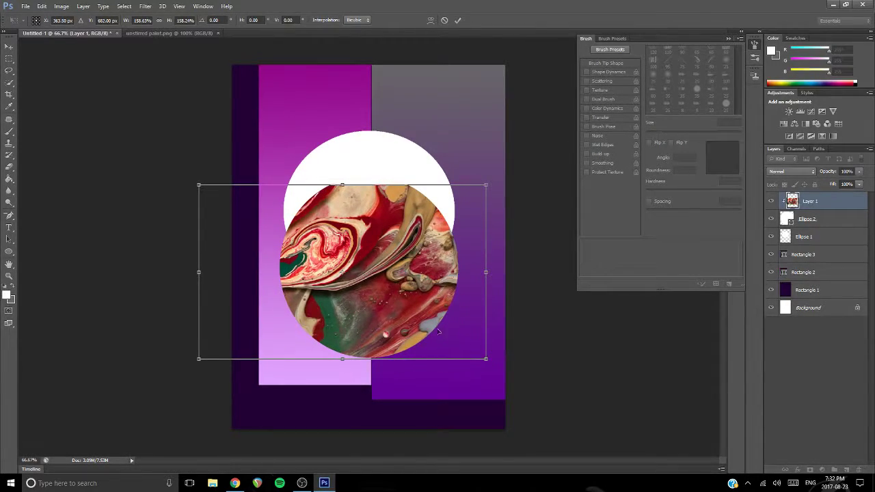
left_click_drag(406, 315, 440, 315)
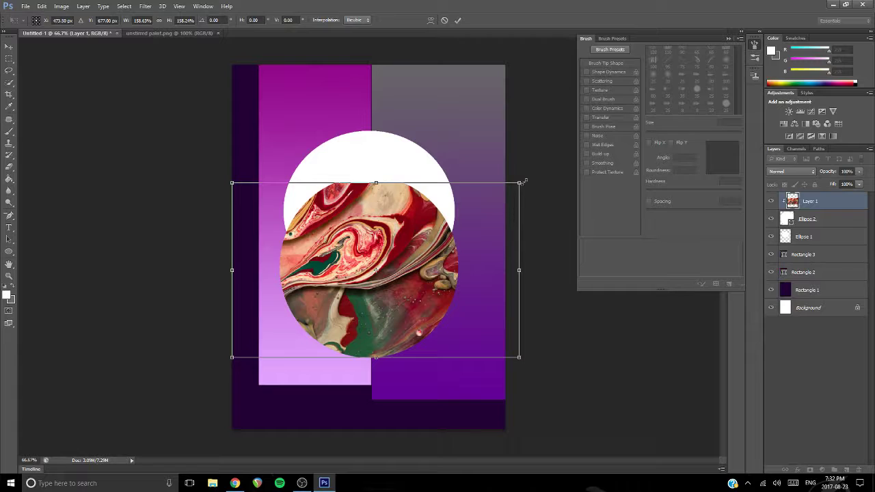
left_click_drag(520, 182, 532, 175)
key("Return")
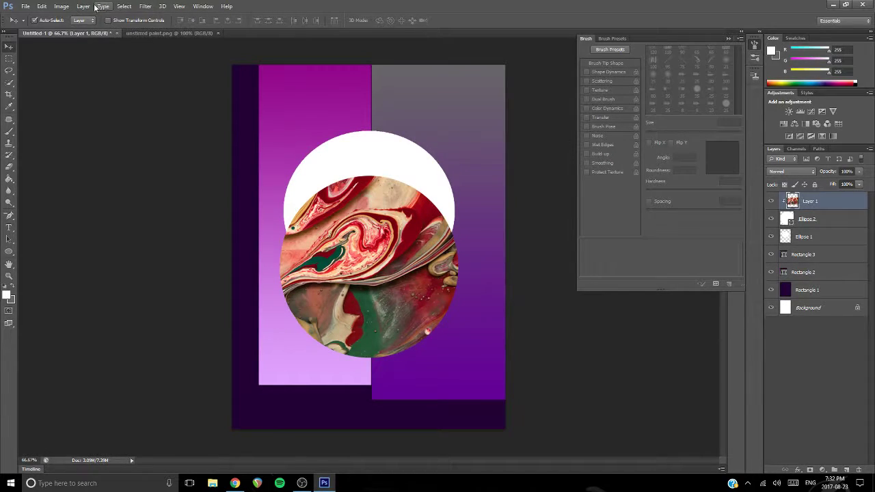
- Apply a midtone Color Balance of -49, -100, +100 to the marbled paint layer
left_click(67, 6)
mouse_move(68, 29)
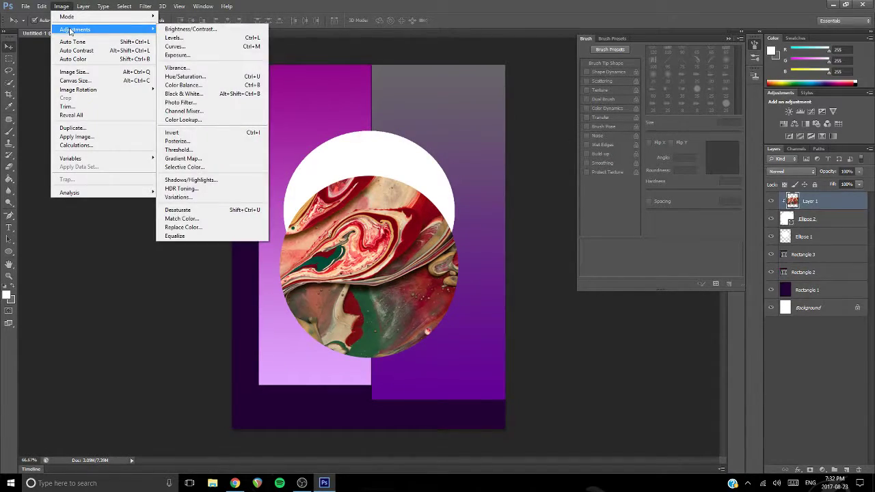
left_click(200, 86)
left_click_drag(439, 131, 598, 164)
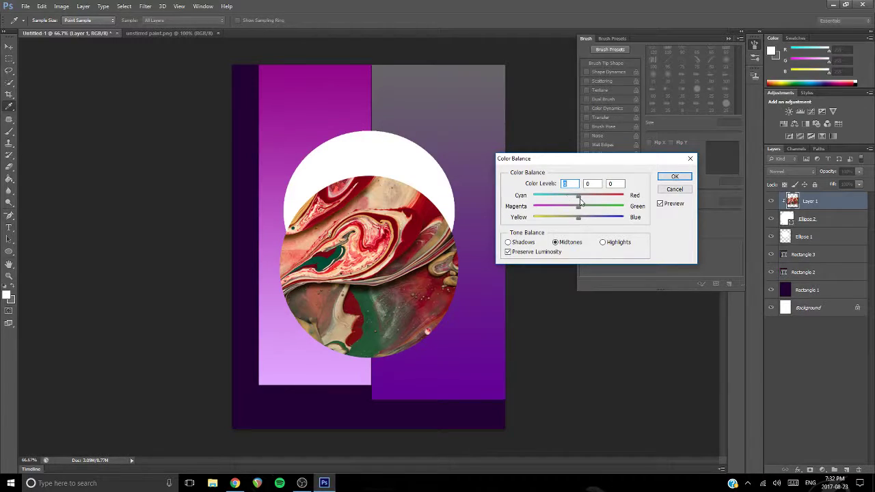
left_click_drag(578, 210, 648, 230)
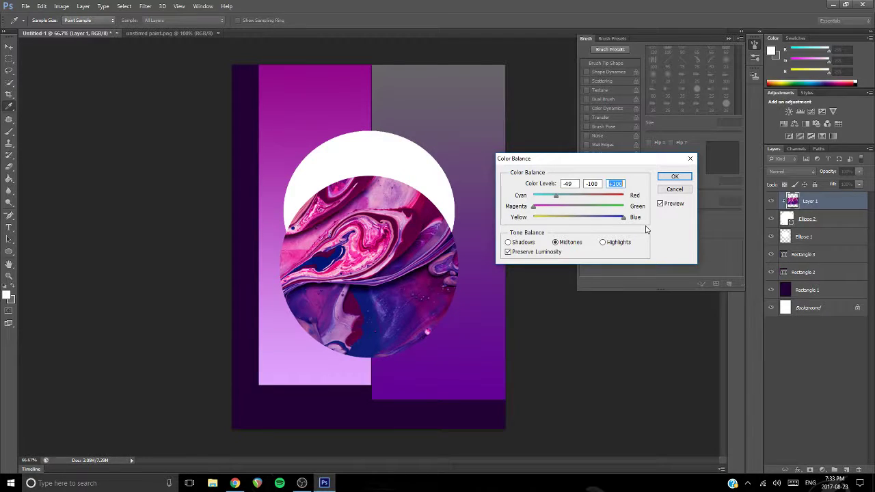
left_click(674, 178)
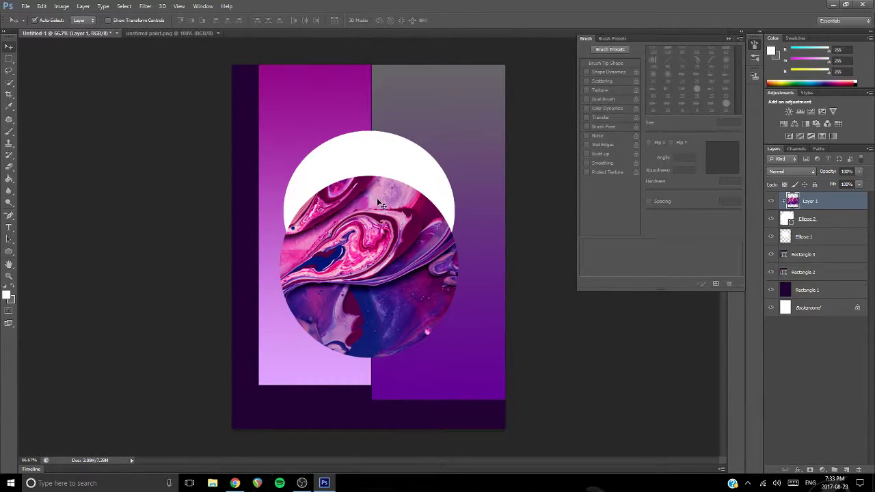
- Set the Brush tool to a 65 px spatter tip enlarged to 452 px and rasterize the Rectangle 3 layer
left_click(820, 257)
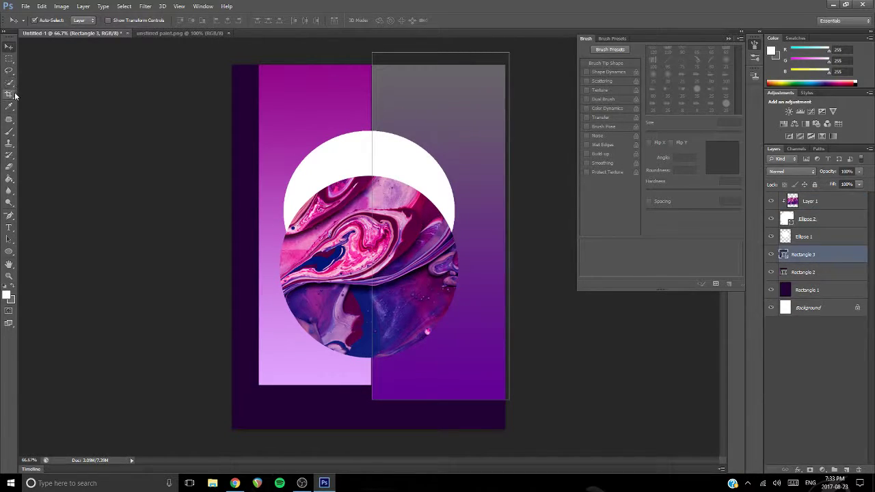
left_click(9, 132)
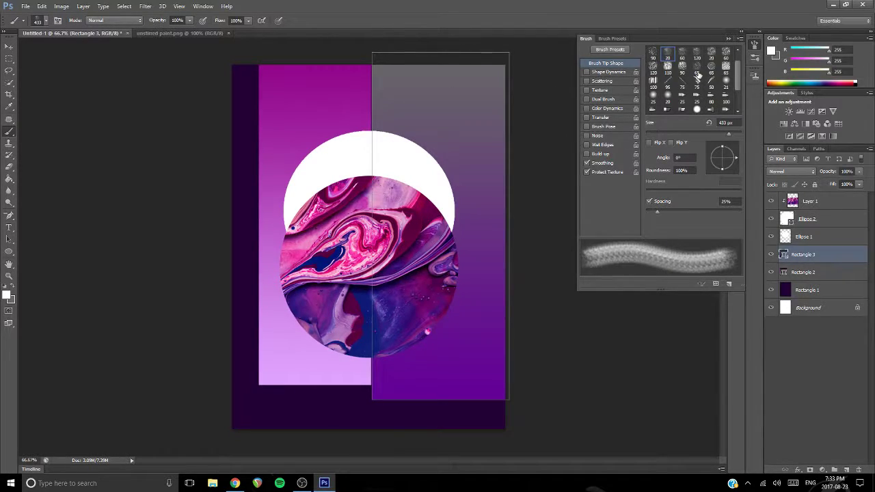
scroll(709, 84, "down", 3)
scroll(709, 84, "down", 3)
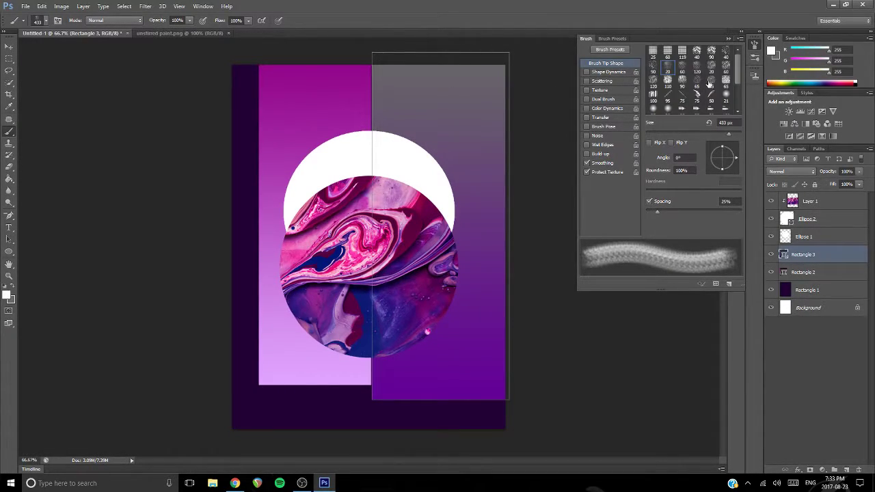
left_click(696, 81)
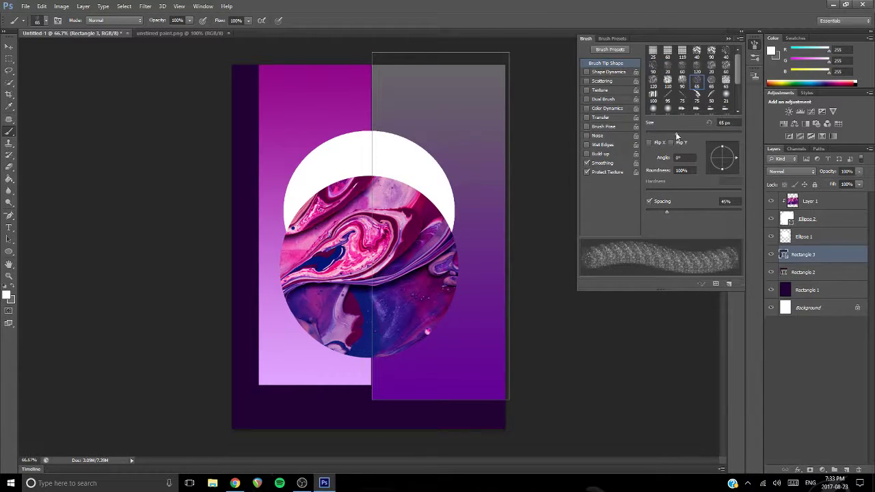
left_click_drag(679, 140, 731, 136)
right_click(806, 257)
left_click(752, 196)
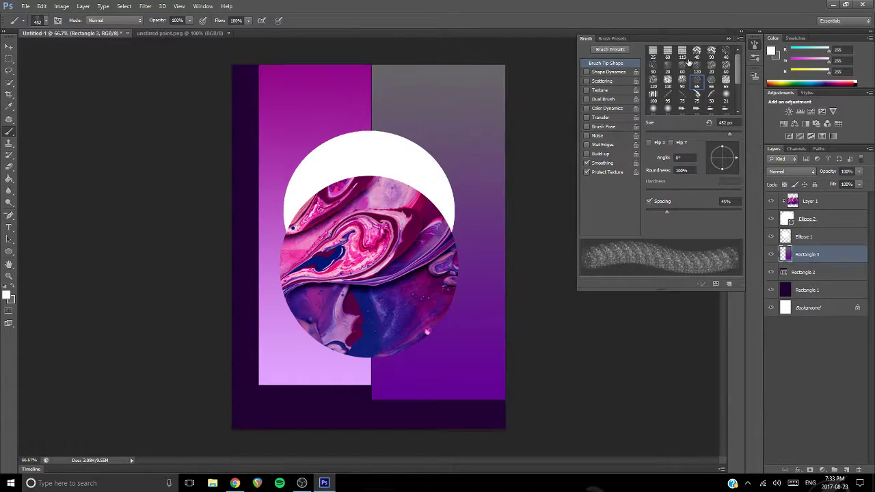
- Set the foreground colour to black (000000)
left_click(771, 52)
left_click(495, 175)
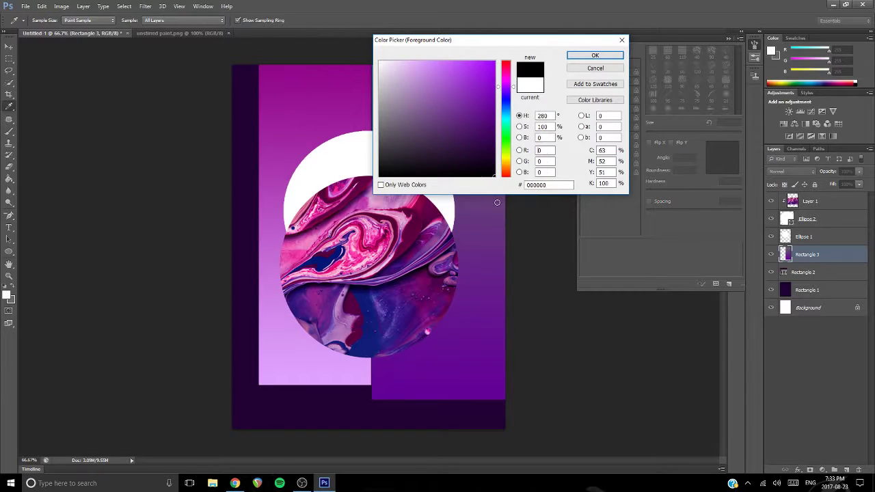
left_click(593, 56)
- Try black spatter marks on the upper part of the grey-to-purple rectangle, undoing each attempt
mouse_move(382, 158)
left_mouse_down()
mouse_move(441, 96)
mouse_move(469, 236)
left_mouse_up()
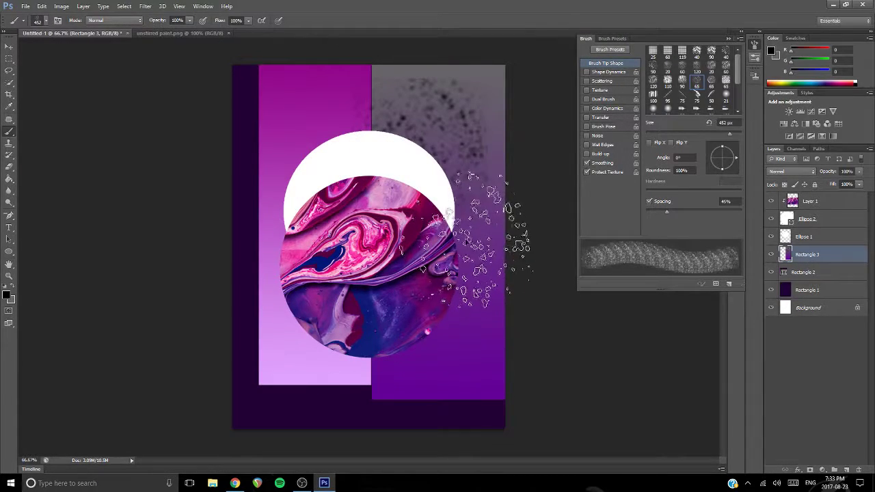
key("ctrl+z")
left_click(448, 147)
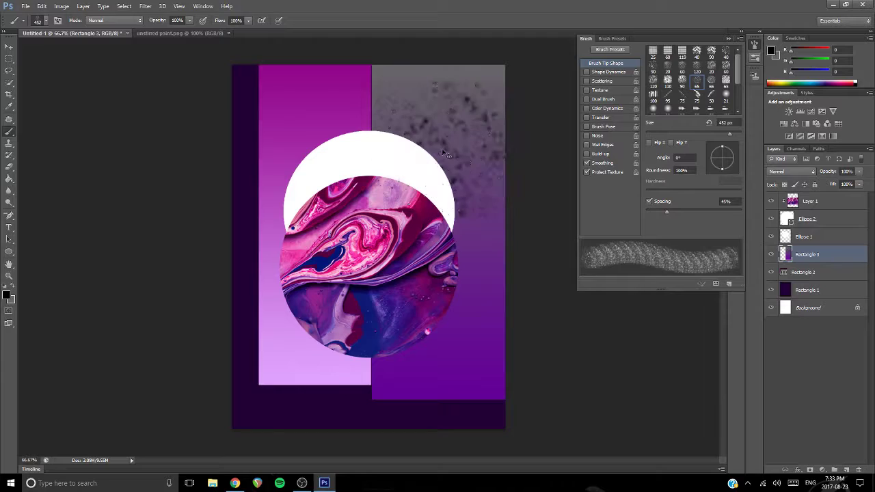
left_click(447, 147)
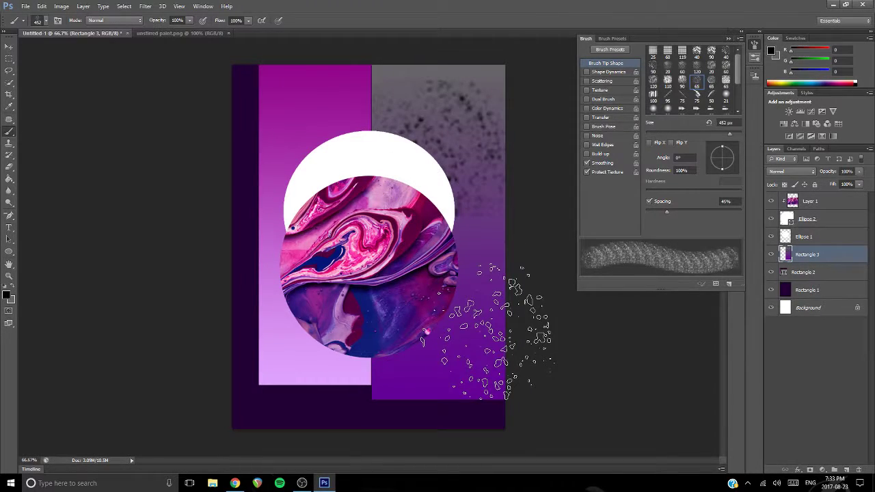
key("ctrl+z")
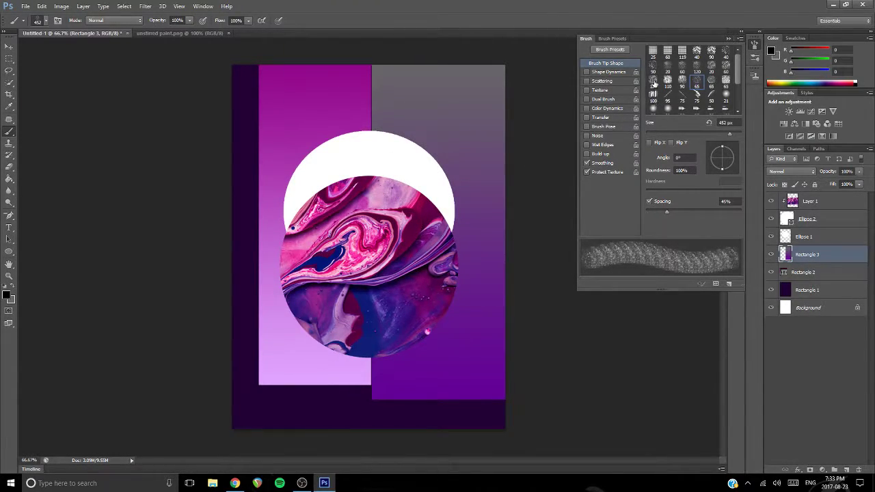
- Switch the brush to the soft round 21 px tip and enlarge it to 471 px
left_click(653, 80)
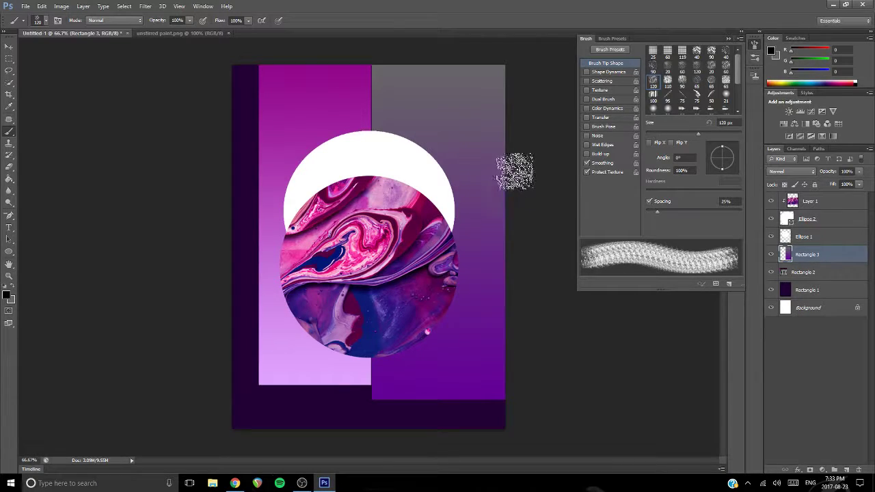
scroll(714, 91, "down", 1)
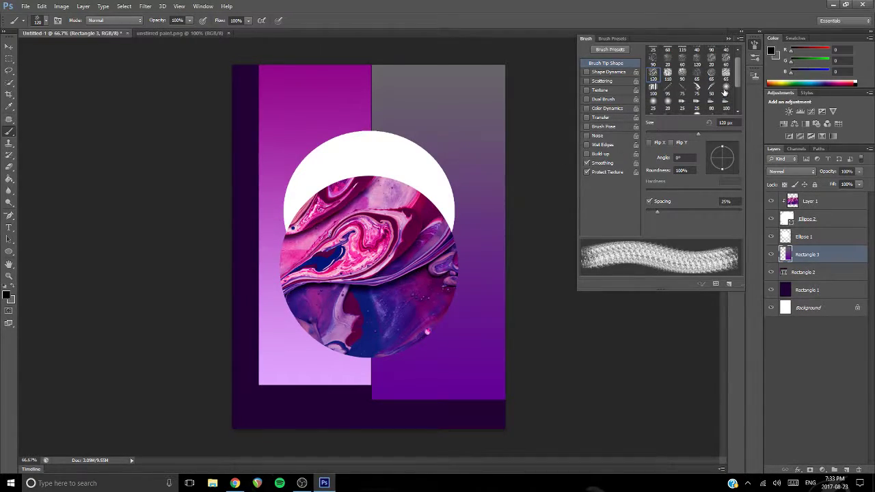
left_click(726, 87)
left_click_drag(655, 133, 681, 133)
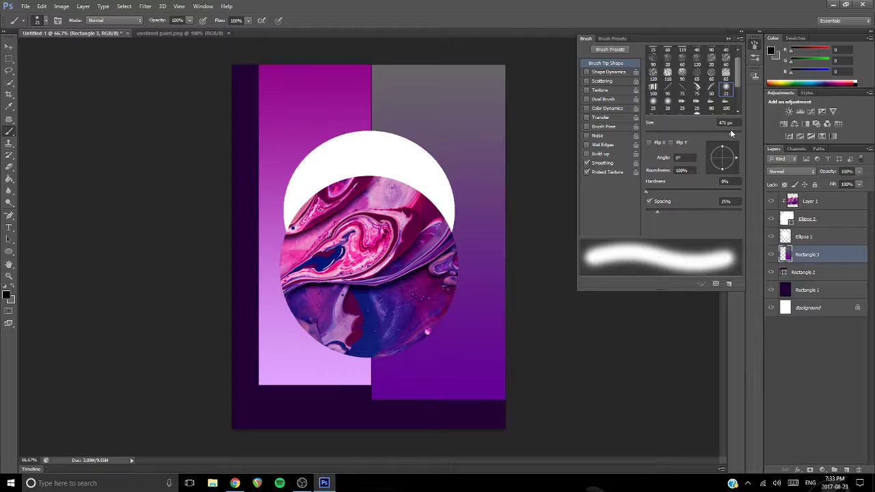
- Try soft black dabs around the upper edge of the white circle on the Rectangle 3 layer, undoing each one
left_click(415, 129)
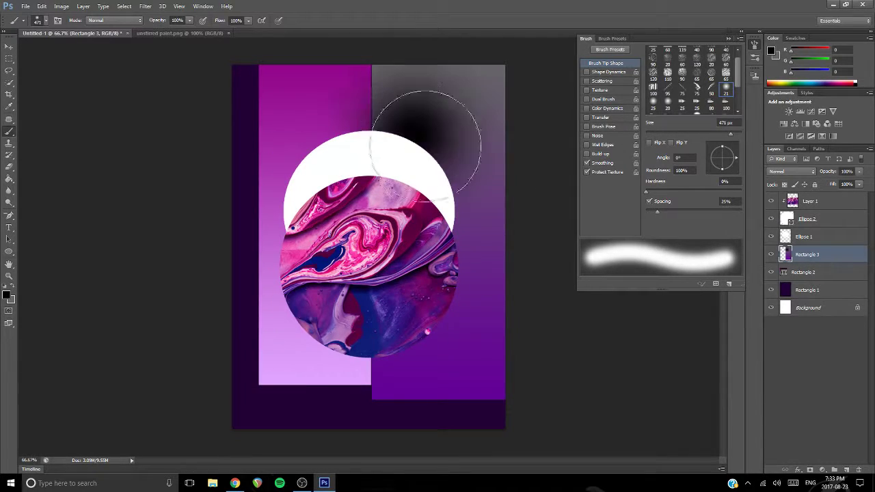
key("ctrl+z")
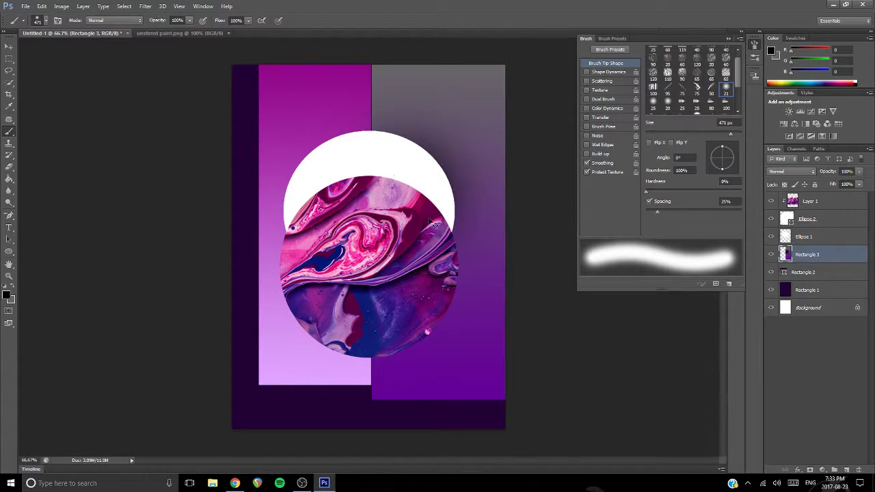
left_click(434, 192)
key("ctrl+z")
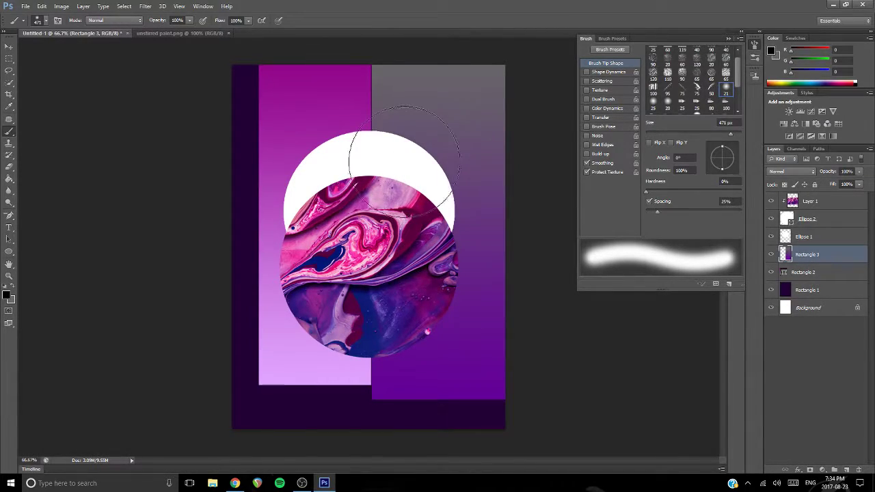
left_click(393, 179)
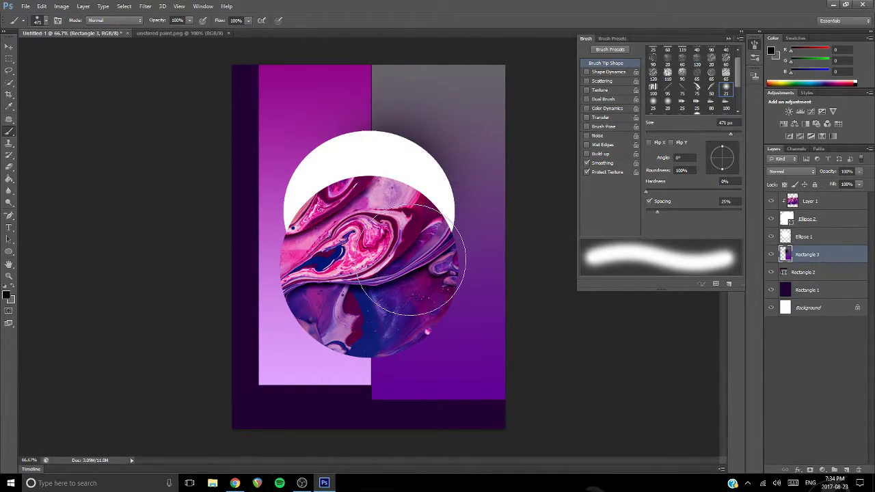
left_click(352, 152)
key("ctrl+z")
left_click(325, 152)
key("ctrl+z")
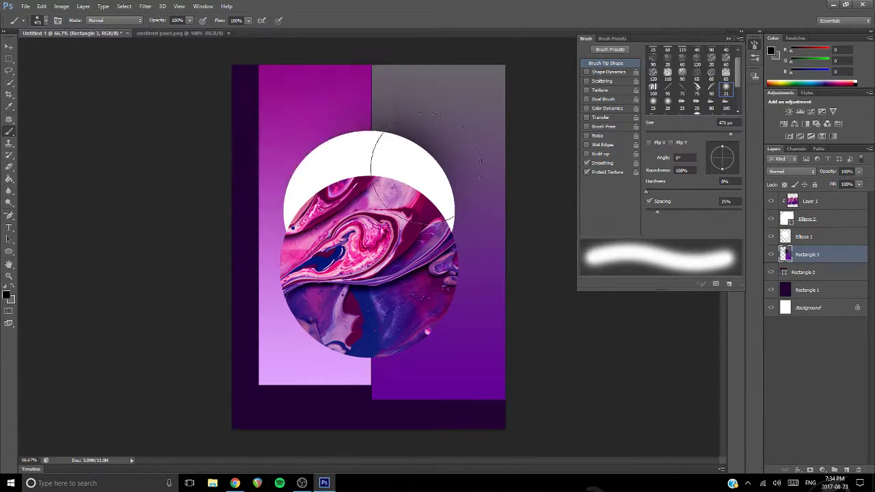
left_click(42, 6)
left_click(69, 33)
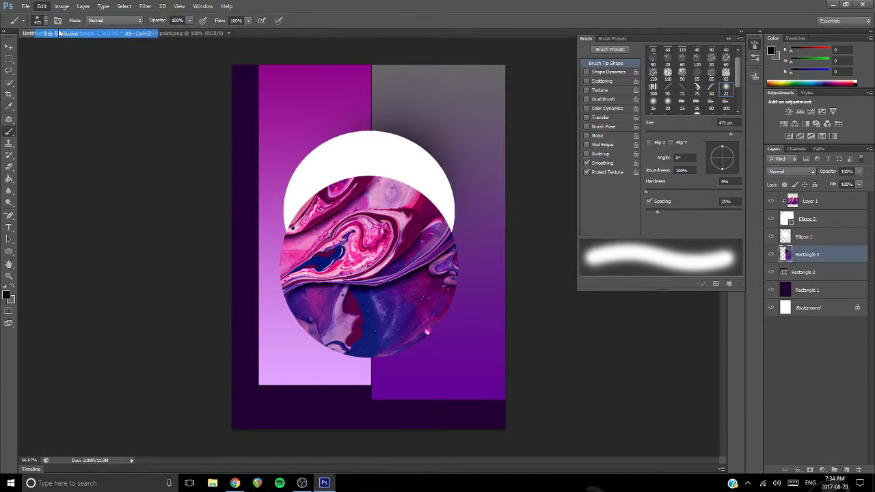
- Paint a soft black shadow on the grey-to-purple rectangle behind the white circle's upper right edge, undoing the first dab
left_click(429, 153)
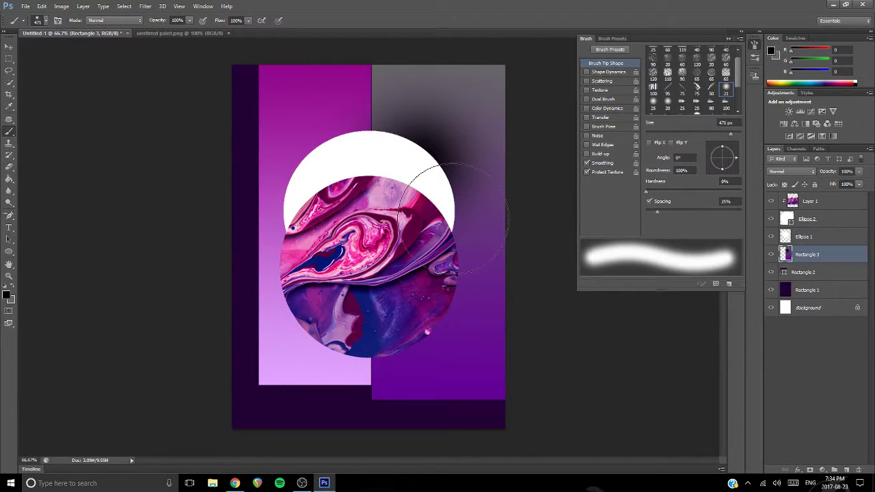
key("ctrl+z")
left_click(410, 181)
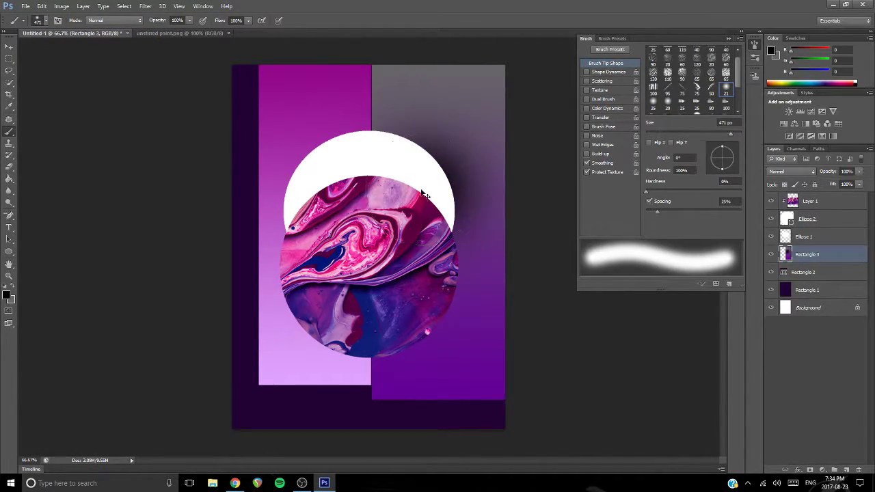
- Undo the last shadow dab and repaint a soft black shadow on the grey-to-purple rectangle along the circles' edge
key("ctrl+z")
left_click(410, 183)
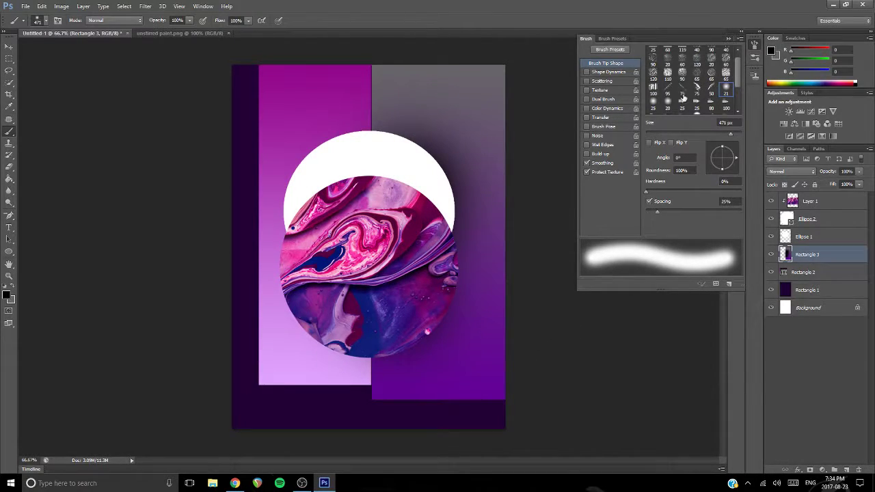
- Switch the brush to the 65 px spatter tip and enlarge it to 490 px
scroll(696, 93, "up", 1)
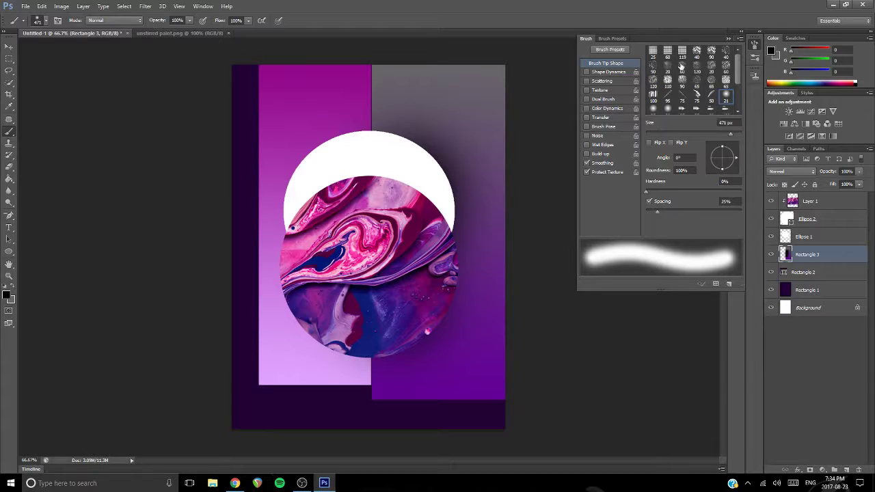
scroll(696, 87, "down", 3)
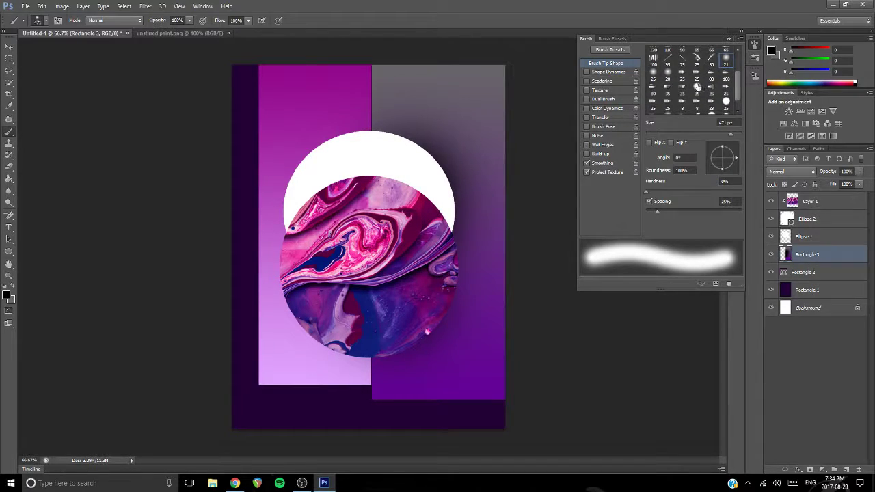
scroll(699, 94, "up", 3)
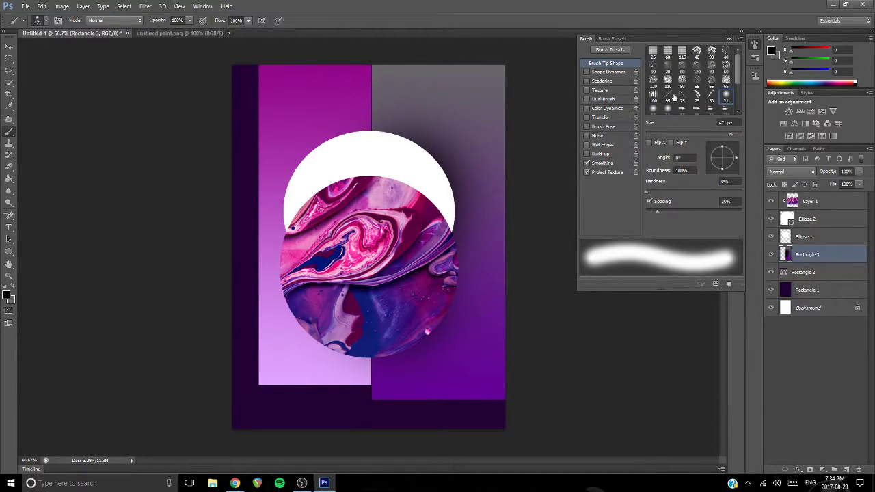
left_click(697, 87)
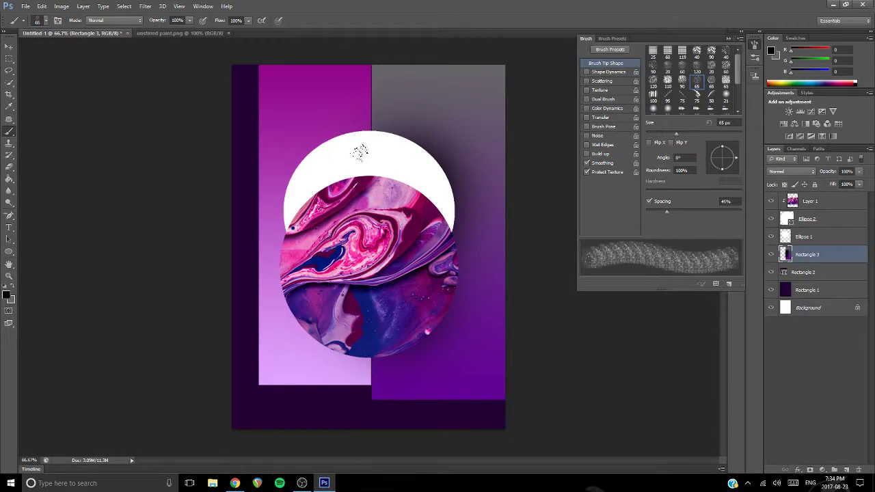
left_click_drag(717, 132, 731, 132)
- Rasterize the Rectangle 2 layer and try black spatter marks on the upper part of the magenta rectangle
right_click(813, 272)
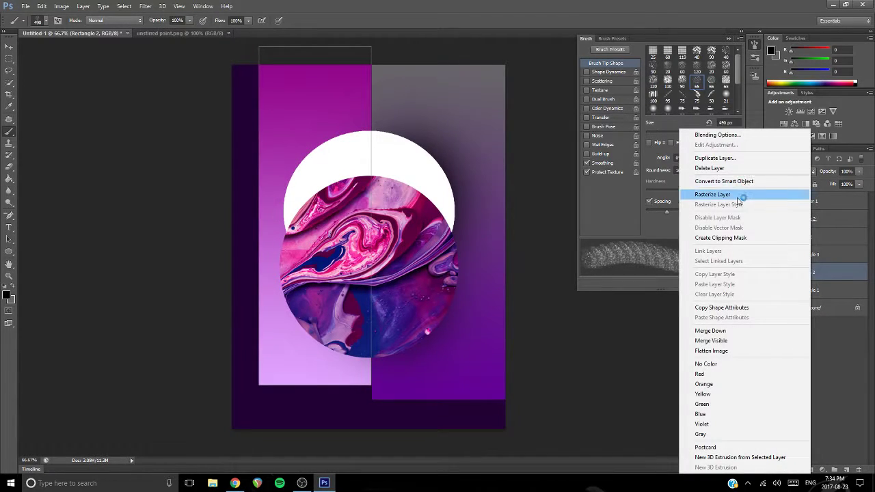
left_click(712, 194)
mouse_move(341, 157)
left_mouse_down()
mouse_move(332, 171)
mouse_move(300, 177)
left_mouse_up()
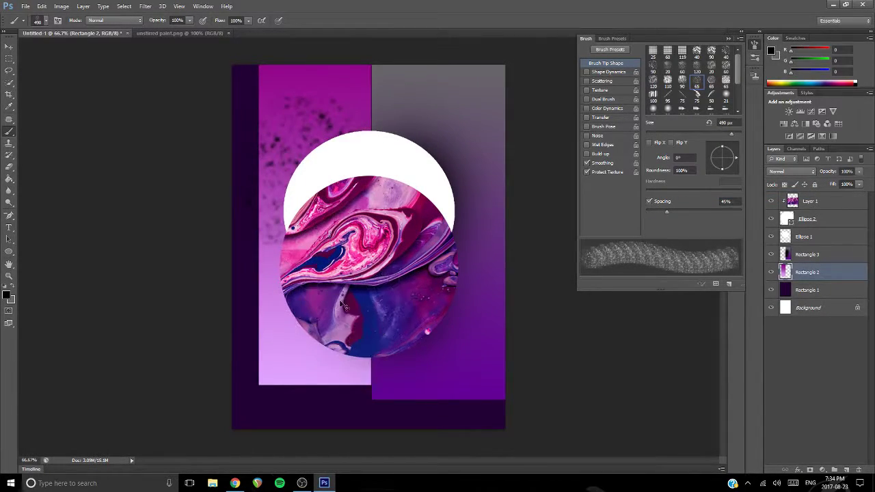
- Set the foreground colour to off-white f6f6f6
left_click(771, 51)
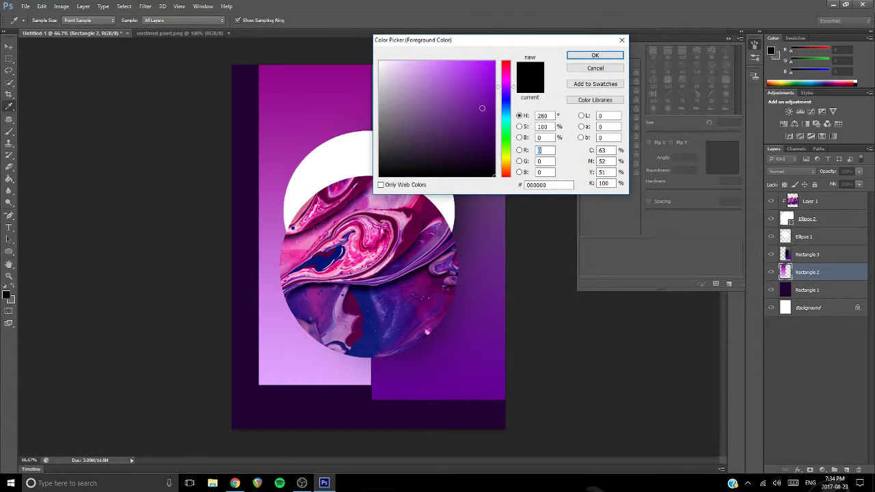
mouse_move(434, 160)
left_mouse_down()
mouse_move(381, 66)
mouse_move(364, 65)
left_mouse_up()
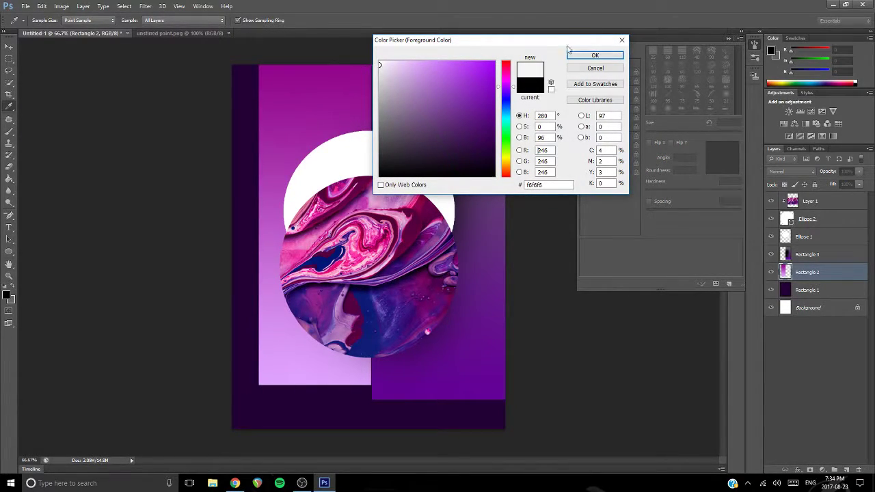
left_click(594, 55)
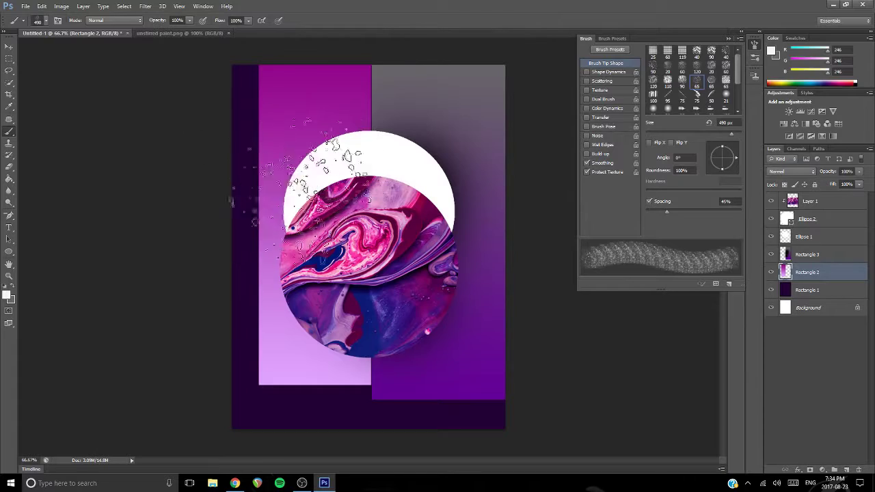
- Paint a soft off-white glow on the magenta rectangle behind the white circle's upper left edge, using the soft 45 px tip enlarged to 386 px
scroll(659, 84, "down", 3)
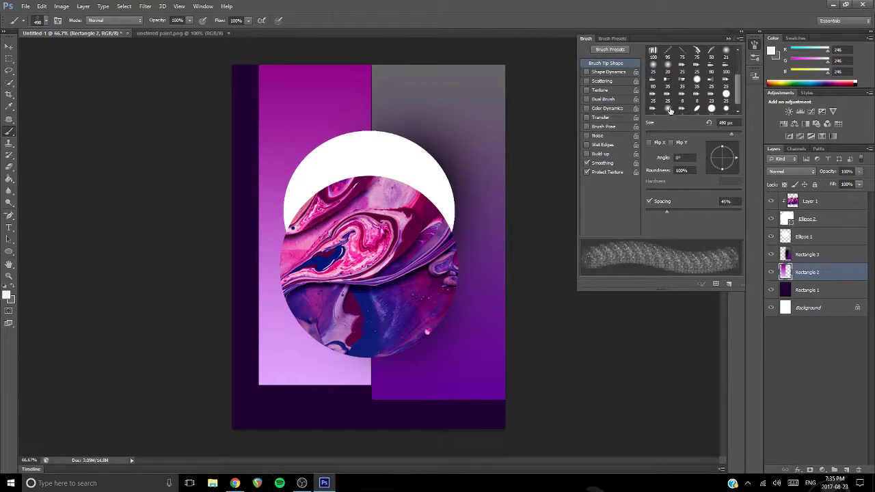
left_click(668, 109)
left_click_drag(664, 137, 738, 136)
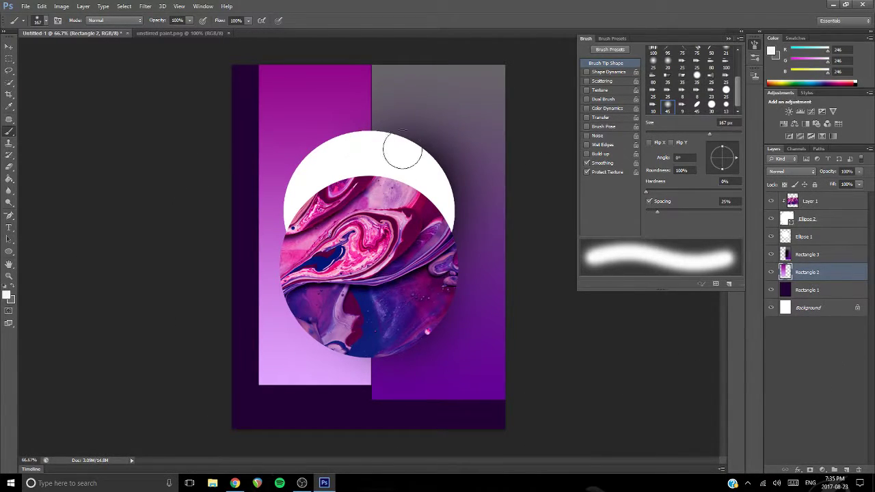
left_click_drag(724, 139, 727, 137)
left_click(309, 191)
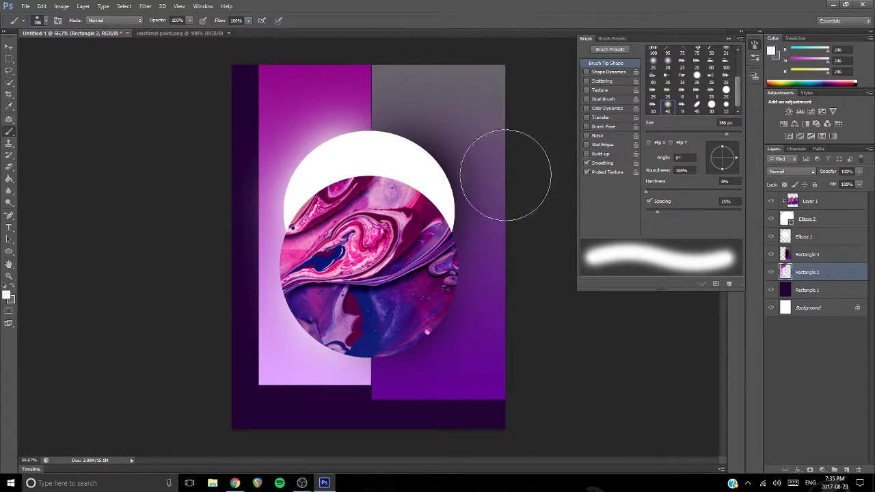
- Fill the white circle on the Ellipse 1 layer with pale lilac f0d4ff using the Paint Bucket
left_click(9, 178)
left_click(835, 240)
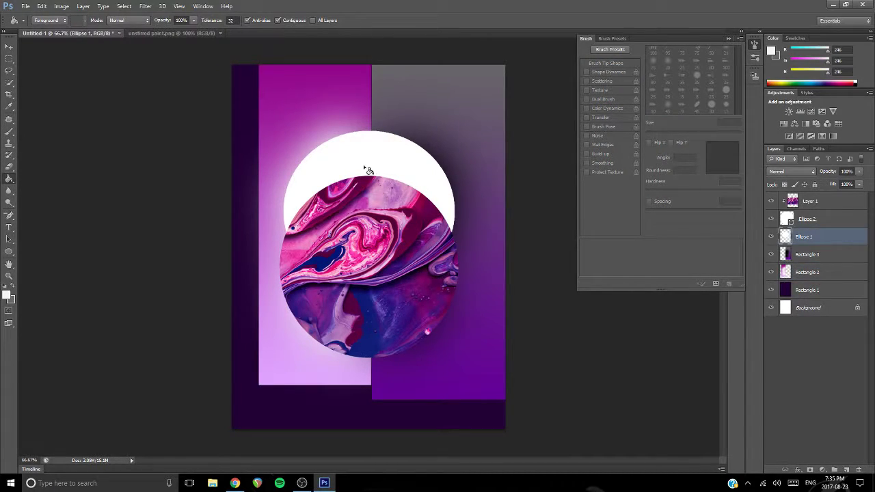
left_click(771, 51)
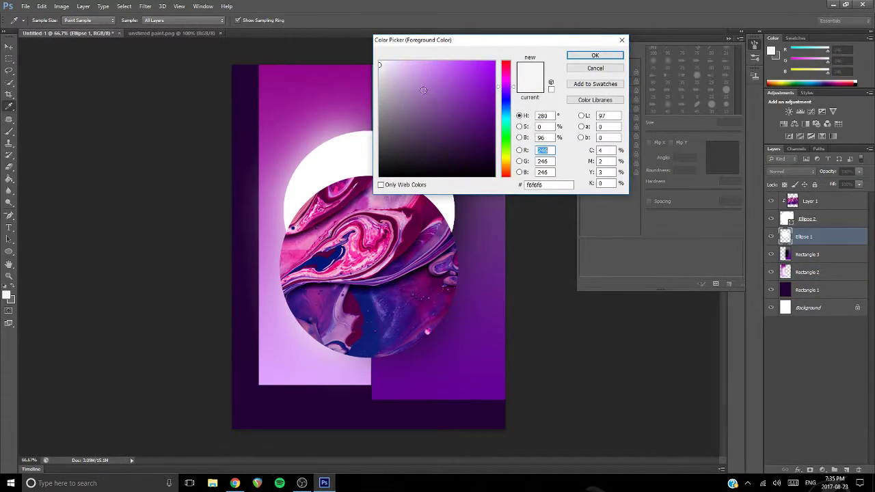
left_click(399, 61)
key("Return")
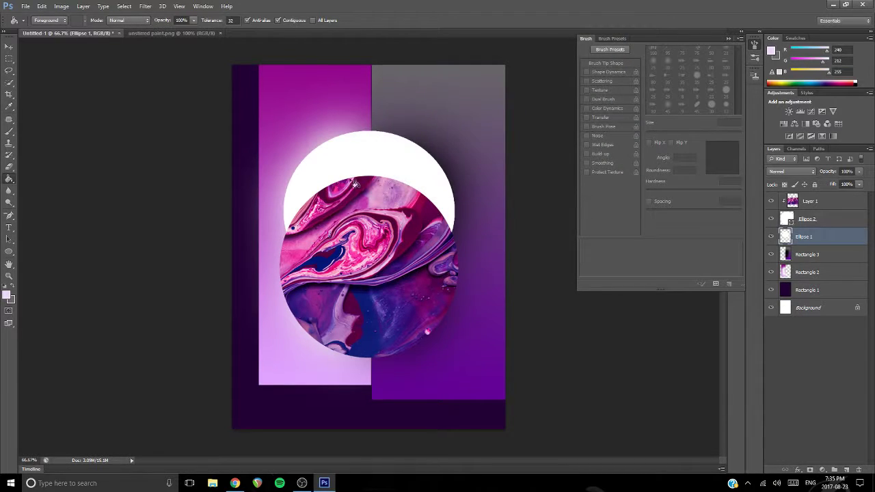
left_click(348, 177)
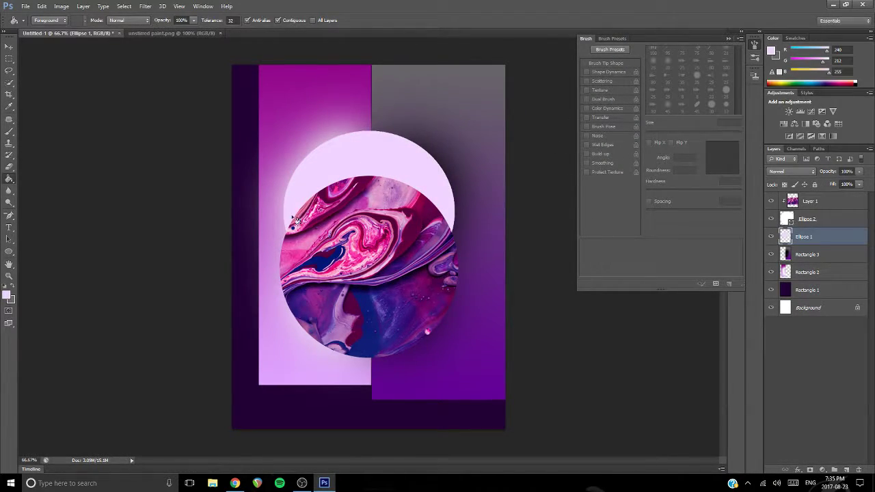
- Refill the Ellipse 1 circle with pale pink, RGB 255, 212, 249
left_click(772, 51)
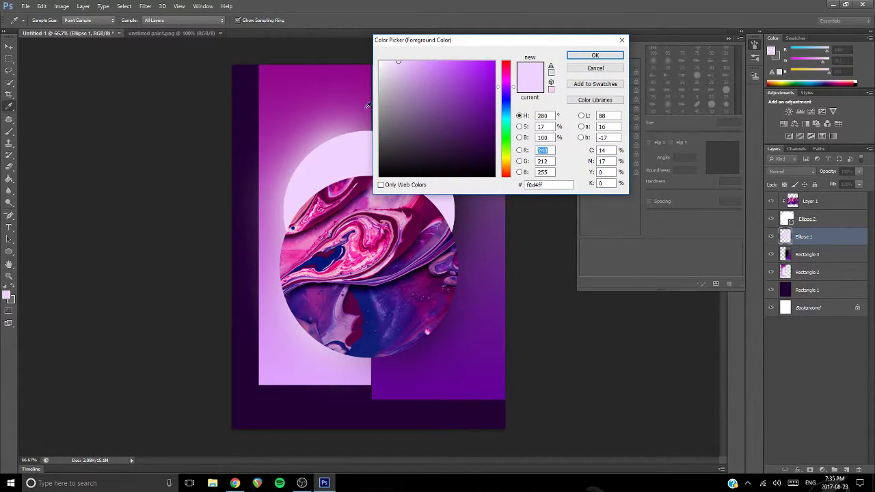
left_click_drag(515, 91, 514, 78)
left_click(595, 55)
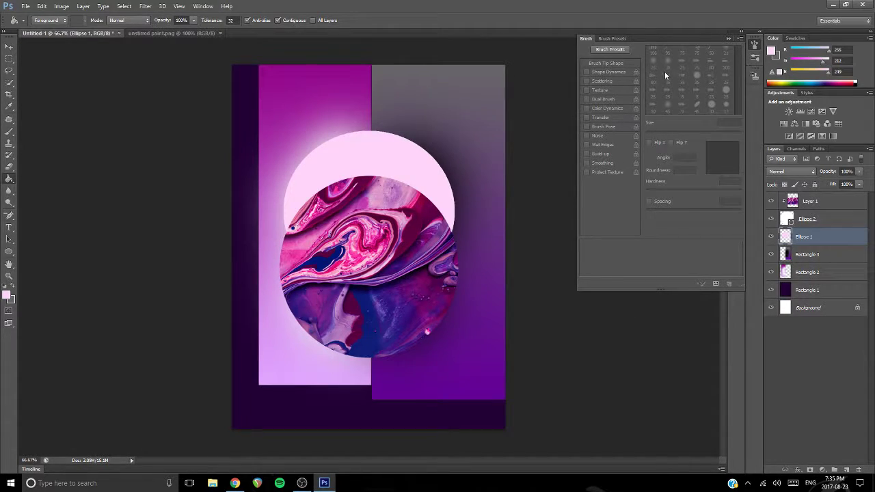
- Refill the Ellipse 1 circle with dark magenta, RGB 96, 0, 84
left_click(771, 51)
left_click(494, 133)
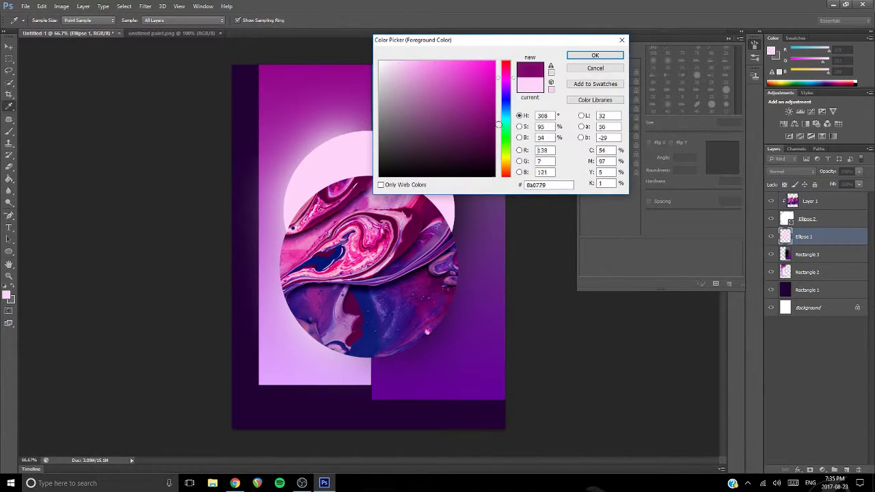
left_click(599, 57)
left_click(363, 140)
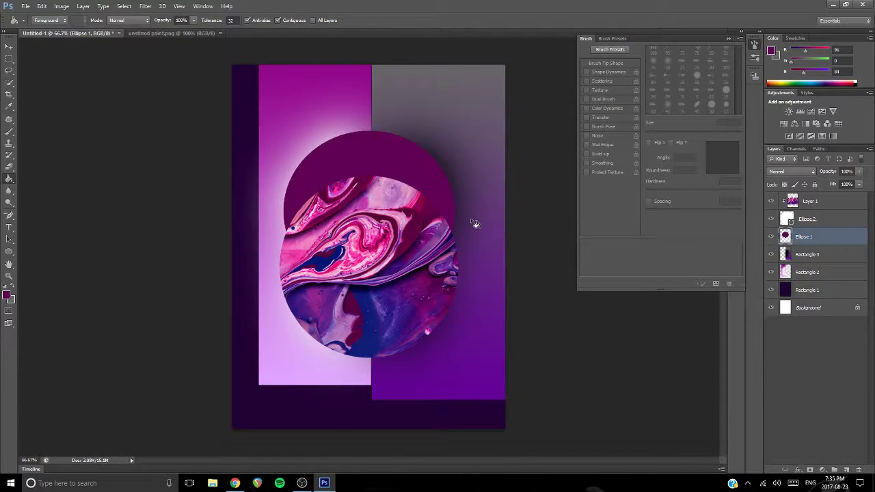
- Refill the Ellipse 1 circle with the darker plum colour 3e0036
left_click(770, 51)
left_click(476, 156)
left_click(494, 149)
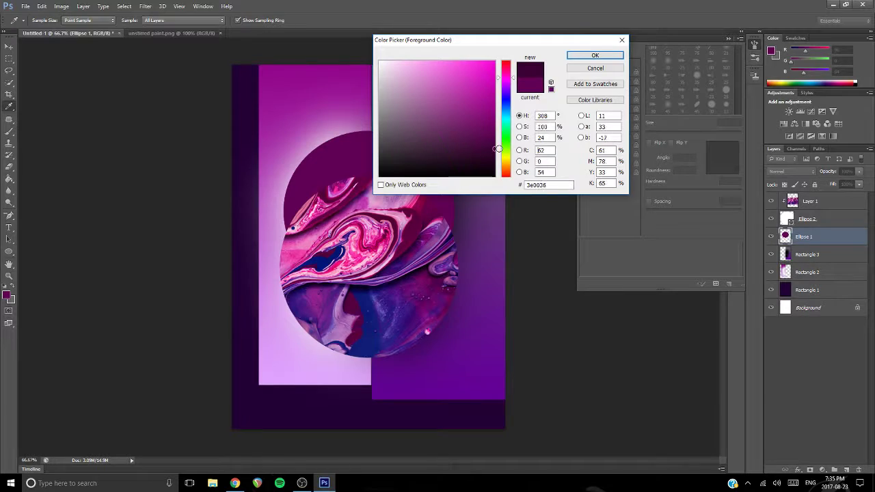
left_click(595, 55)
left_click(411, 273)
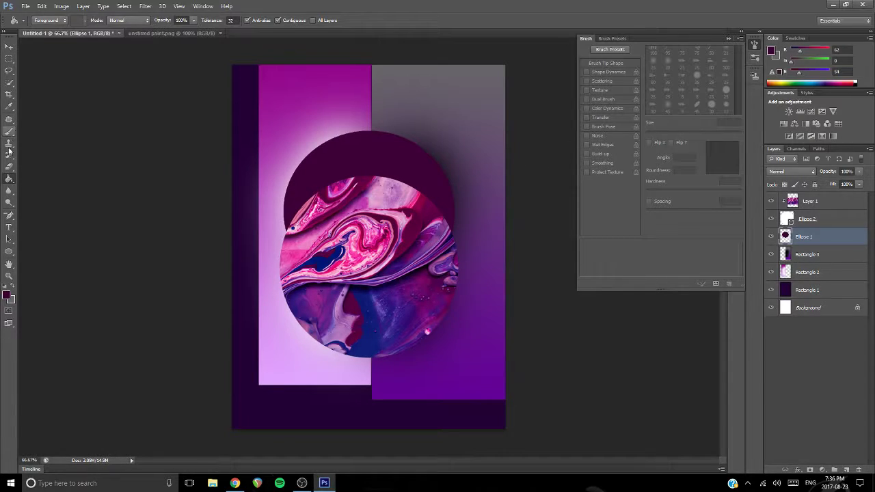
- Sample the artwork's dark purple background colour, RGB 34, 0, 52, and fill the Ellipse 1 circle with it
left_click(9, 106)
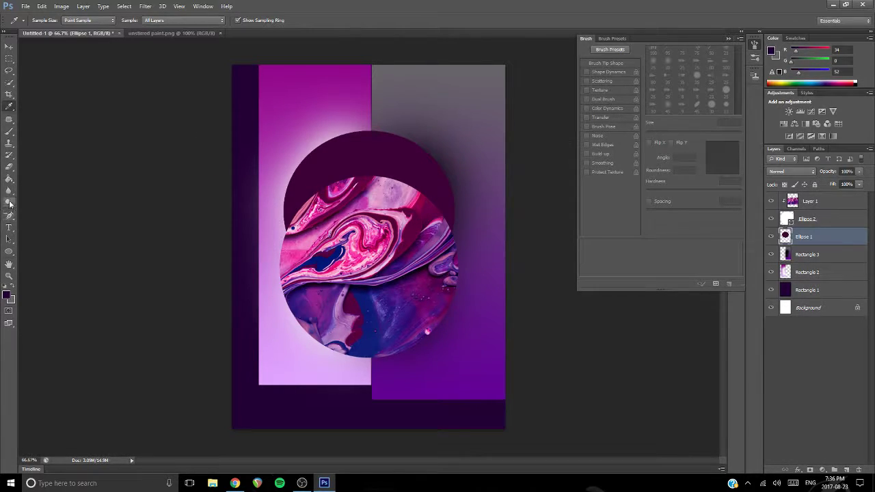
left_click(9, 179)
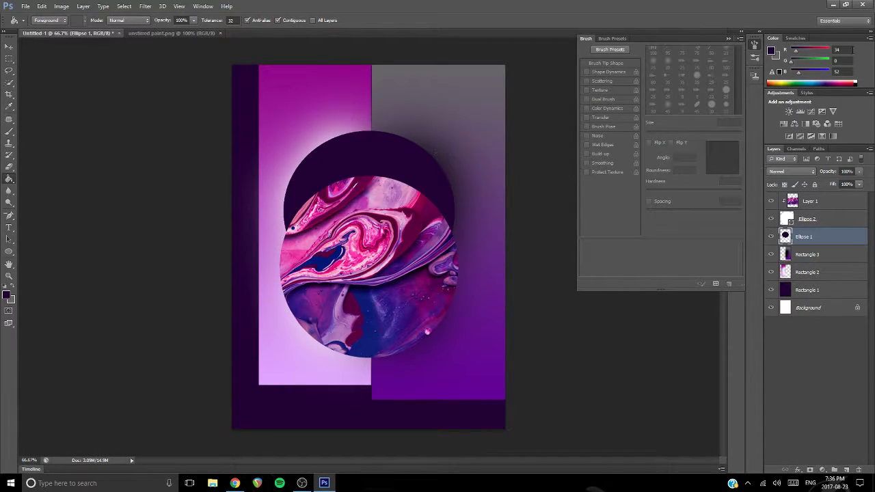
- Paint a soft white (ffffff) glow on the dark purple circle along the marbled circle's upper edge with the 386 px brush
left_click(9, 131)
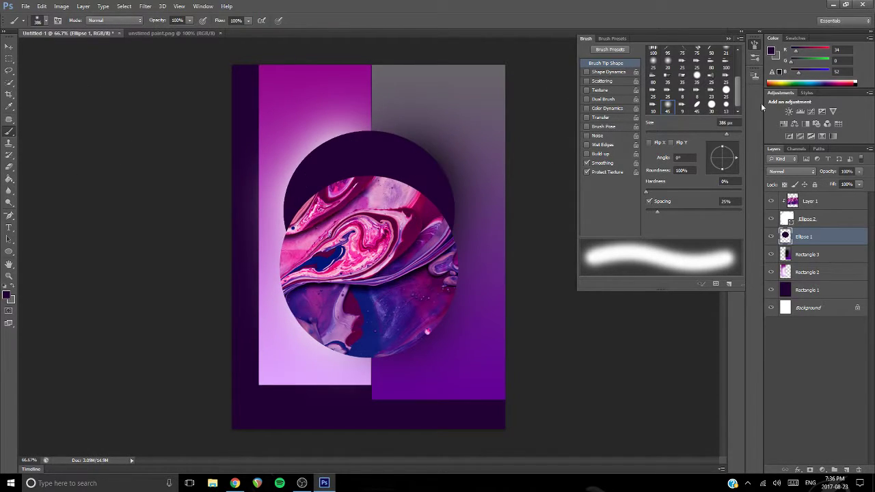
left_click(771, 51)
left_click(380, 61)
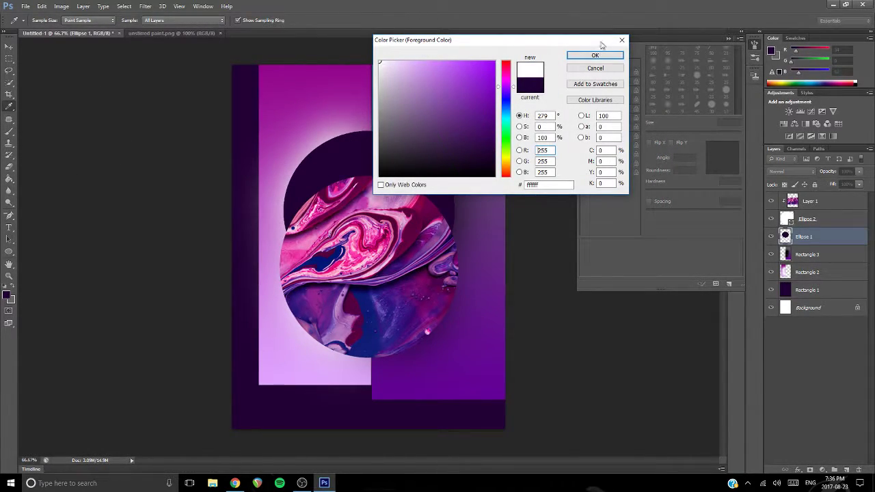
left_click(592, 56)
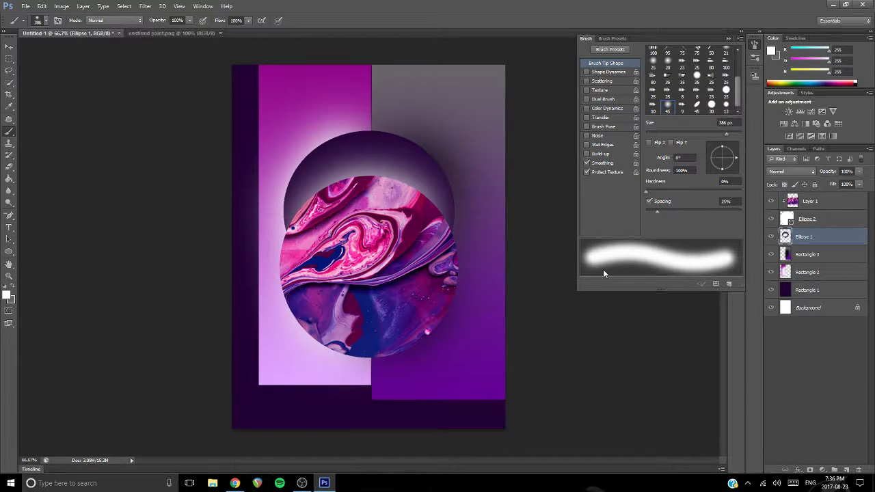
- Set the foreground colour to black 000000 and brush soft shading on the Ellipse 1 layer, undoing the dab above the marbled circle
left_click(773, 54)
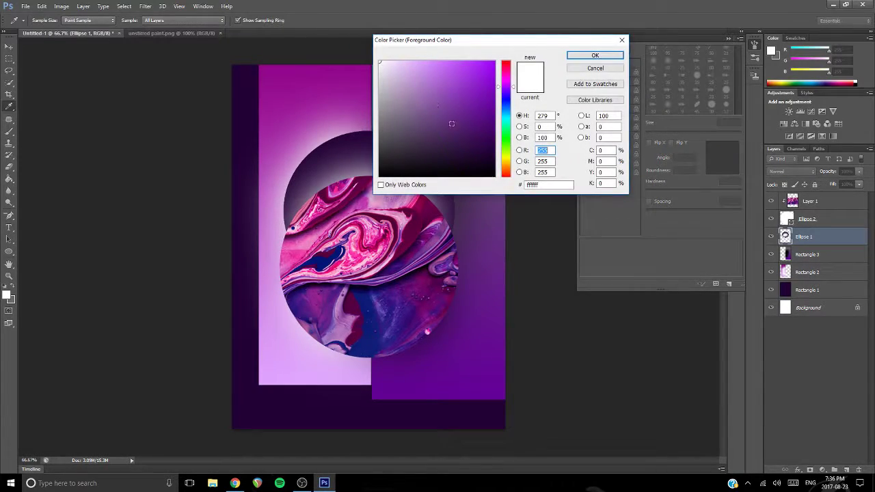
left_click(493, 176)
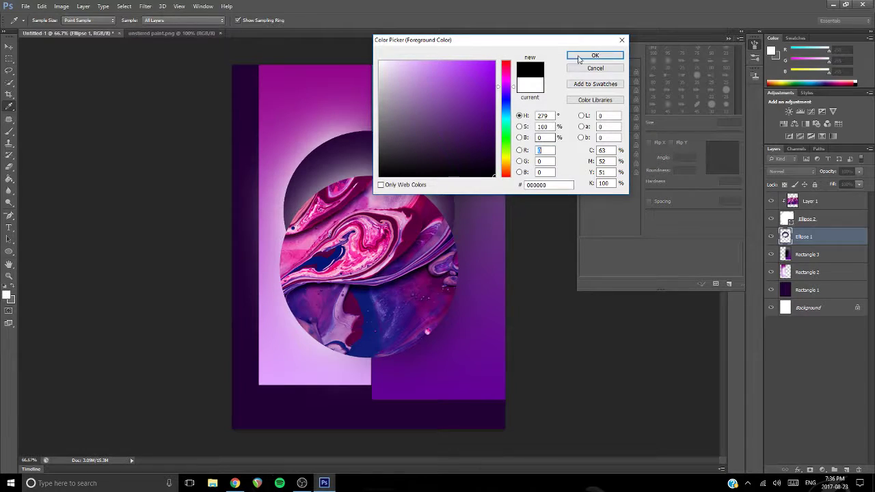
left_click(580, 57)
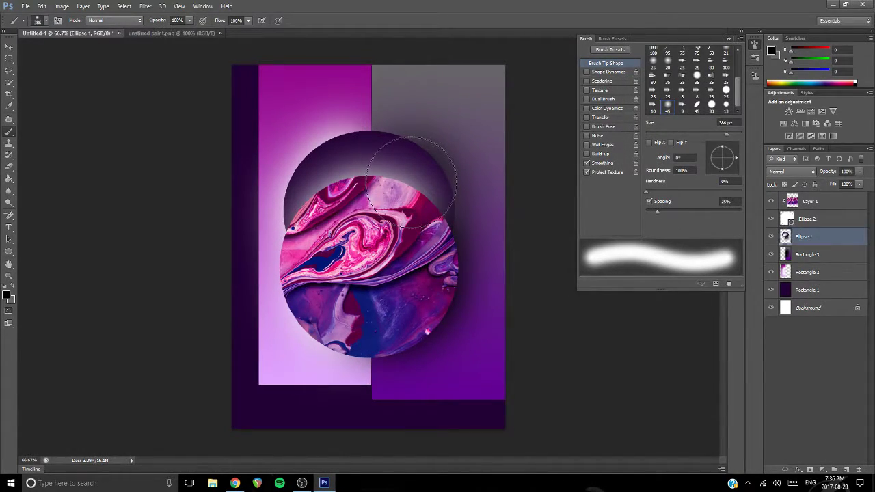
left_click(395, 164)
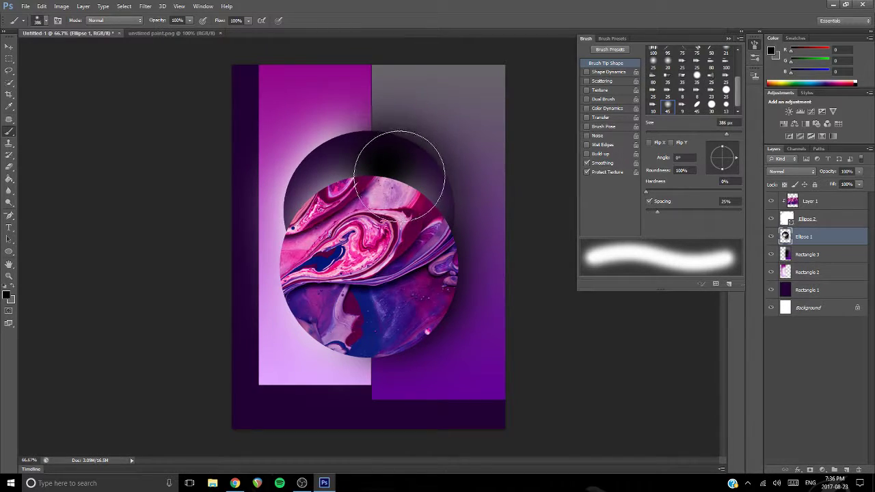
key("ctrl+z")
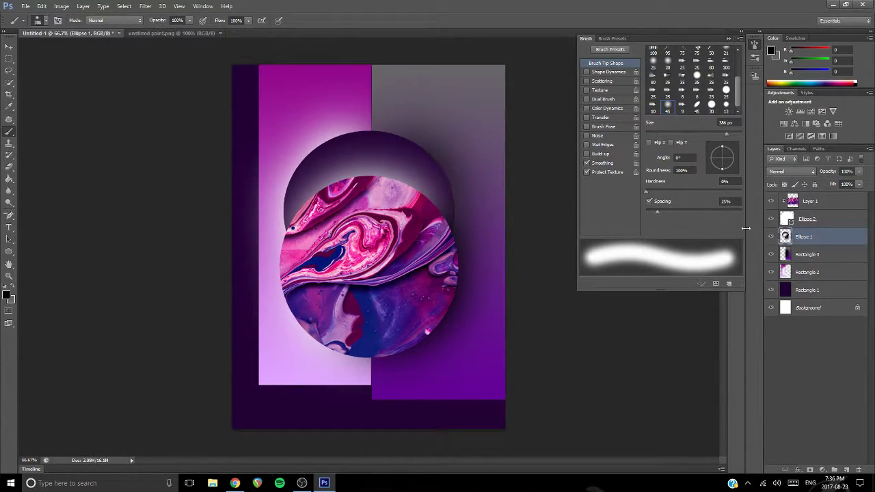
- Deepen the soft black shadow on the Rectangle 3 layer and strengthen the glow on the Rectangle 2 layer with white, RGB 255, 255, 255
left_click(812, 255)
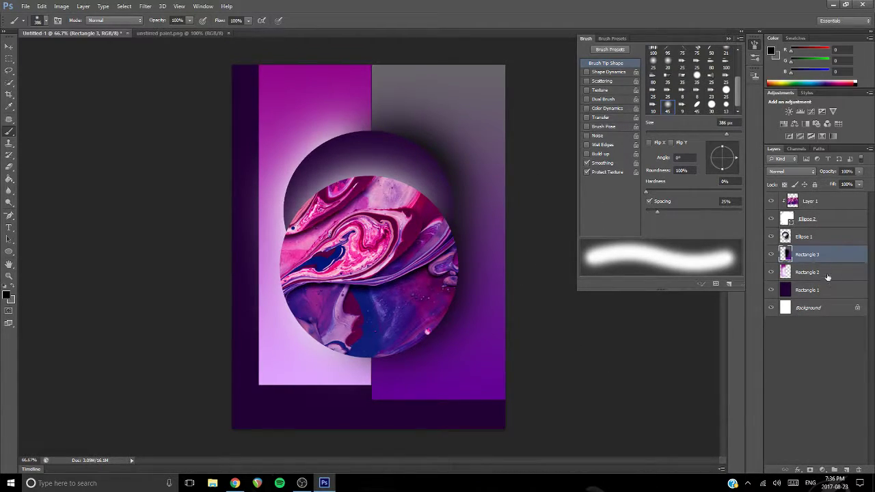
left_click(827, 273)
left_click(771, 52)
left_click(380, 62)
mouse_move(294, 157)
left_mouse_down()
mouse_move(335, 156)
mouse_move(307, 178)
left_mouse_up()
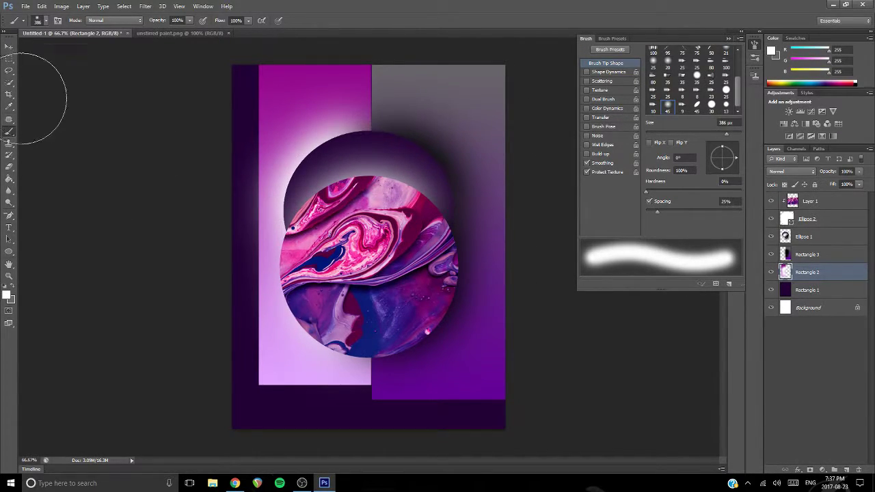
- Try a white stroke with the 95 px textured brush tip on the Rectangle 2 layer and undo it
scroll(694, 102, "up", 3)
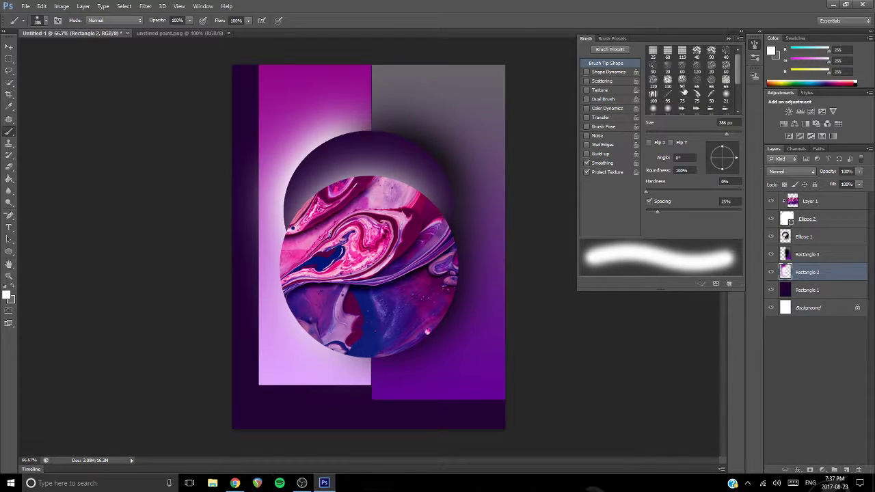
left_click(668, 100)
left_click_drag(283, 164, 371, 88)
key("ctrl+z")
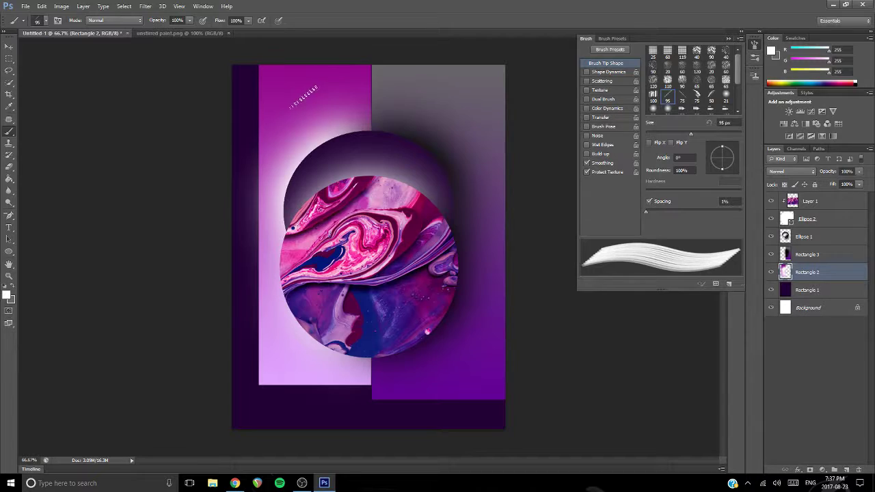
left_click(768, 55)
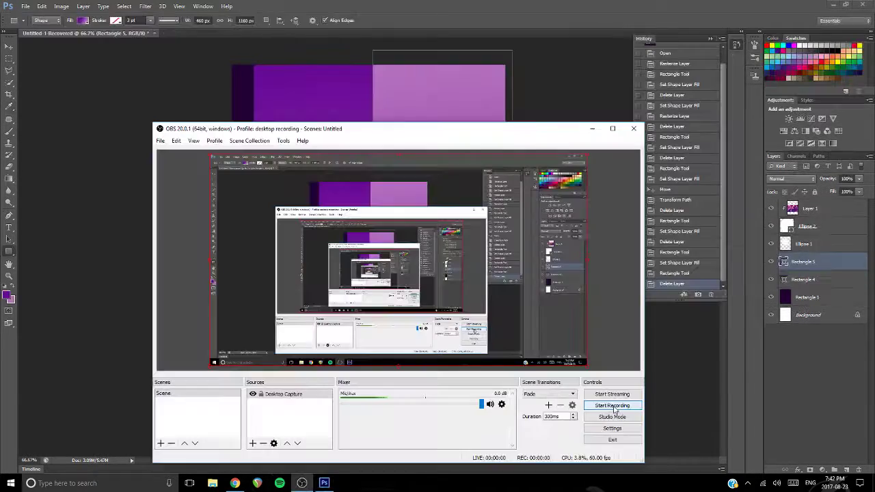
- Minimise the OBS window and sample the artwork's dark purple background as the foreground colour
left_click(592, 129)
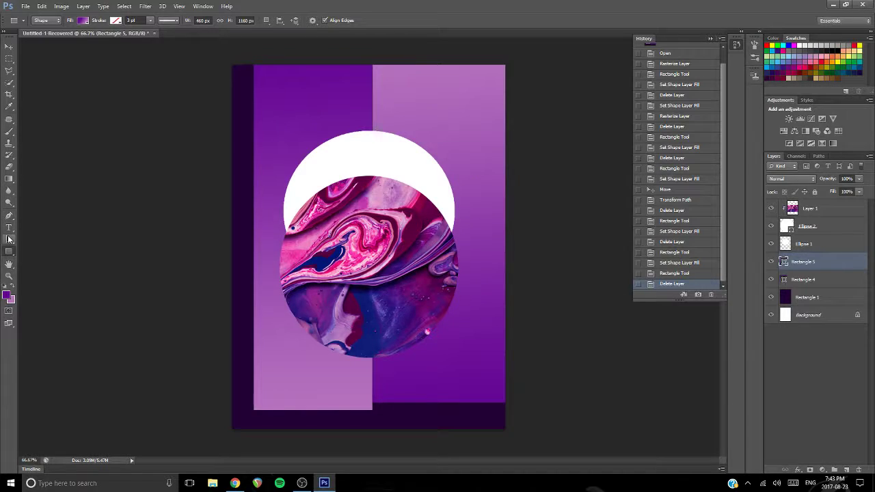
left_click(9, 105)
left_click(430, 403)
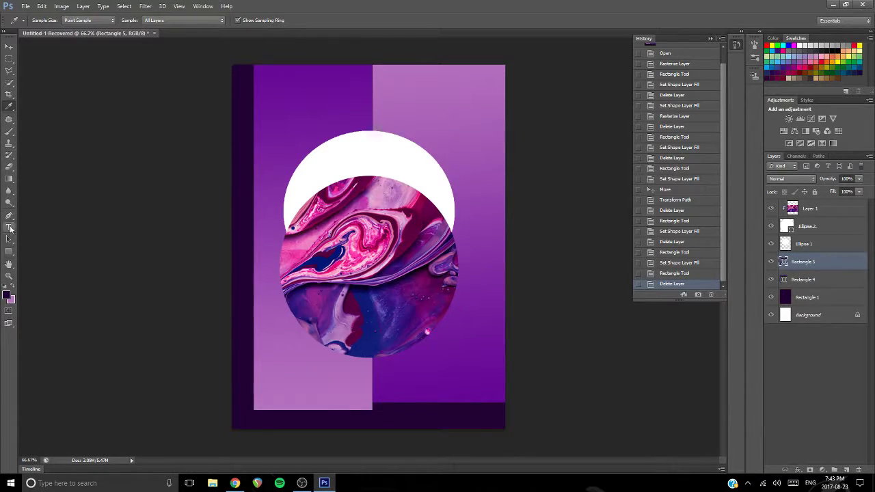
- Rasterize the Rectangle 5 layer, undoing the stray fill on it, and fill the Ellipse 1 circle with the sampled dark purple
left_click(12, 182)
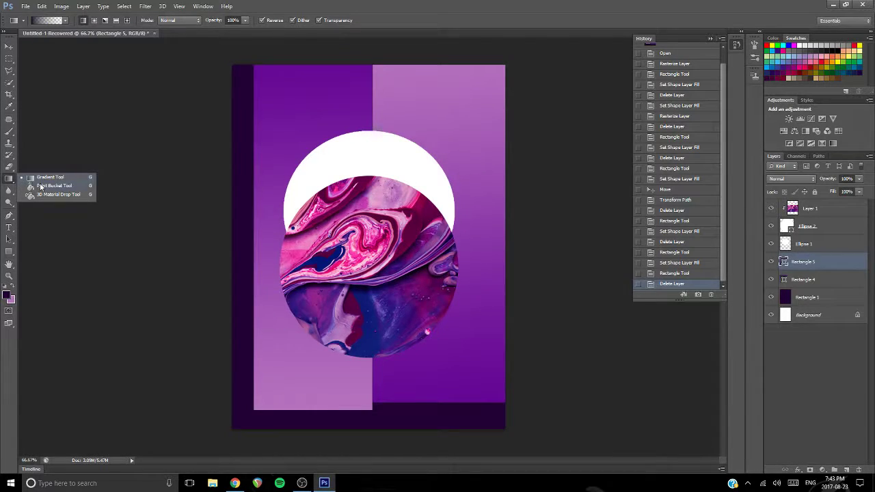
left_click(41, 186)
left_click(412, 187)
left_click(419, 182)
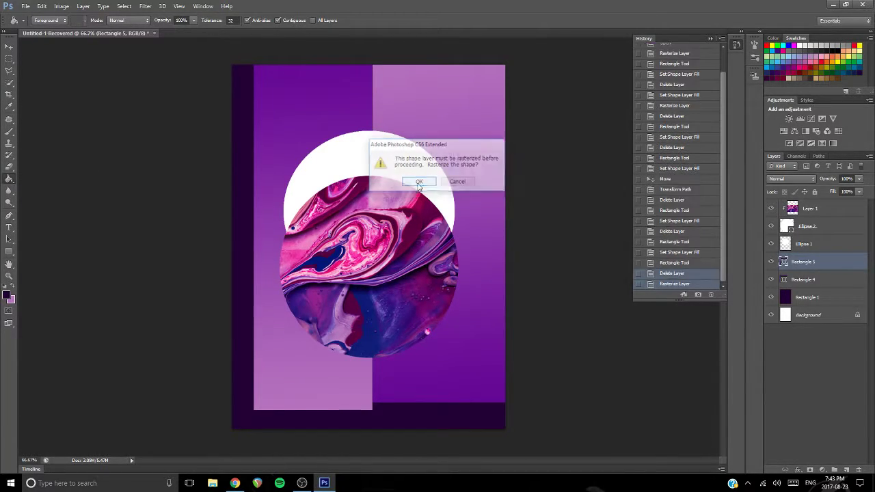
left_click(412, 188)
key("ctrl+z")
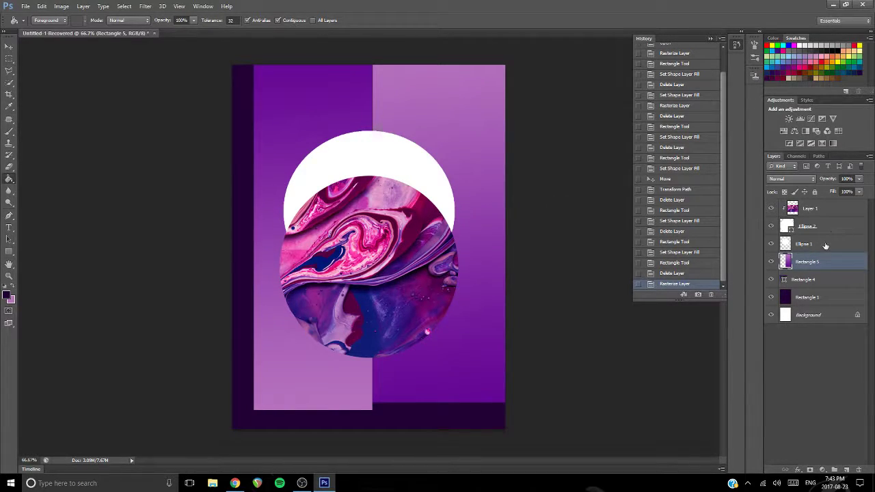
left_click(825, 246)
left_click(417, 169)
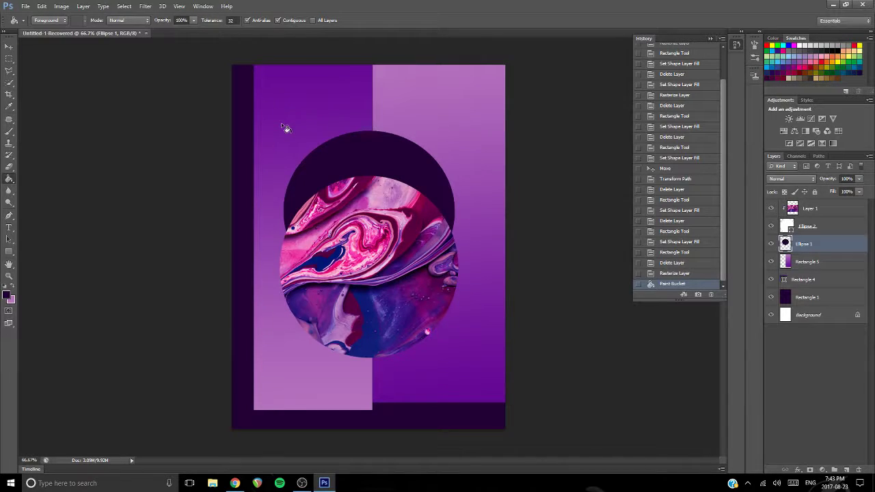
- Paint a soft dark purple shadow along the circles' right edge on the Ellipse 1 layer with the soft round brush at 424 px
left_click(9, 130)
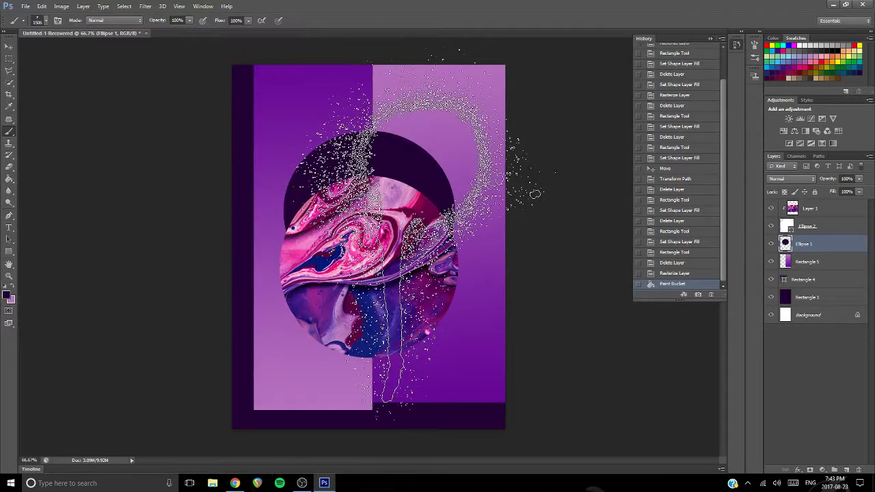
scroll(679, 161, "up", 2)
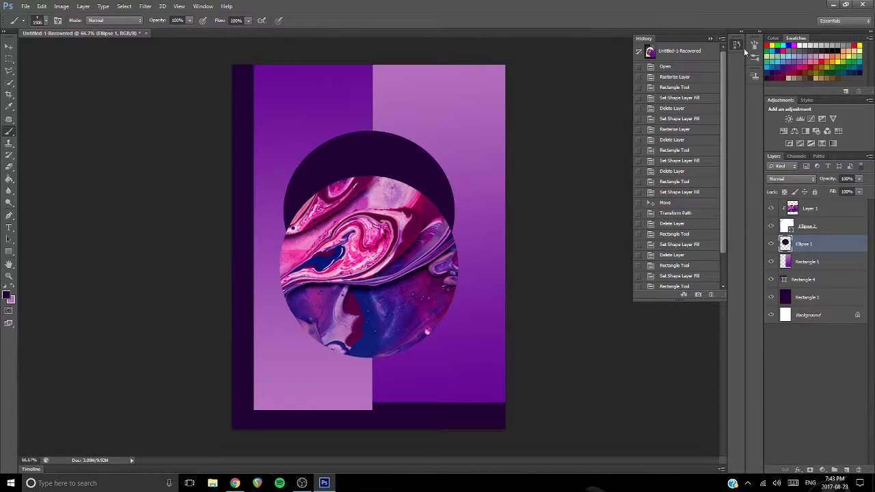
left_click(754, 45)
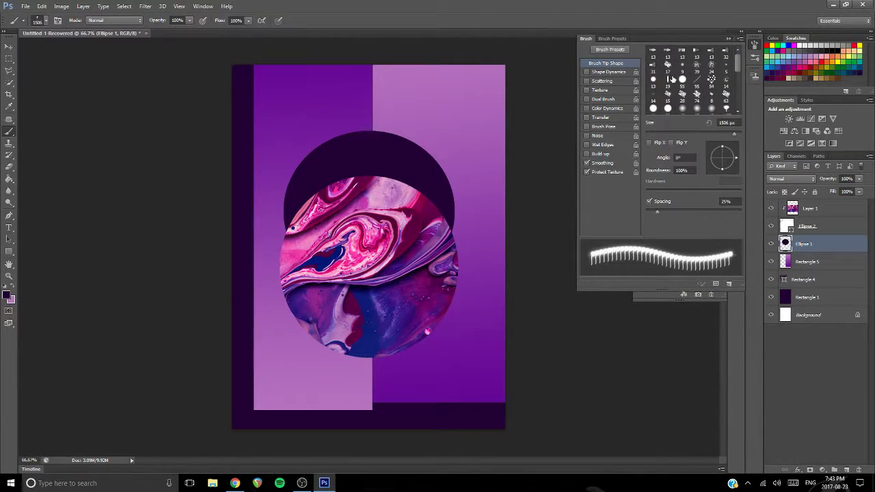
left_click(711, 110)
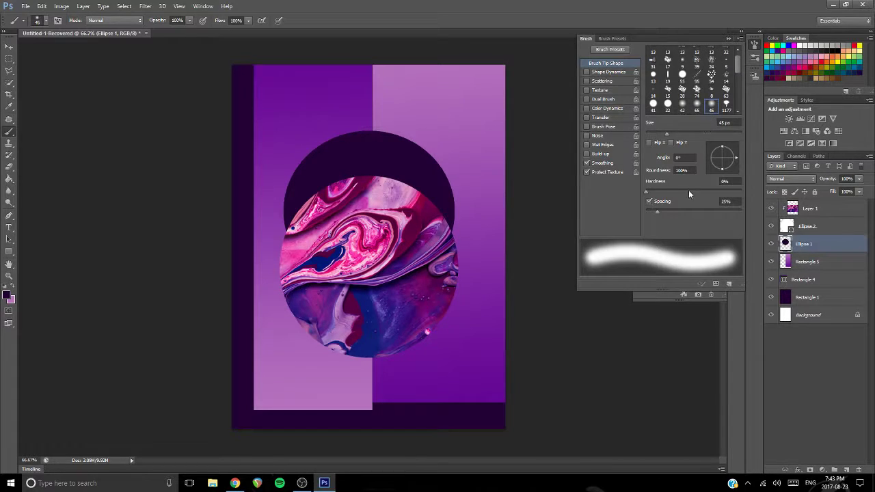
left_click_drag(677, 133, 693, 135)
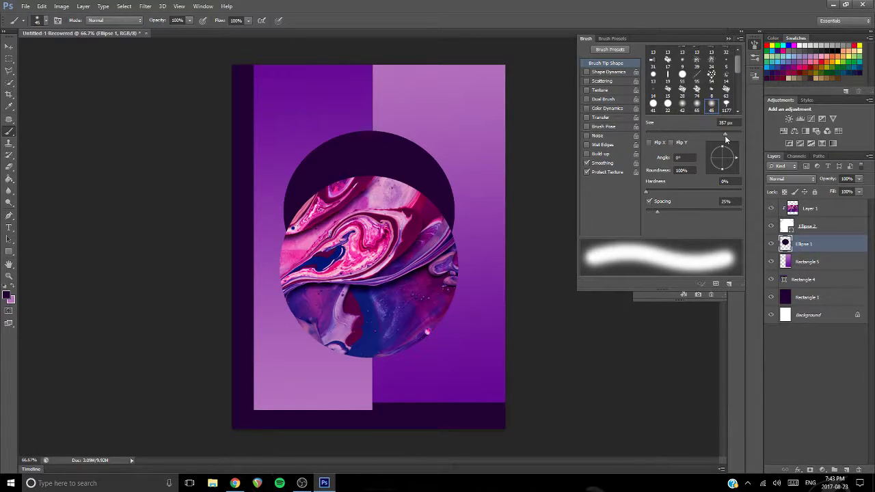
left_click_drag(414, 157, 454, 166)
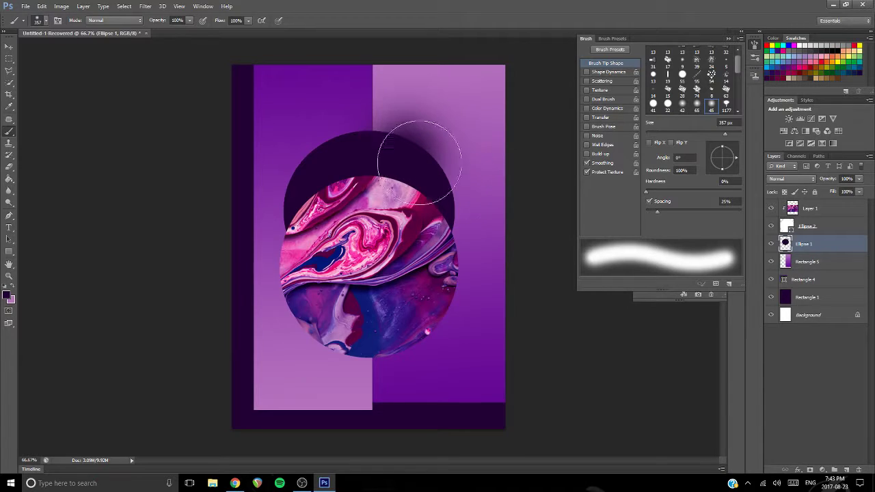
key("ctrl+z")
left_click_drag(725, 134, 734, 136)
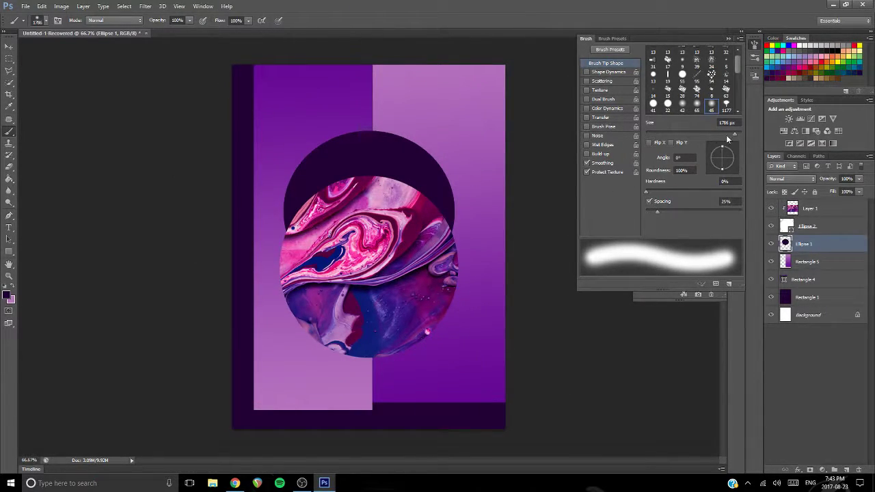
mouse_move(401, 141)
left_mouse_down()
mouse_move(403, 181)
mouse_move(404, 171)
mouse_move(430, 205)
mouse_move(413, 248)
mouse_move(416, 318)
mouse_move(405, 303)
mouse_move(416, 303)
left_mouse_up()
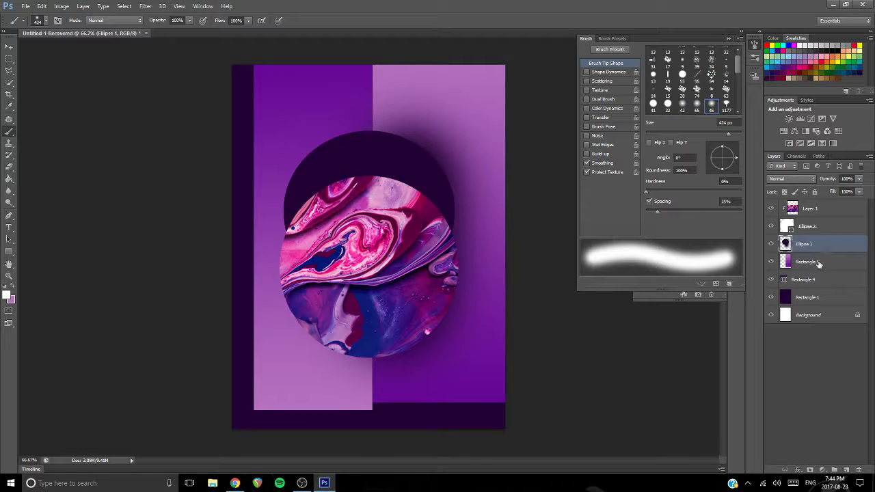
- Undo the white dab on Ellipse 1, rasterize the Rectangle 4 layer and paint a soft white glow on it along the circles' left edge
left_click(345, 164)
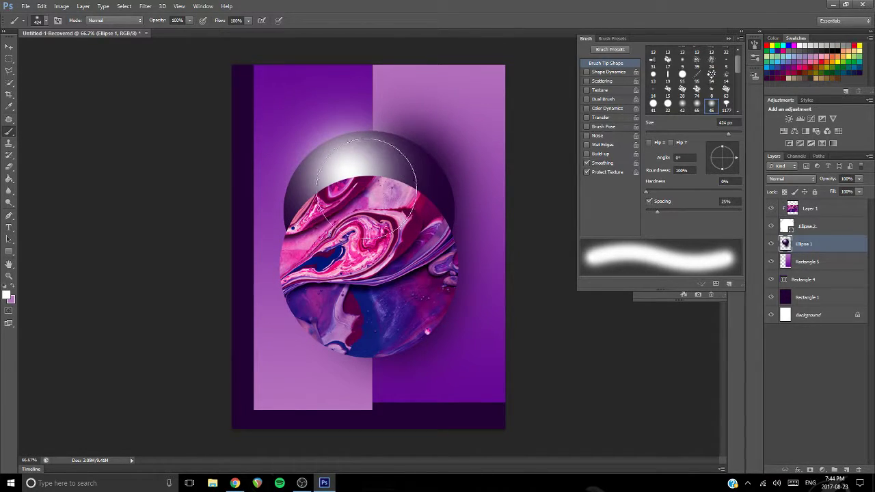
key("ctrl+z")
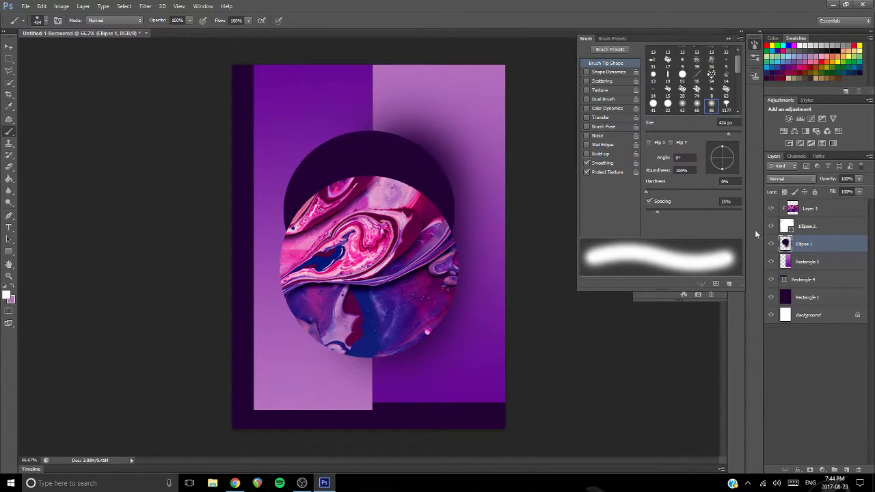
left_click(810, 281)
right_click(827, 281)
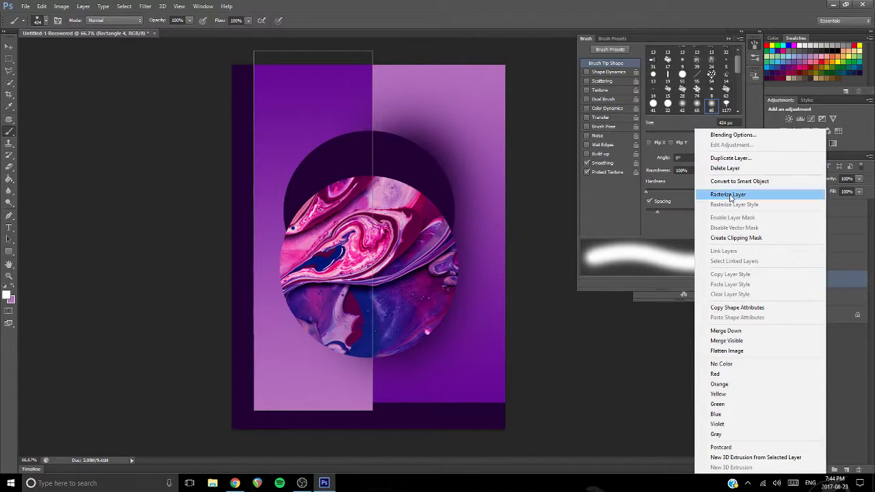
left_click(714, 192)
mouse_move(358, 173)
left_mouse_down()
mouse_move(329, 185)
mouse_move(317, 218)
mouse_move(334, 258)
mouse_move(321, 270)
mouse_move(352, 321)
left_mouse_up()
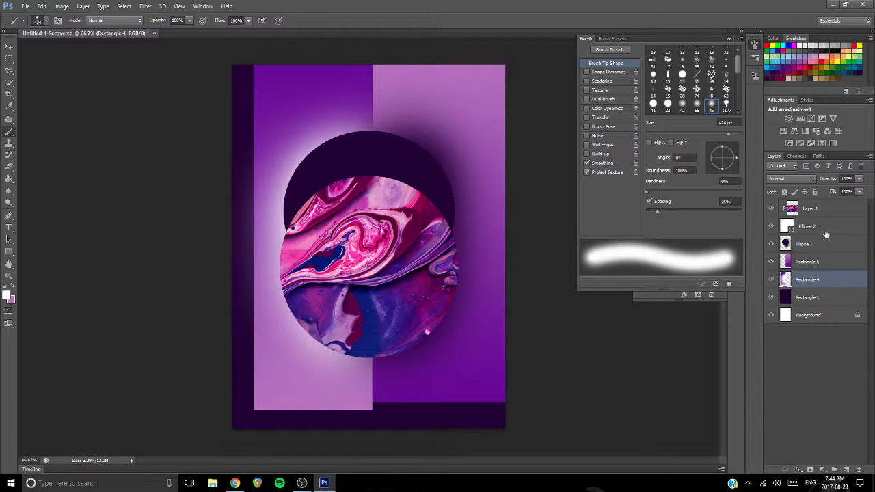
- Paint a soft white glow on the Ellipse 1 layer along the marbled circle's upper edge with the 424 px brush
left_click(829, 257)
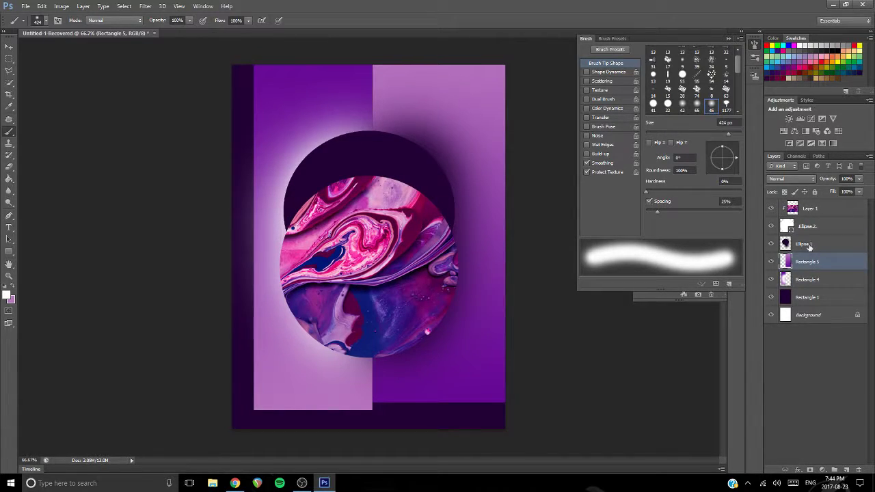
left_click(811, 244)
mouse_move(367, 215)
left_mouse_down()
mouse_move(359, 226)
mouse_move(343, 222)
left_mouse_up()
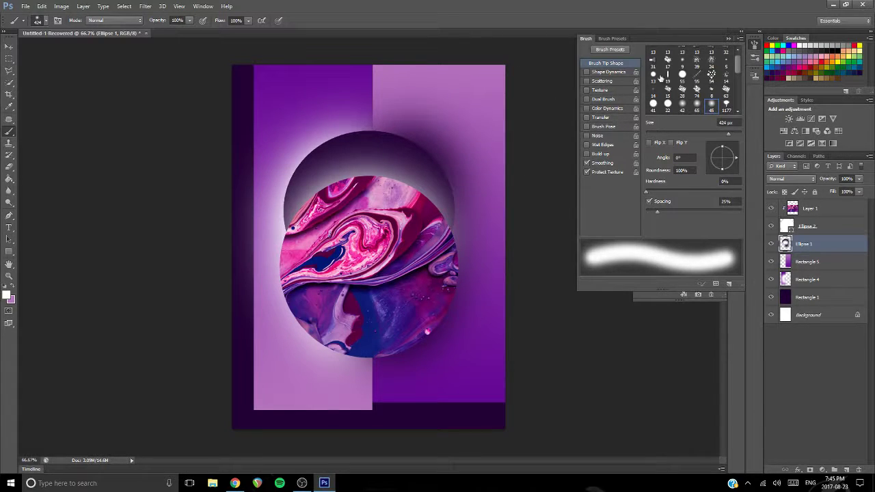
- Try the 95 px textured brush tip on the Ellipse 1 layer at 1% and much wider spacing, undoing each stroke
scroll(667, 80, "up", 1)
left_click(697, 83)
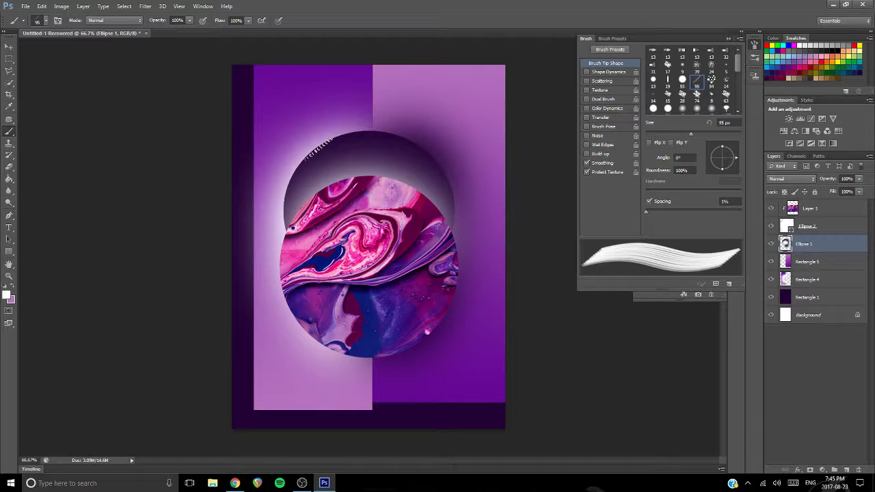
left_click_drag(318, 144, 185, 49)
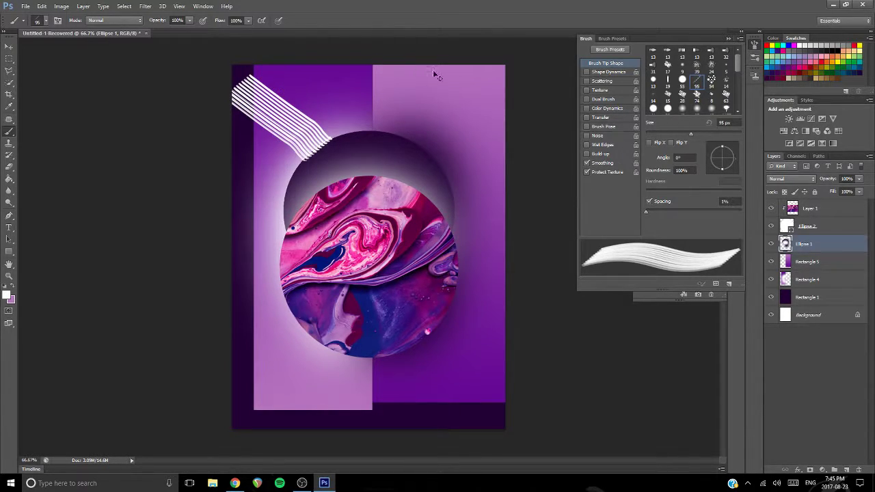
key("ctrl+z")
left_click_drag(647, 211, 736, 211)
left_click_drag(335, 140, 260, 99)
key("ctrl+z")
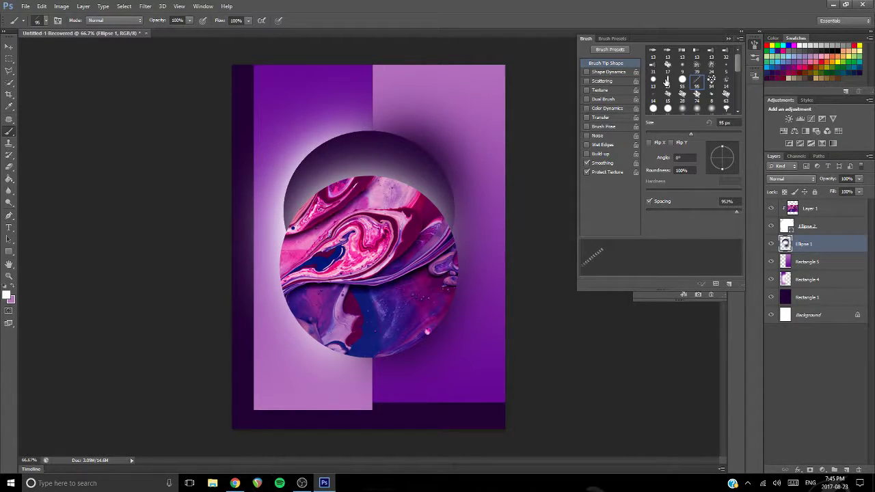
- Try white strokes with the narrow 90° brush tip at 19 px and 8 px on the Ellipse 1 layer, undoing each one
left_click(667, 80)
left_click_drag(289, 113, 307, 200)
key("ctrl+z")
left_click_drag(339, 80, 254, 170)
key("ctrl+z")
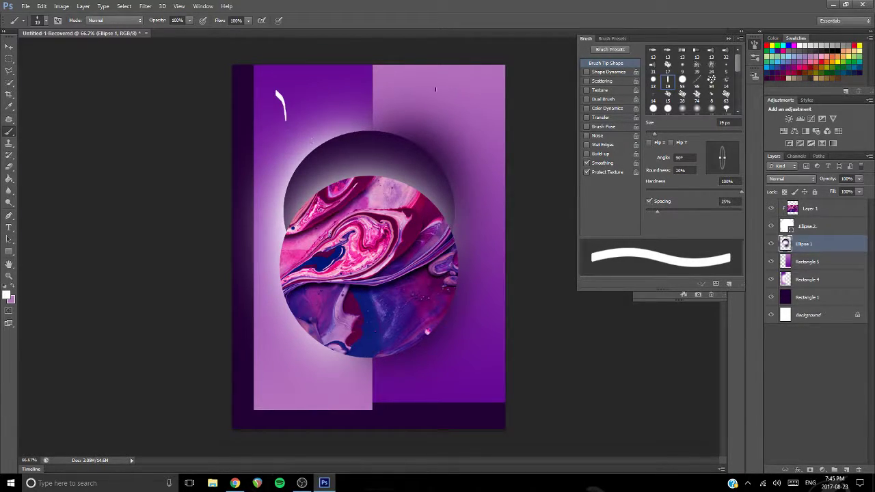
key("ctrl+z")
left_click_drag(654, 134, 649, 134)
left_click_drag(266, 112, 248, 205)
key("ctrl+z")
left_click_drag(322, 84, 260, 194)
key("ctrl+z")
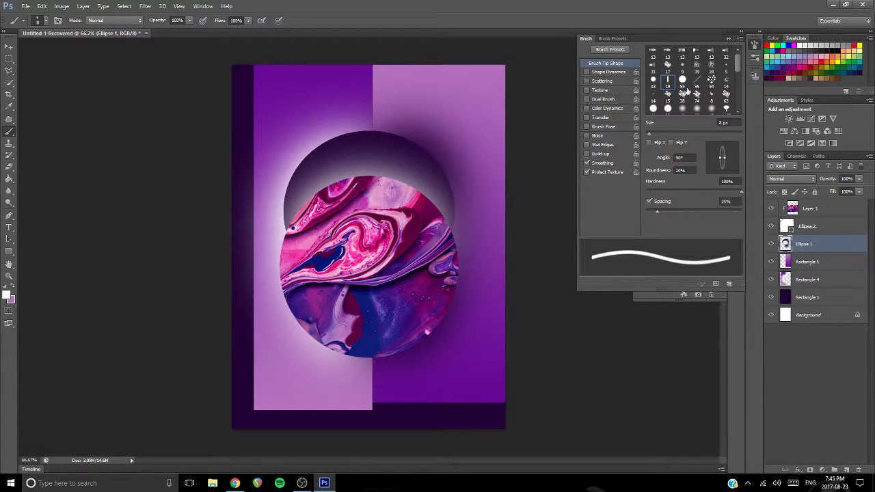
- Stamp white paint drips below the marbled circle on the Ellipse 1 layer using the 1520 drip brush tip at 452 px
scroll(694, 85, "down", 3)
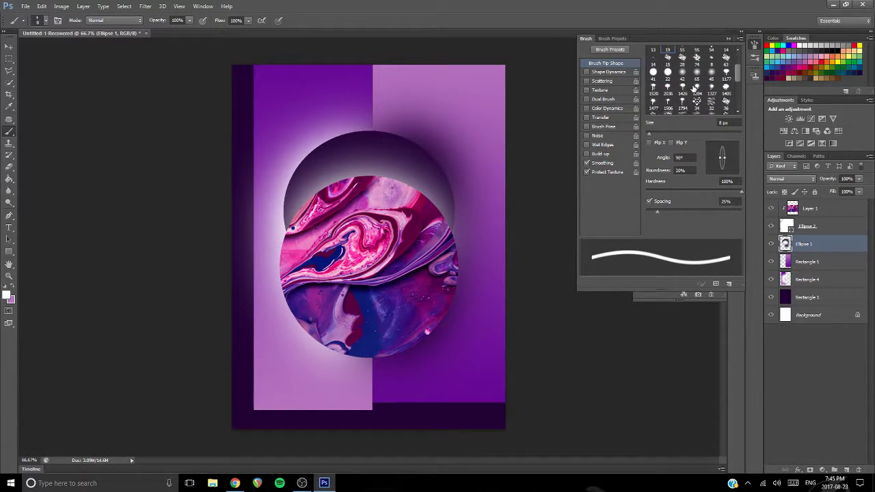
left_click(653, 80)
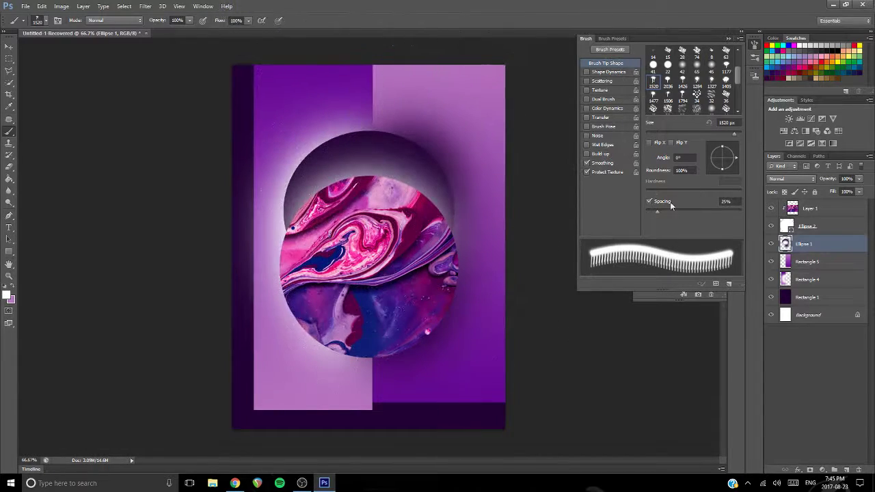
left_click(683, 134)
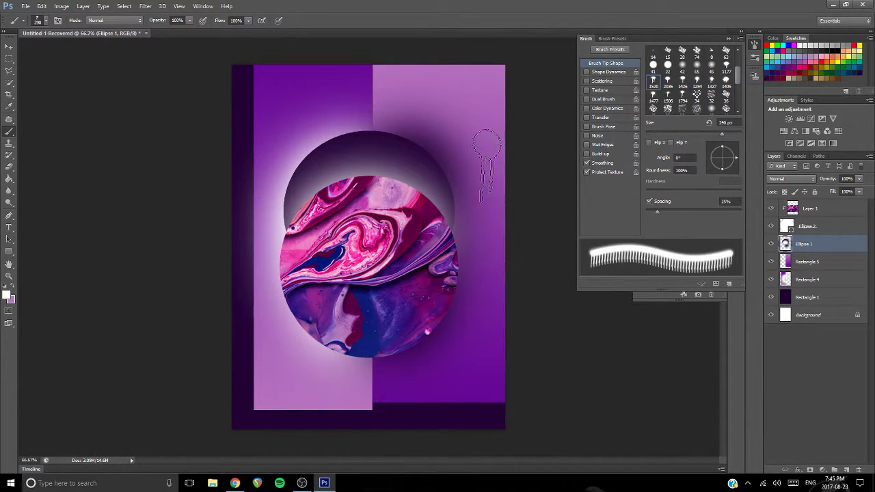
left_click(480, 147)
key("ctrl+z")
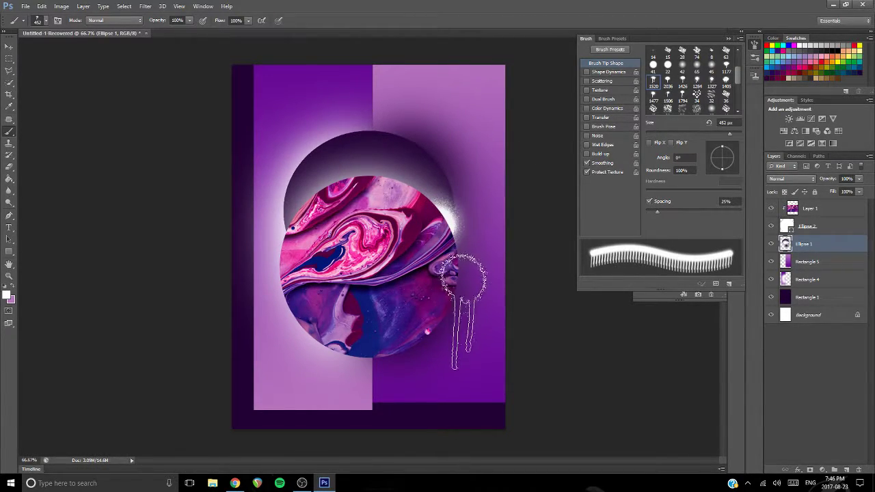
left_click(442, 285)
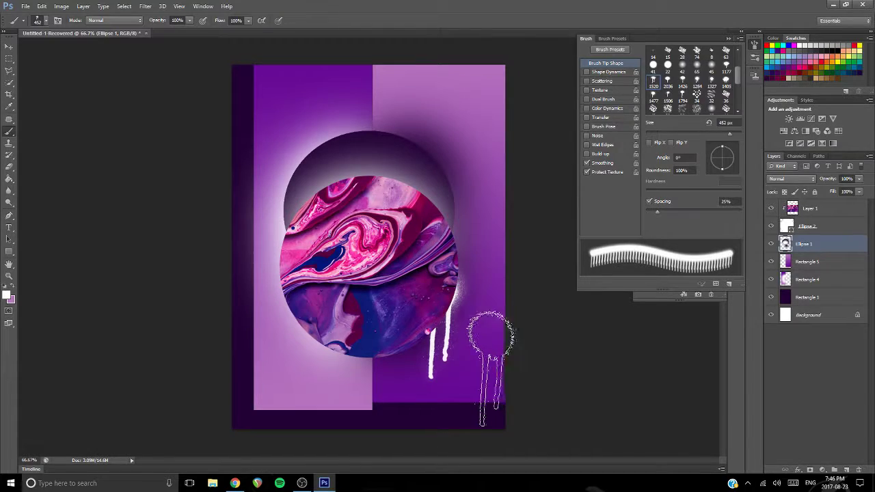
left_click(390, 326)
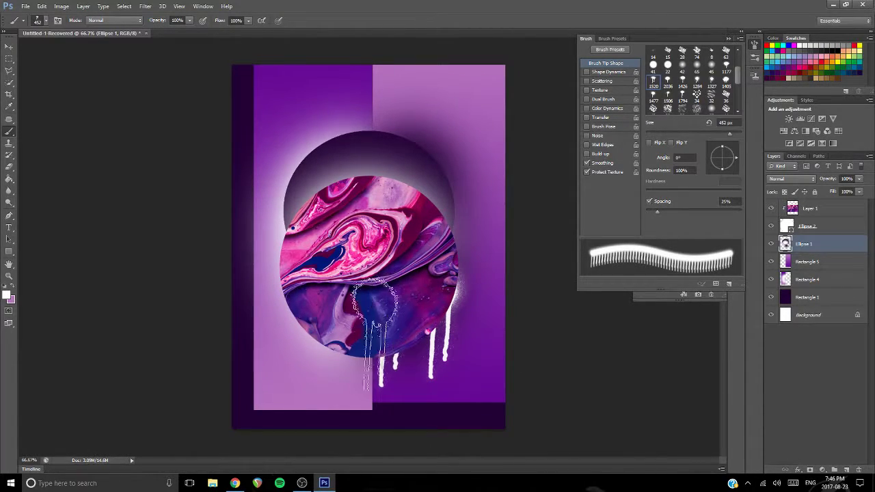
left_click(306, 309)
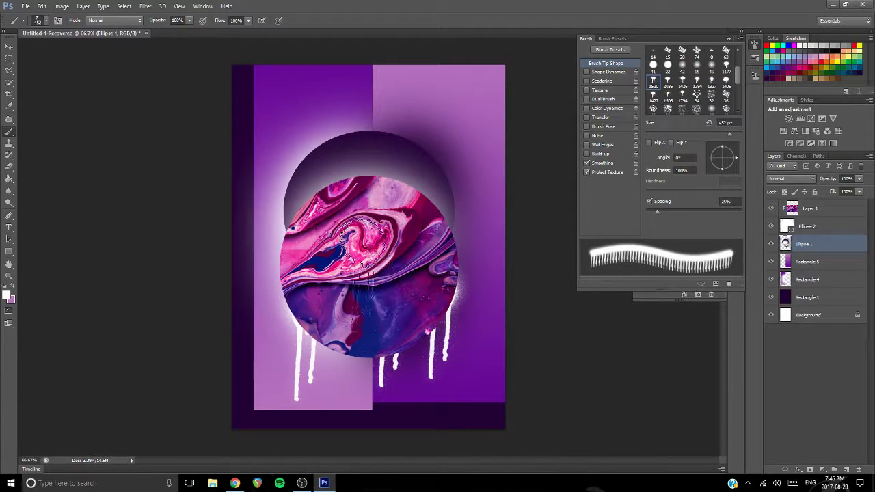
- Undo all the white paint drips stamped below the marbled circle on the Ellipse 1 layer
key("ctrl+z")
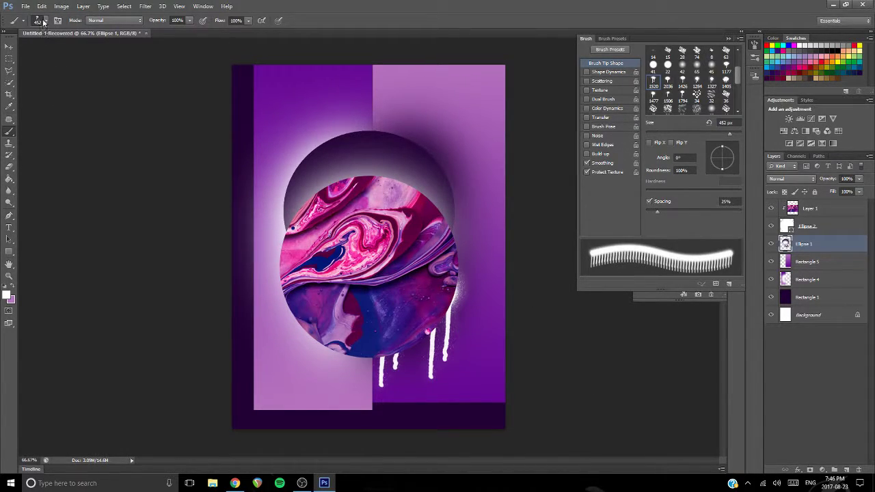
left_click(45, 8)
left_click(60, 33)
left_click(42, 6)
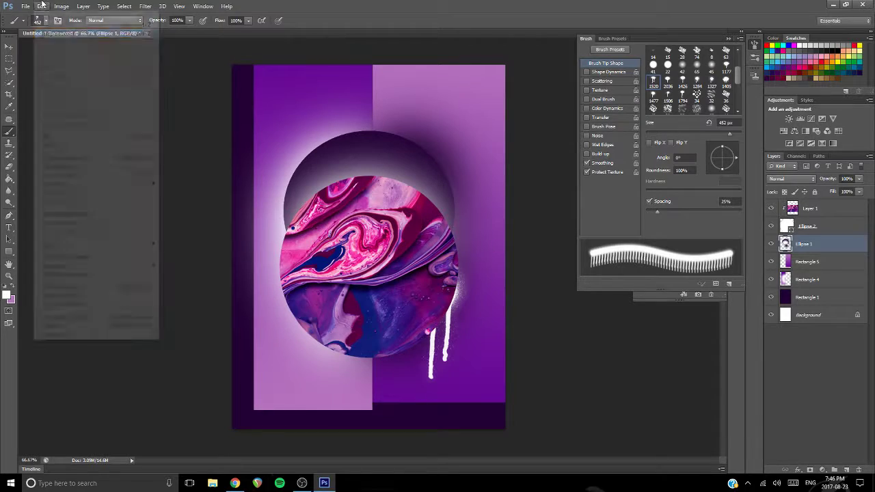
left_click(45, 34)
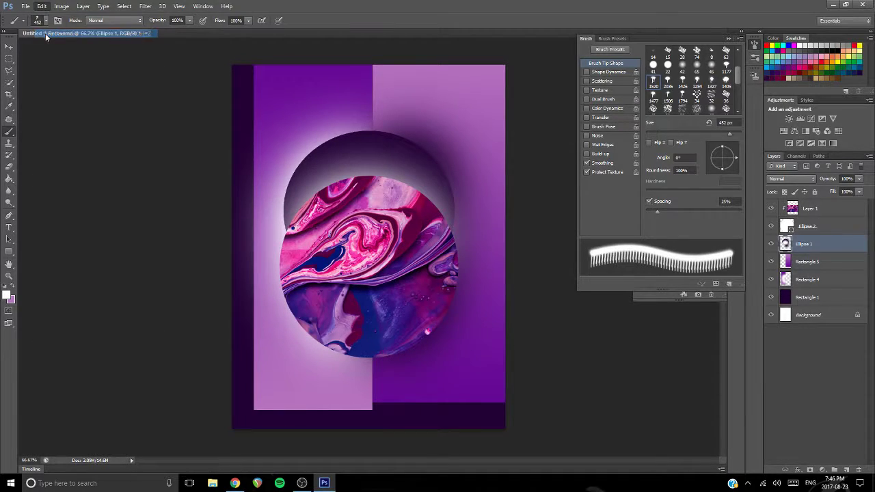
- Try single drip stamps near the artwork's lower edge on the Ellipse 1 and Rectangle 1 layers, undoing each one
left_click(263, 376)
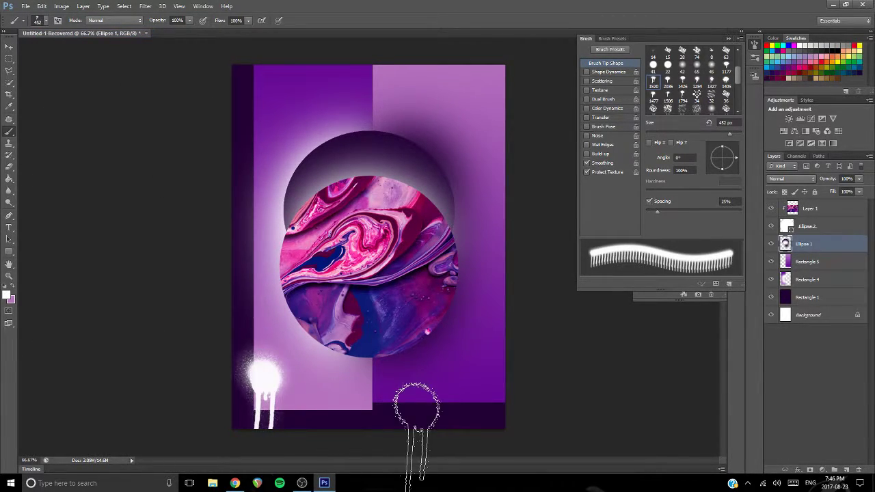
key("ctrl+z")
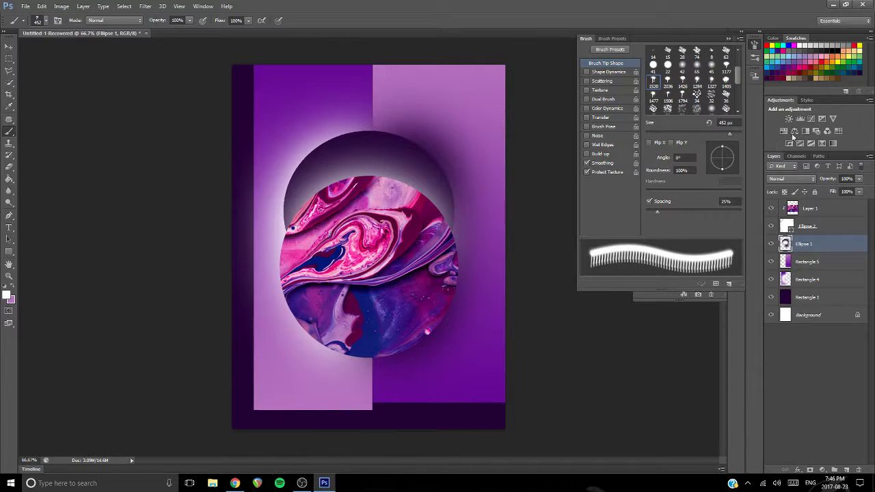
left_click(825, 300)
left_click(254, 380)
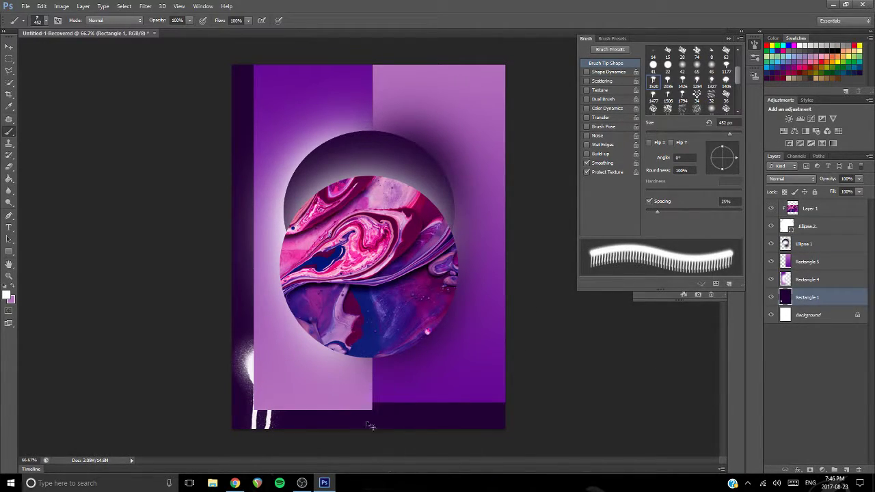
key("ctrl+z")
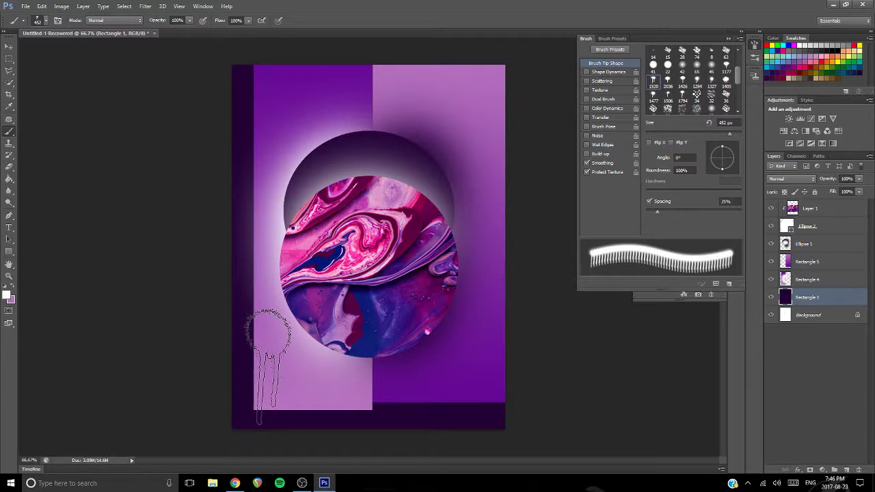
left_click(269, 366)
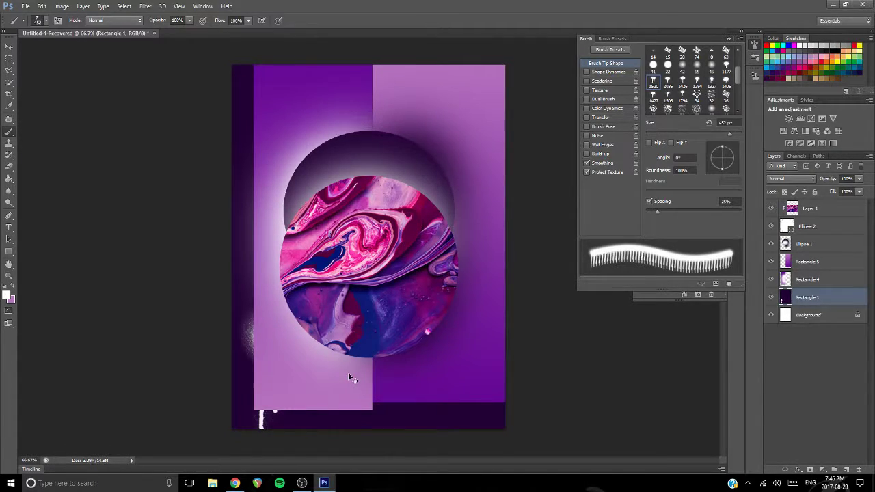
key("ctrl+z")
left_click(372, 352)
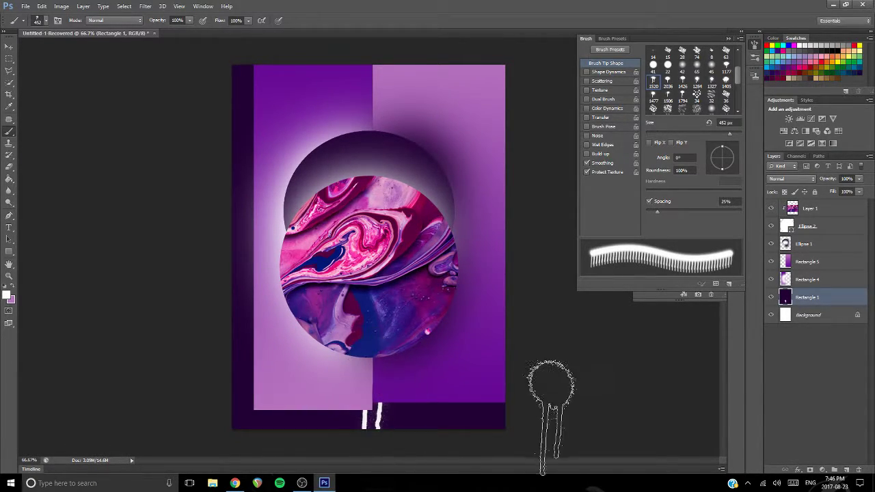
key("ctrl+z")
- Try three drip stamps along the lower edge of the gradient rectangles on the Rectangle 1 layer, and undo them all
left_click(479, 381)
left_click(390, 380)
left_click(308, 383)
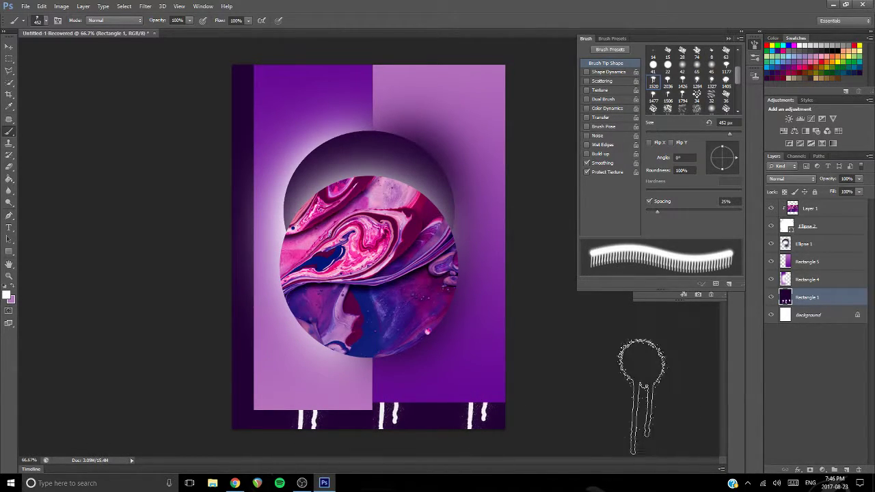
key("ctrl+z")
left_click(42, 6)
left_click(49, 32)
left_click(41, 6)
left_click(49, 32)
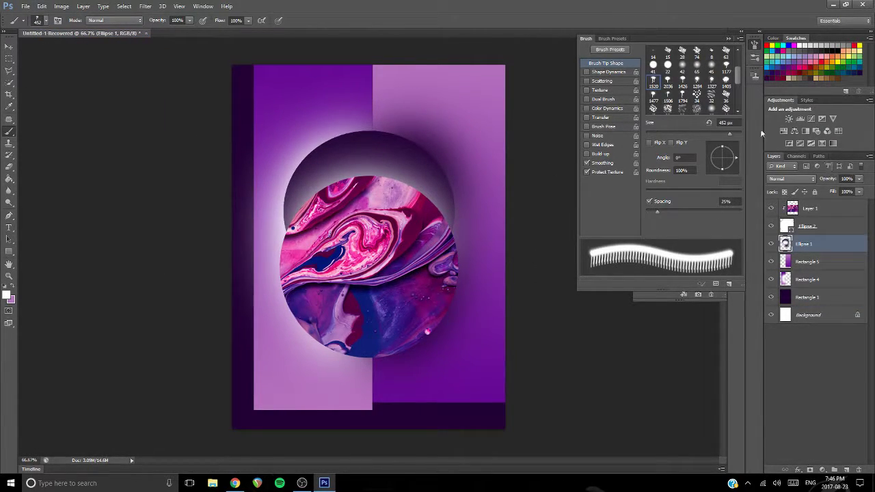
- Choose the 32 textured brush tip, enlarge it to 338 px and try a stamp on the Ellipse 1 layer, undoing it
left_click(711, 96)
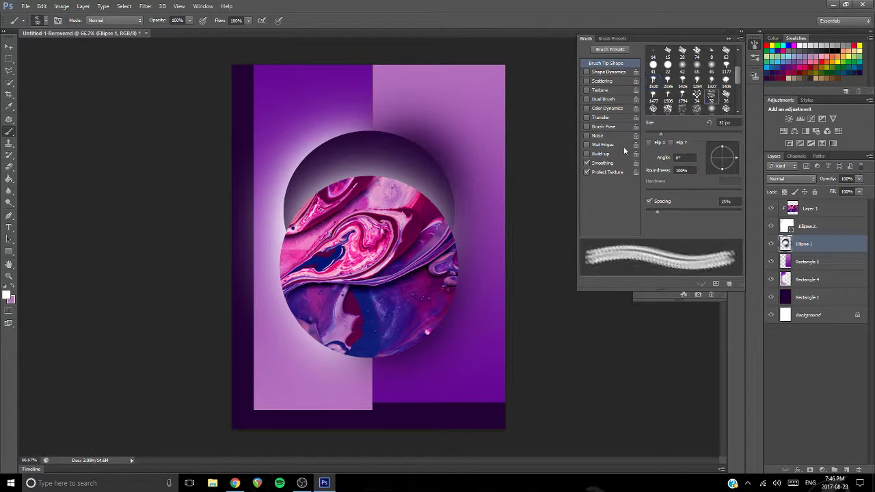
left_click_drag(660, 133, 723, 134)
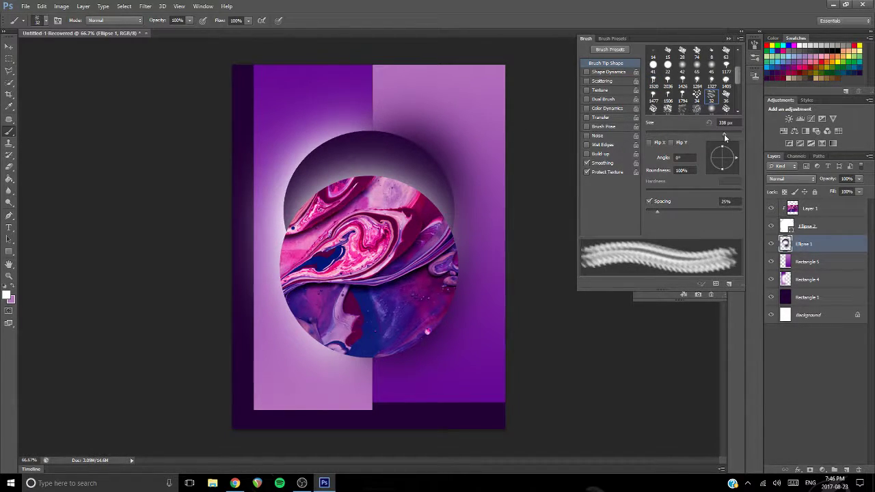
left_click(418, 135)
key("ctrl+z")
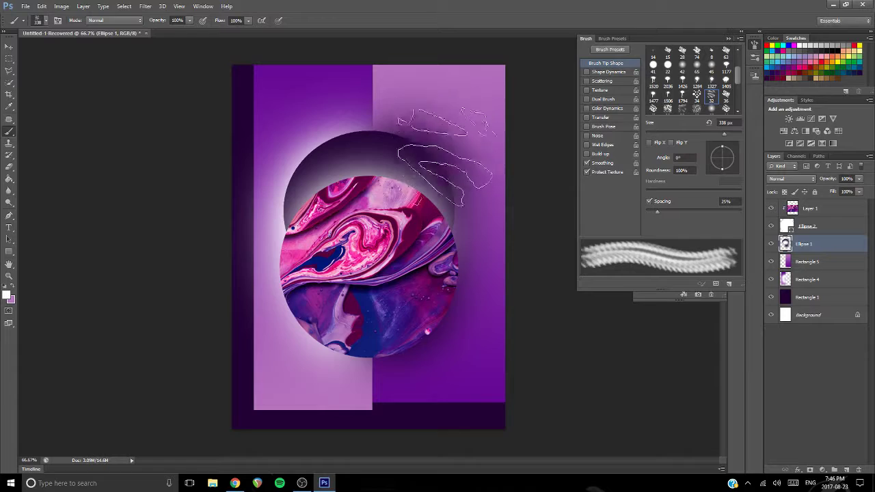
- Stamp a soft white streak texture on the Rectangle 5 layer above the dark circle's upper right edge, redoing it until well placed
left_click(808, 262)
left_click(458, 144)
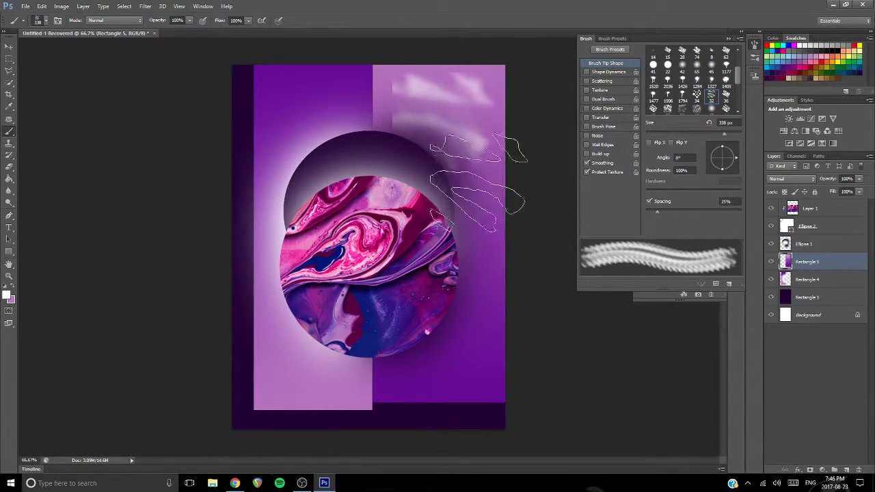
key("ctrl+z")
left_click(438, 145)
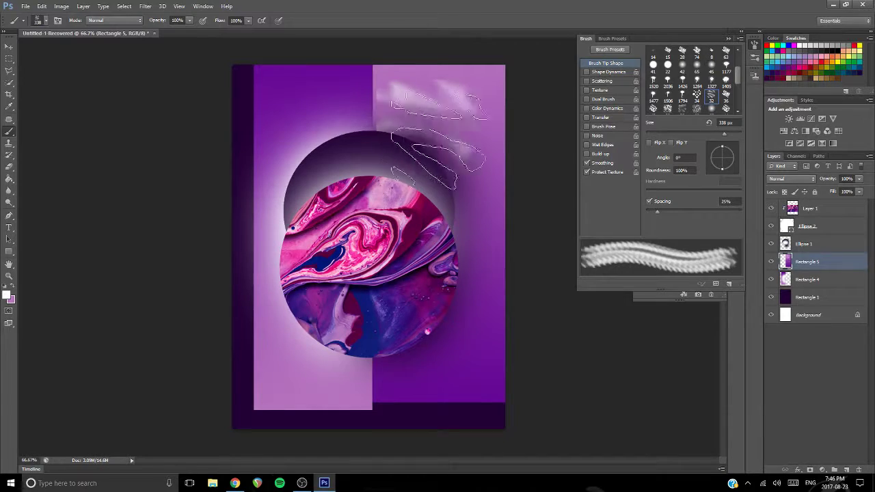
key("ctrl+z")
left_click(422, 137)
key("ctrl+z")
left_click(422, 135)
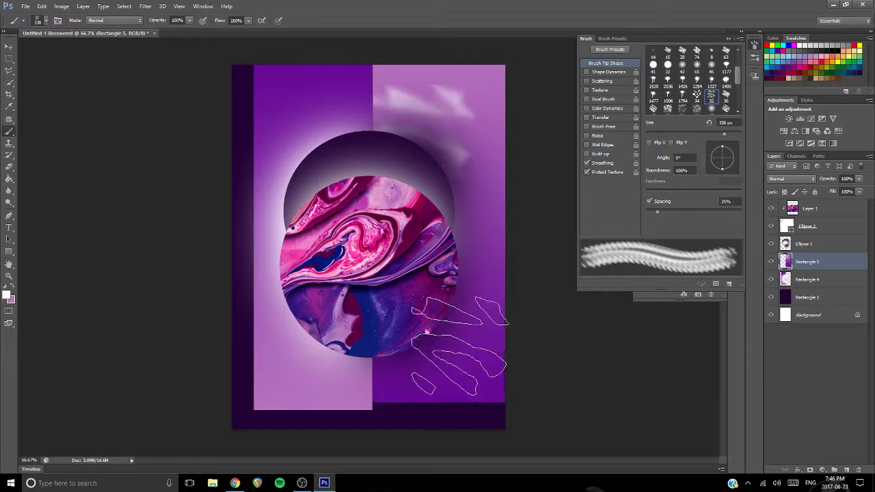
- Try white streak stamps below the marbled circle's lower right edge on the Rectangle 5 layer, undoing each one
left_click(428, 355)
key("ctrl+z")
left_click(429, 354)
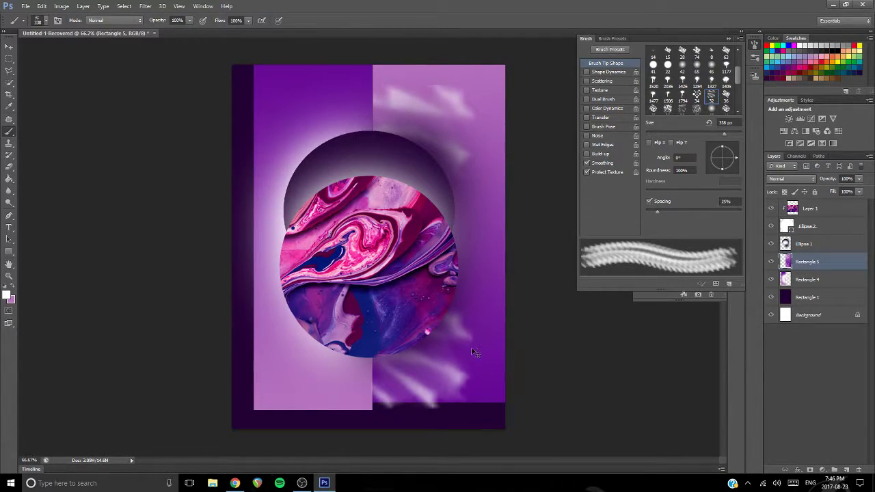
key("ctrl+z")
left_click(429, 355)
key("ctrl+z")
left_click(428, 355)
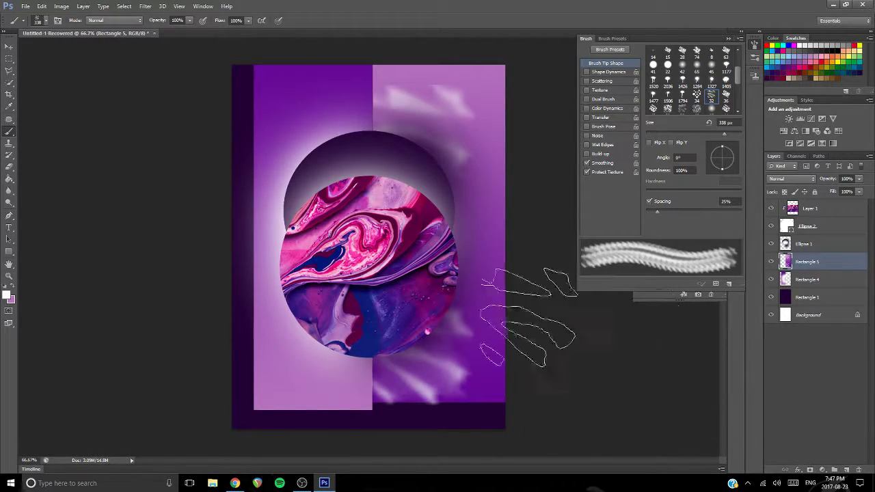
key("ctrl+z")
left_click(424, 351)
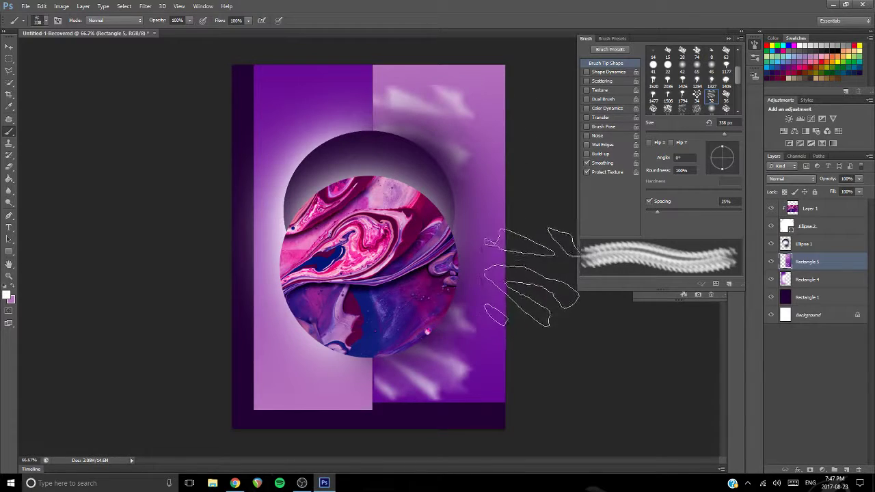
key("ctrl+z")
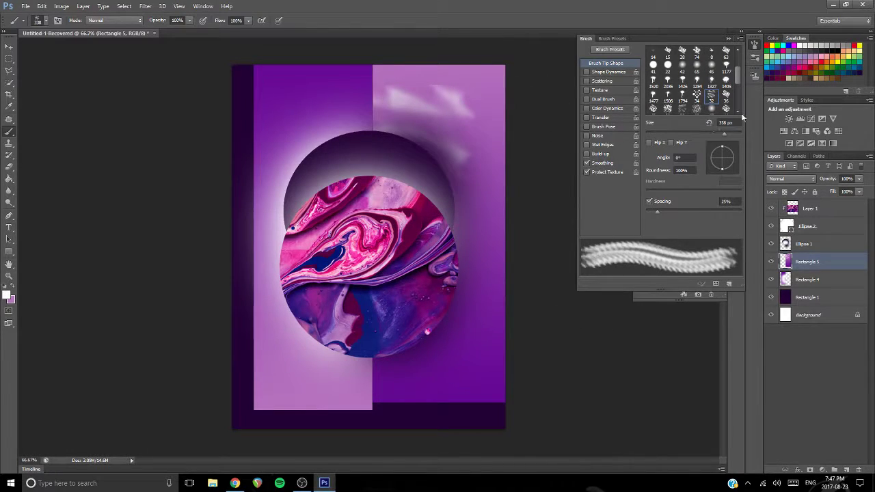
- Try a stamp with the 1405 splatter drip brush tip over the circles on the Rectangle 5 layer and undo it
scroll(705, 101, "down", 1)
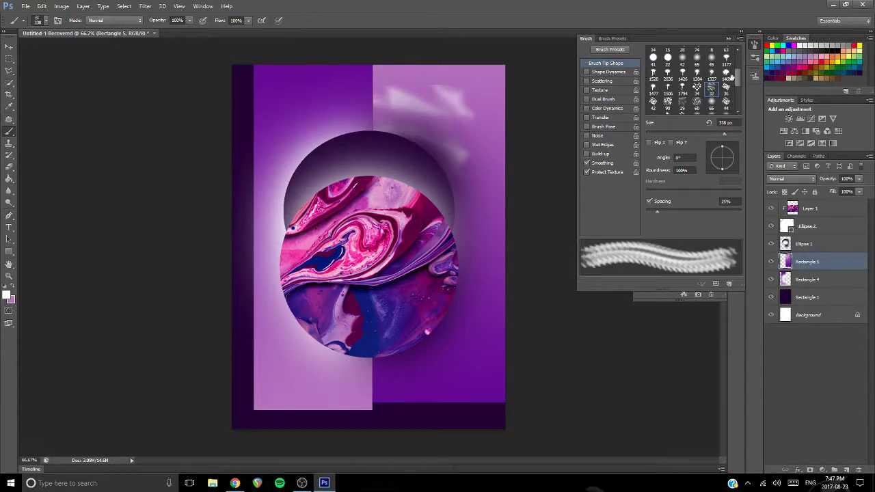
left_click(726, 73)
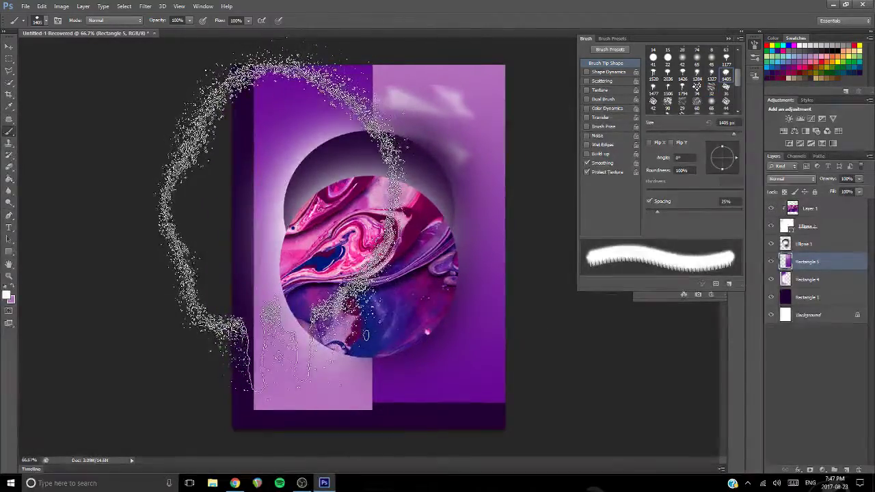
left_click(290, 223)
key("ctrl+z")
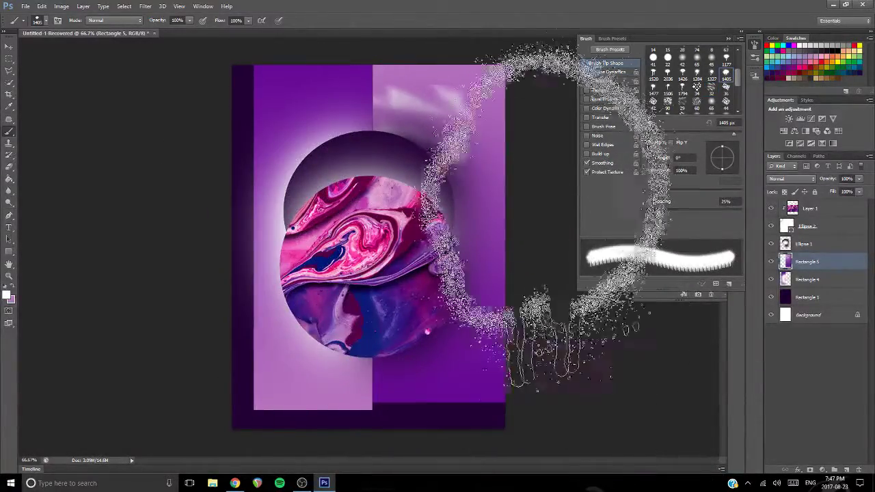
- Choose the 80 px airbrush spatter tip, try white strokes on the Rectangle 5 layer, enlarge it to 205 px and undo the strokes
scroll(729, 99, "down", 2)
scroll(725, 103, "down", 2)
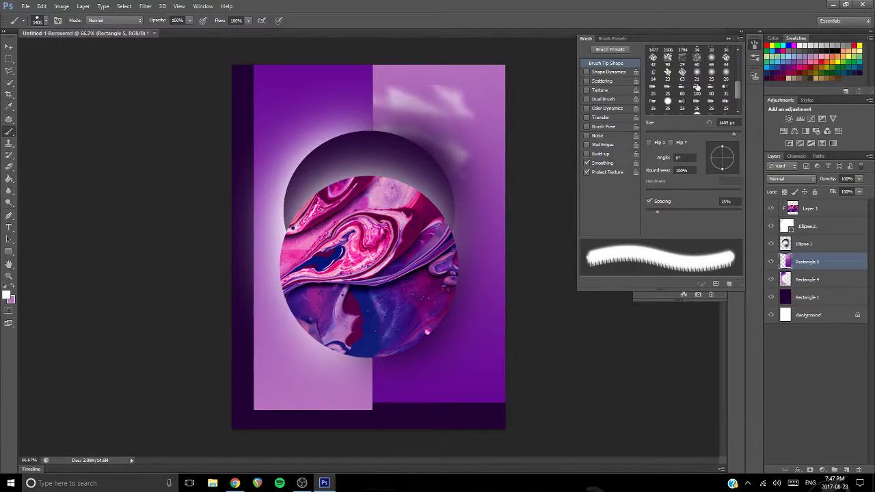
left_click(682, 87)
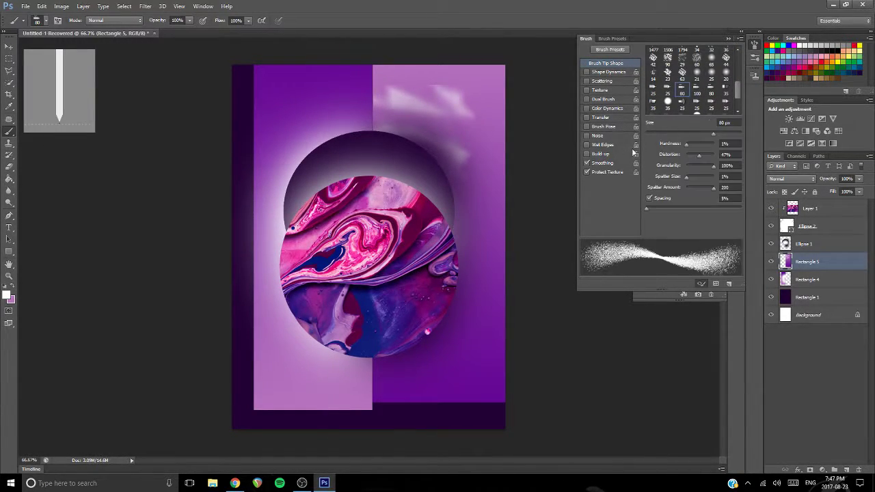
mouse_move(335, 122)
left_mouse_down()
mouse_move(251, 94)
mouse_move(183, 287)
left_mouse_up()
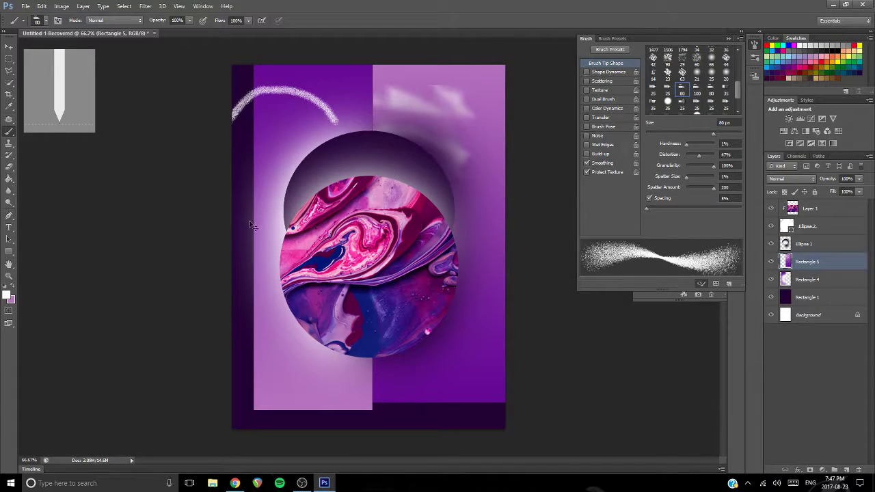
key("ctrl+z")
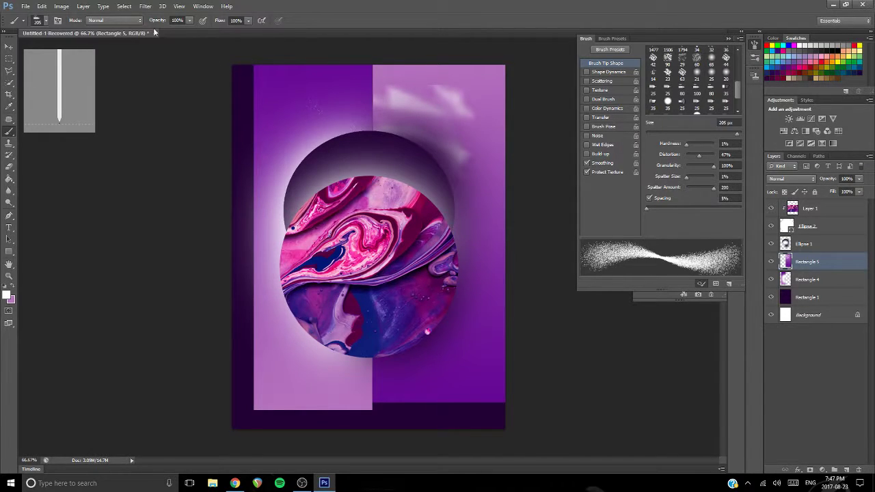
left_click(41, 9)
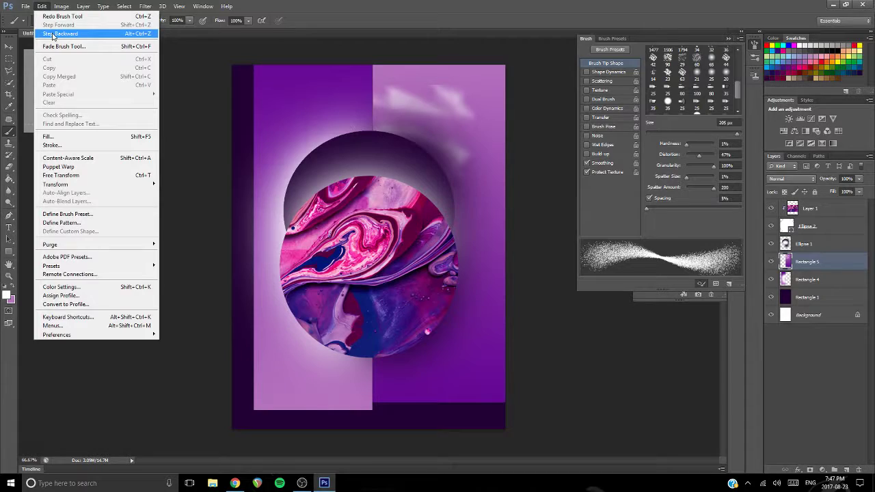
left_click(65, 34)
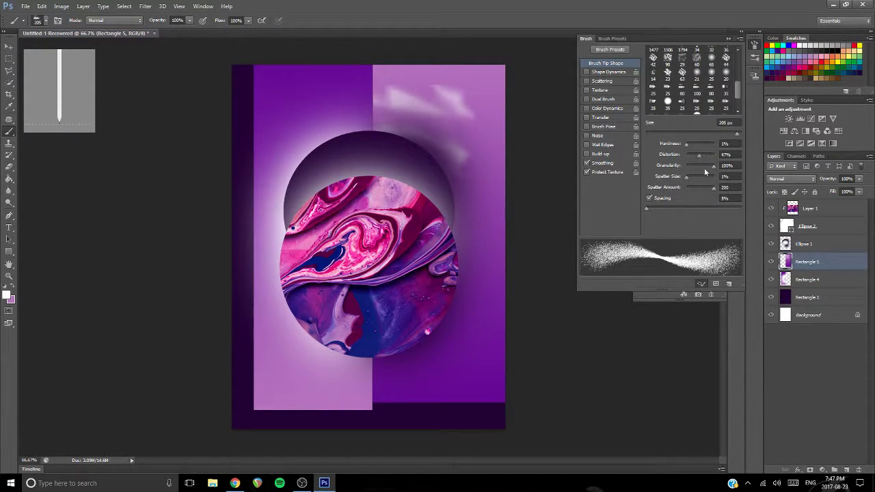
- Set the spatter size to 79% and stamp small glowing white dots around the circles on the Rectangle 5 layer
left_click_drag(690, 176, 708, 177)
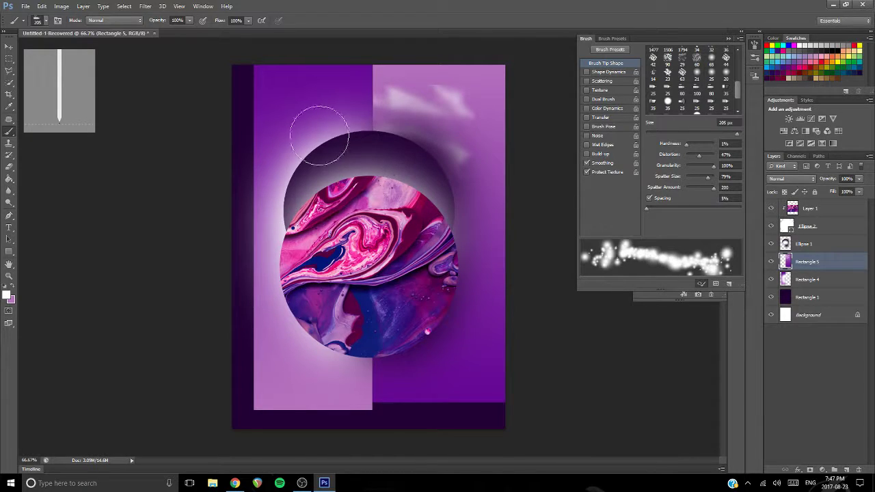
mouse_move(303, 123)
left_mouse_down()
mouse_move(259, 173)
mouse_move(269, 233)
left_mouse_up()
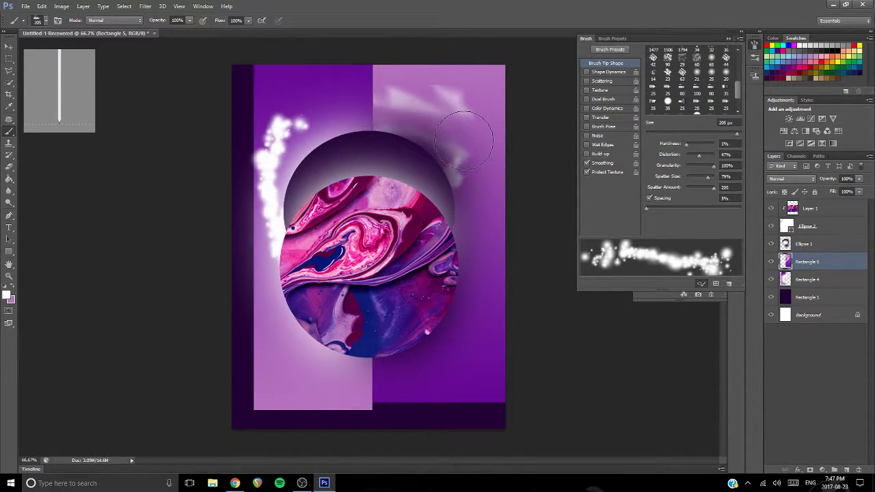
key("ctrl+z")
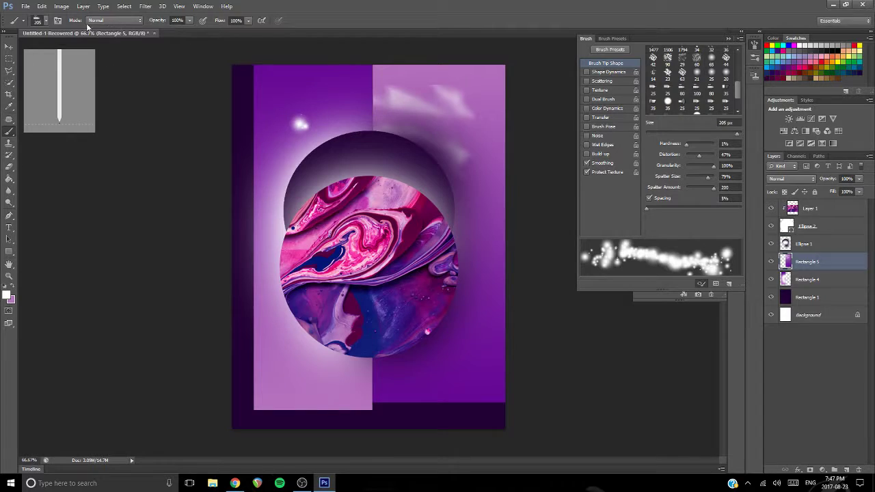
left_click(279, 358)
left_click(496, 353)
left_click(343, 69)
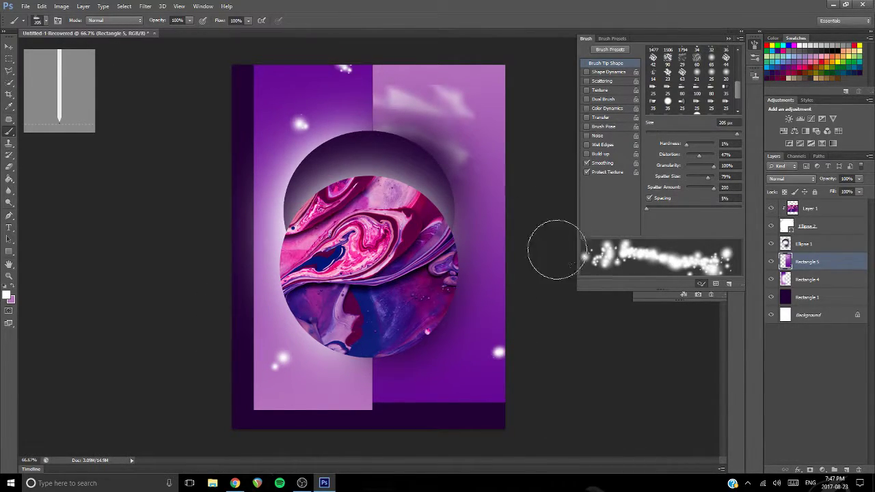
left_click(477, 124)
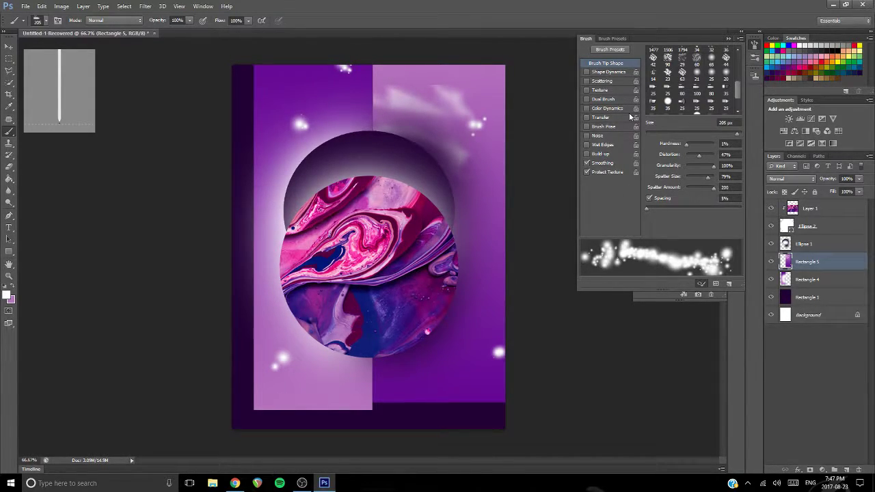
- Stamp more glowing white dots on the dark border beside the marbled circle and on the lower edge of the right rectangle
left_click(245, 169)
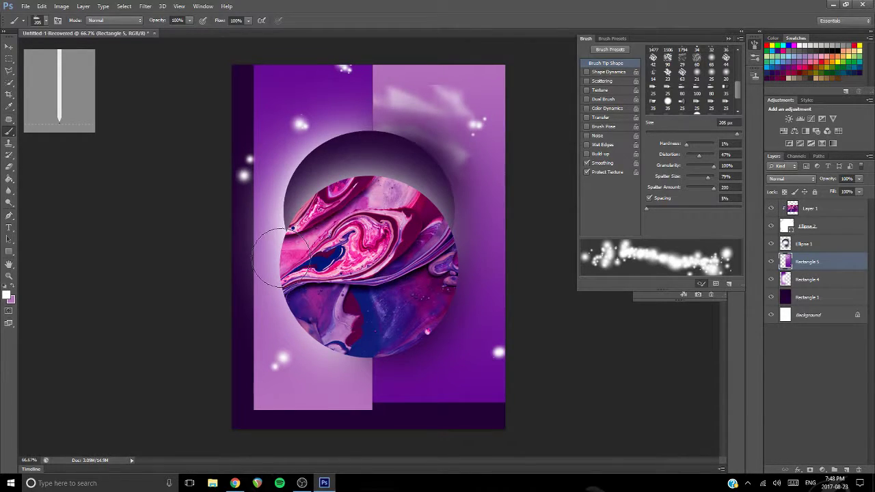
key("ctrl+z")
left_click(244, 257)
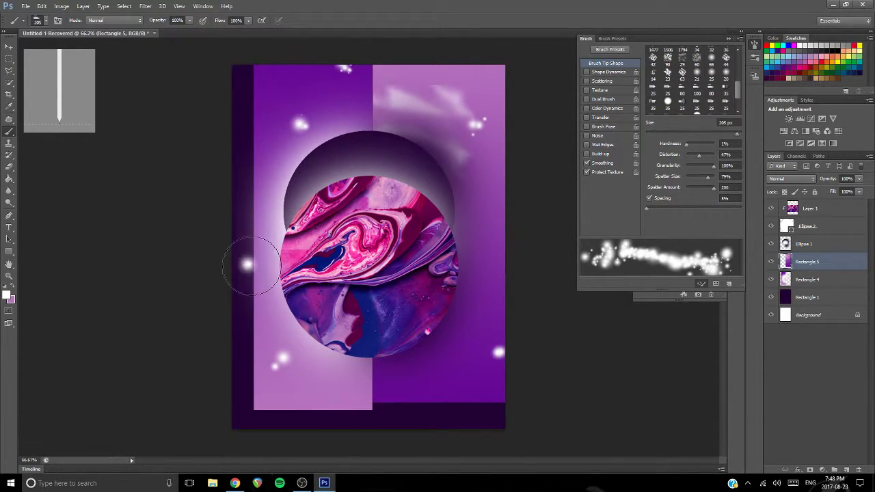
left_click(418, 402)
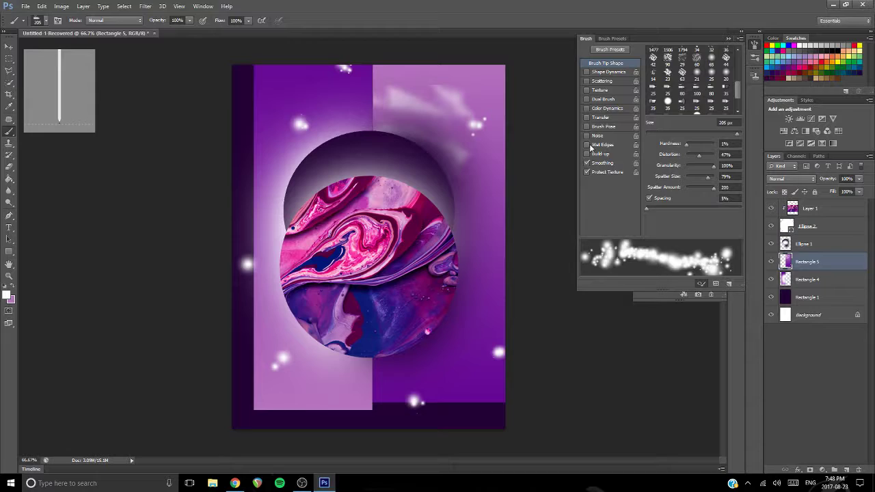
- Try thin curved white strokes around the circles on the Rectangle 5 layer with the 5 px soft round brush tip
scroll(692, 89, "up", 5)
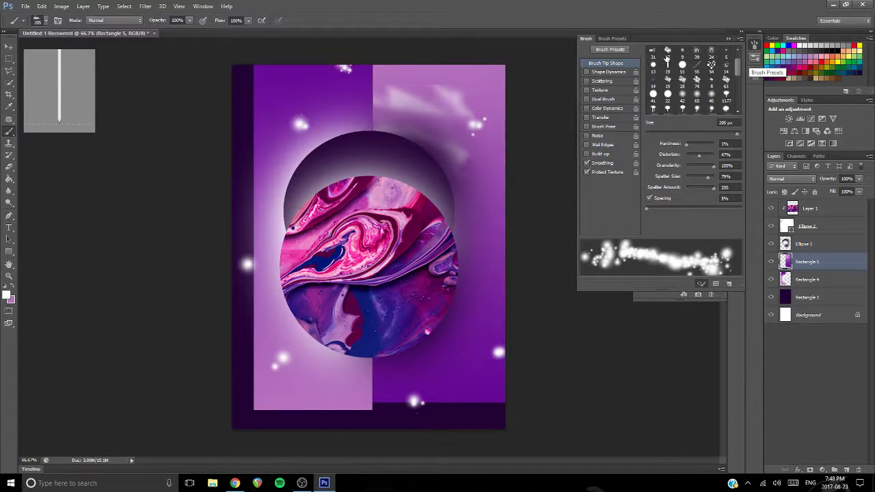
left_click(726, 66)
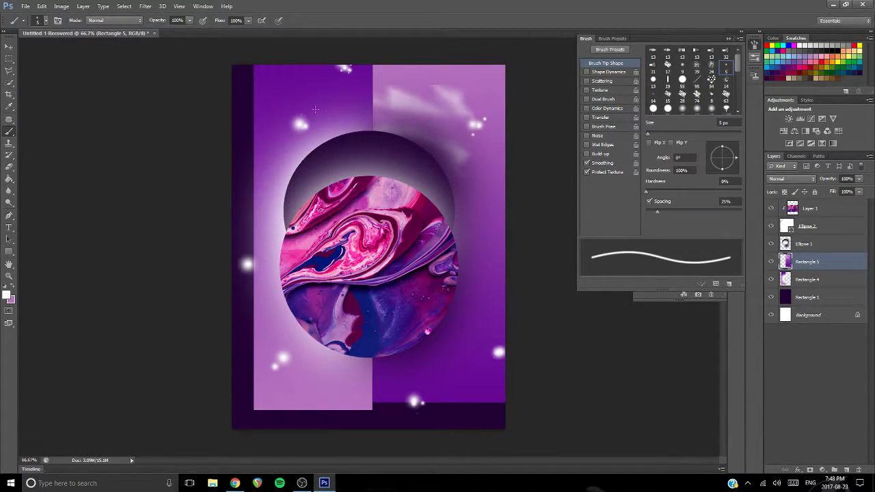
left_click_drag(373, 92, 233, 129)
key("ctrl+z")
key("ctrl+z")
left_click_drag(301, 87, 285, 117)
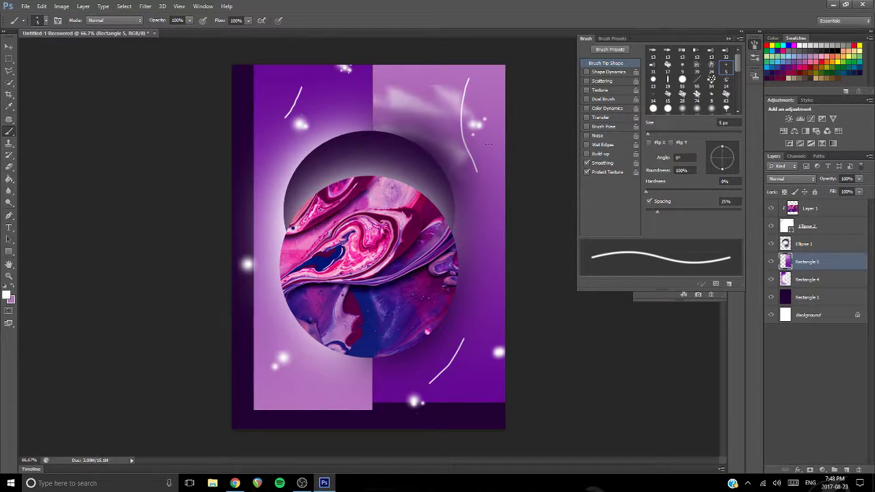
- Step back through the history to remove the thin curved white strokes around the circles
left_click(48, 6)
left_click(62, 29)
left_click(43, 7)
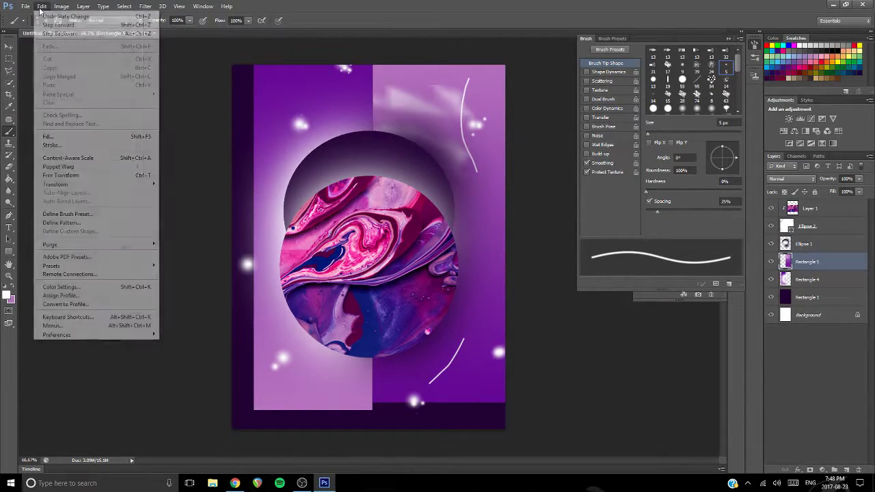
left_click(62, 29)
left_click(42, 7)
left_click(61, 28)
left_click(42, 7)
left_click(62, 29)
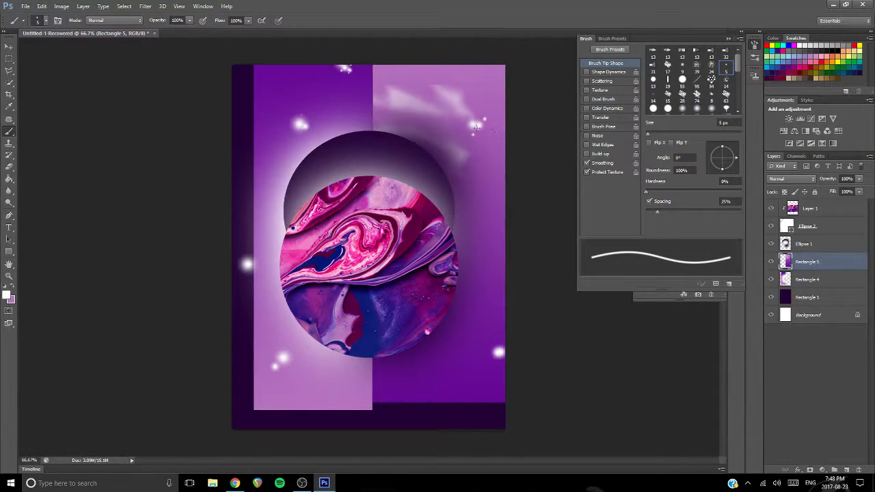
- Step further back through the history to remove all glowing dots and white streaks around the circles
left_click(37, 7)
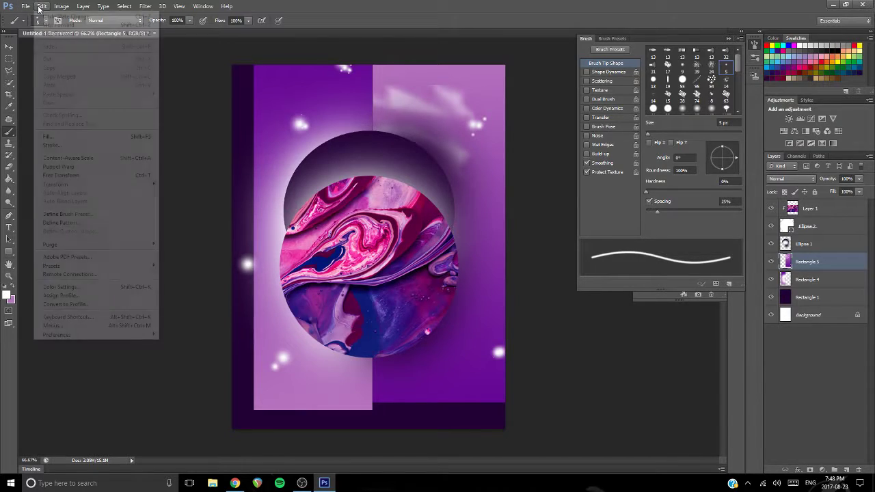
left_click(50, 34)
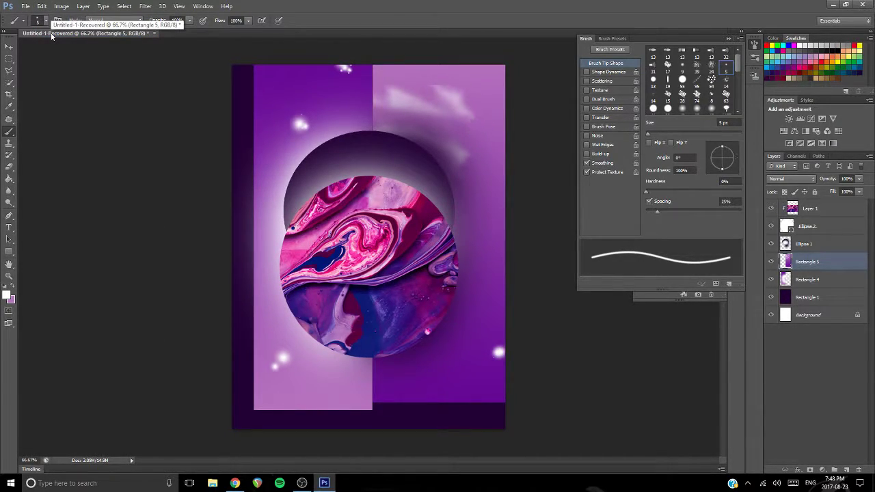
key("ctrl+alt+z")
key("ctrl+alt+z")
key("ctrl+alt+z")
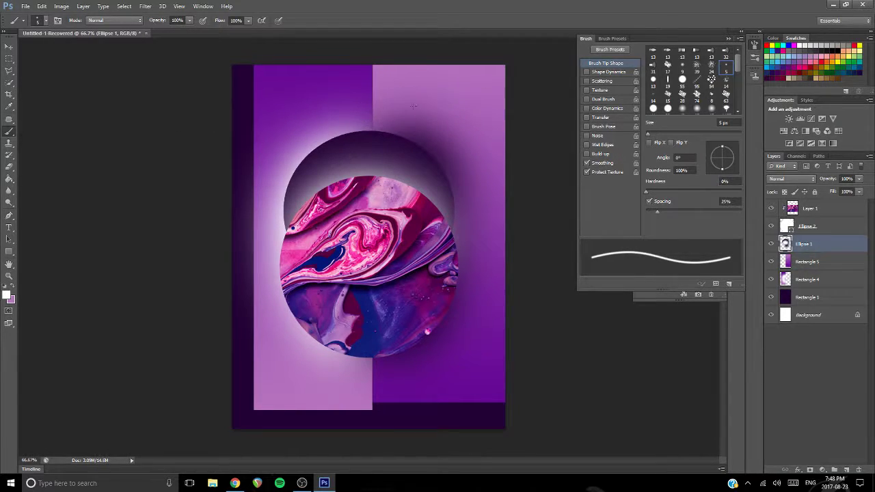
- Choose the 8 px brush tip and draw a short slanted white stroke above the circles' upper right on the Ellipse 1 layer
scroll(721, 81, "down", 1)
left_click(712, 87)
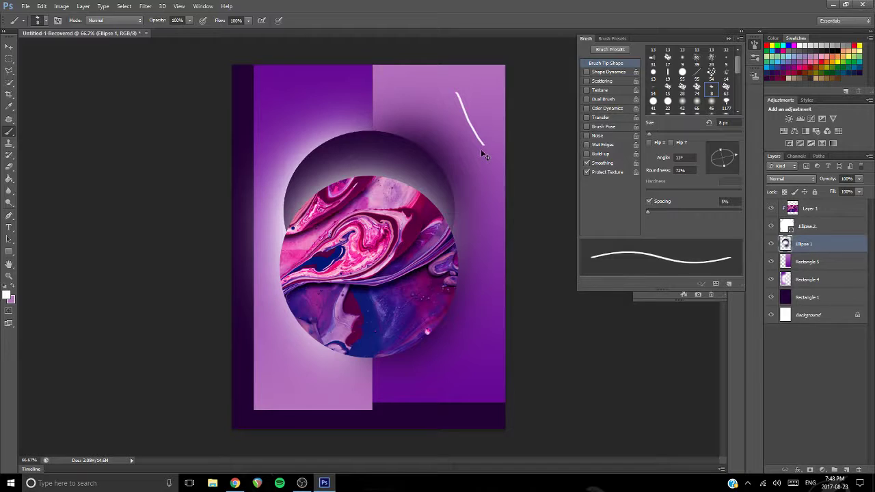
- Try the 17 px splatter brush tip at 165 px with white test marks on the poster's upper-right panel, and undo them
left_click(696, 87)
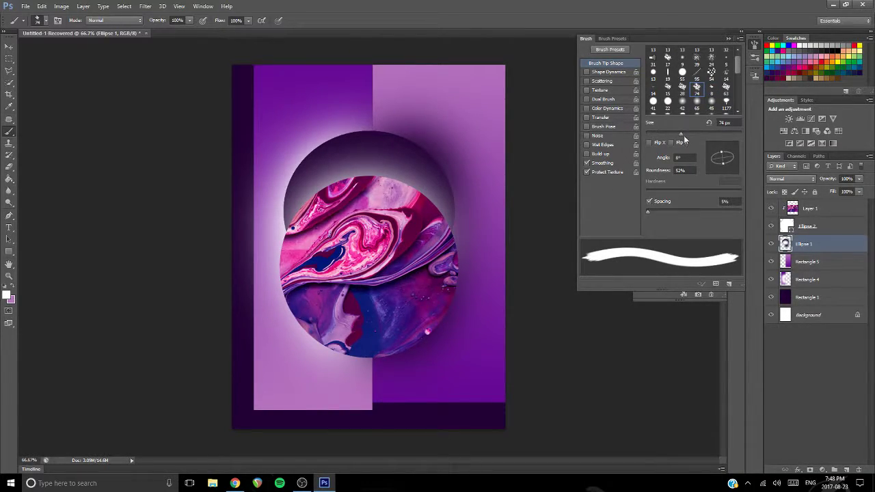
scroll(681, 80, "up", 1)
left_click(668, 67)
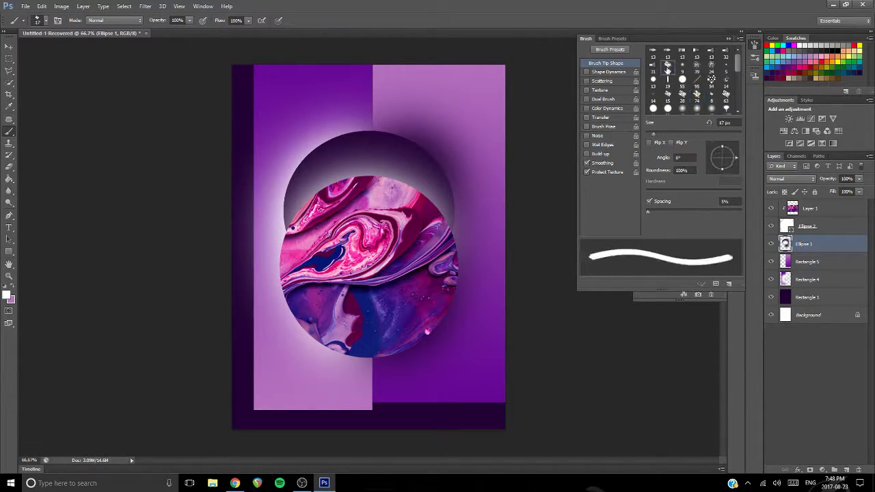
left_click_drag(653, 132, 669, 131)
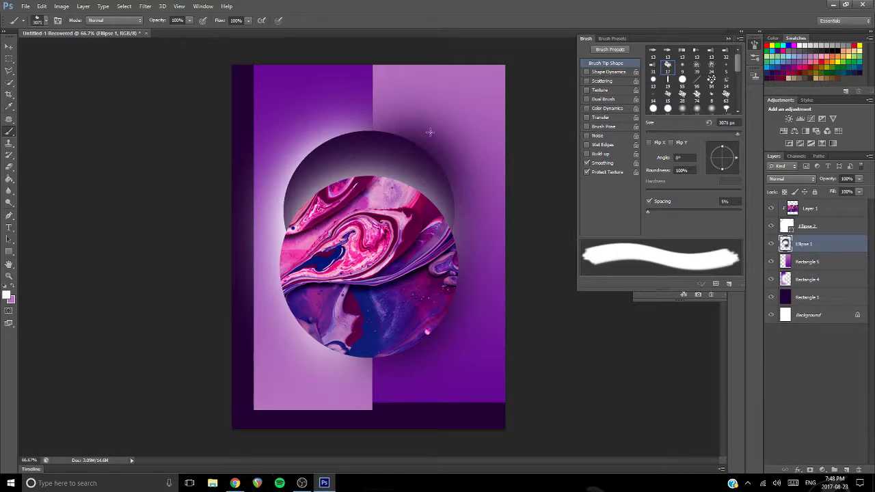
left_click_drag(431, 92, 479, 136)
key("ctrl+z")
left_click(472, 117)
left_click(472, 117)
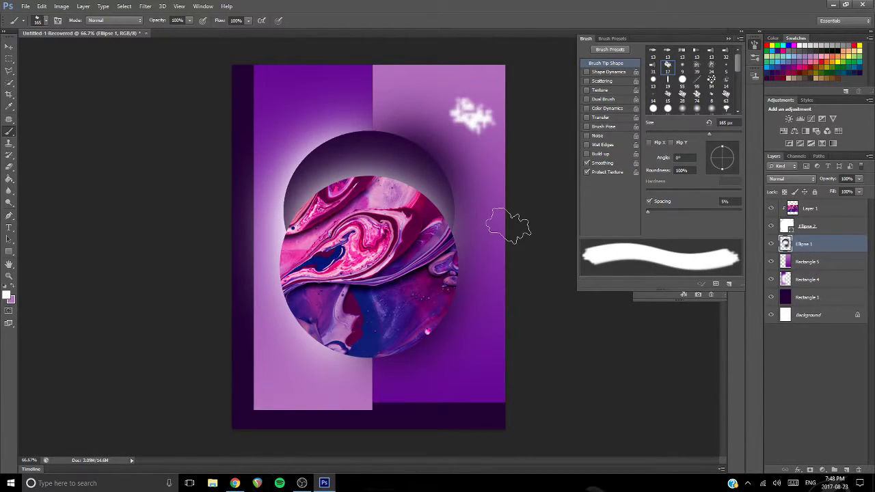
key("ctrl+z")
- Try the 34 px dotted brush tip at 197 px with a white stamp on the upper-right panel, and undo it
scroll(689, 79, "down", 3)
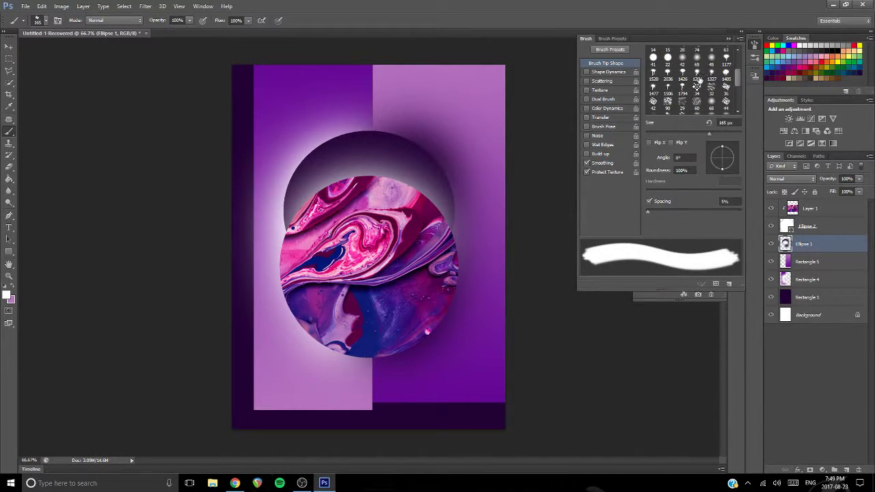
scroll(697, 80, "down", 1)
left_click(697, 66)
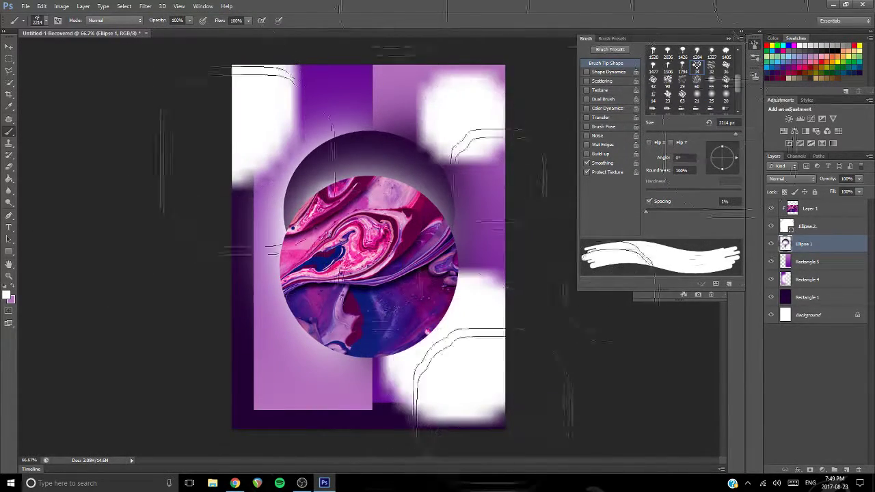
left_click(716, 133)
left_click(450, 118)
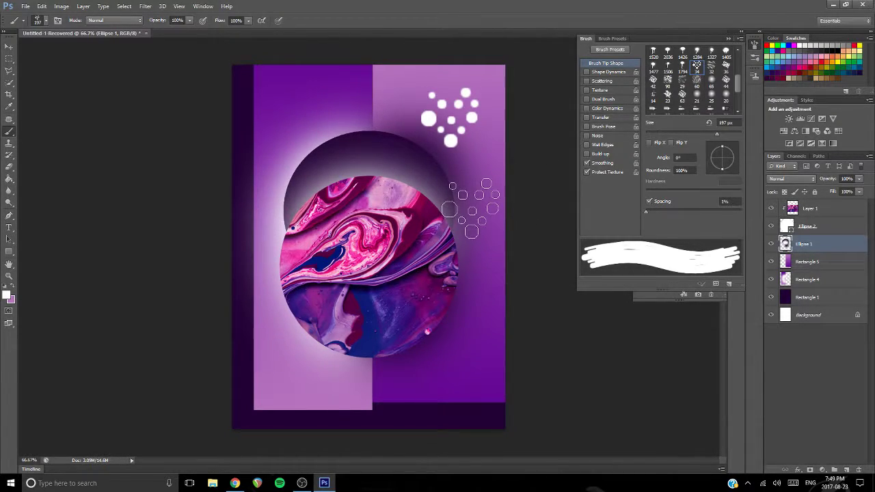
key("ctrl+z")
- Try the 14 px textured brush tip with a white stamp, undo it, and set the brush size to 138 px
left_click(652, 98)
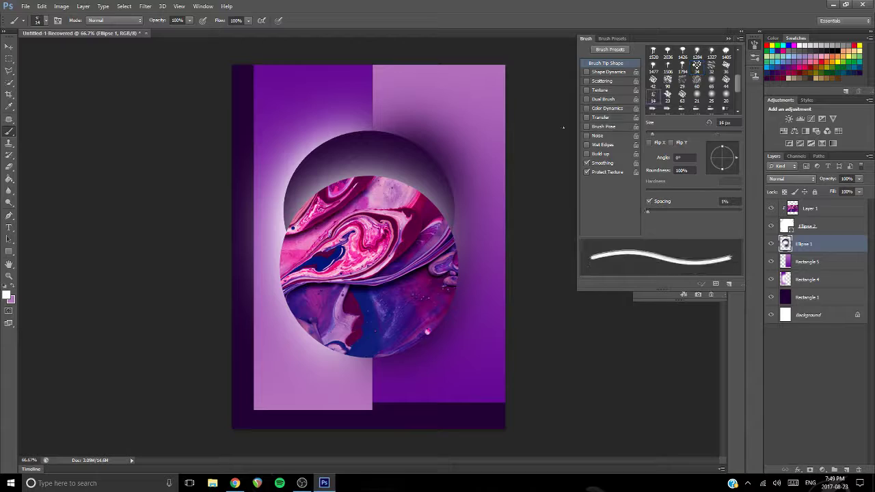
left_click_drag(679, 133, 690, 133)
left_click(450, 112)
key("ctrl+z")
left_click_drag(690, 133, 703, 134)
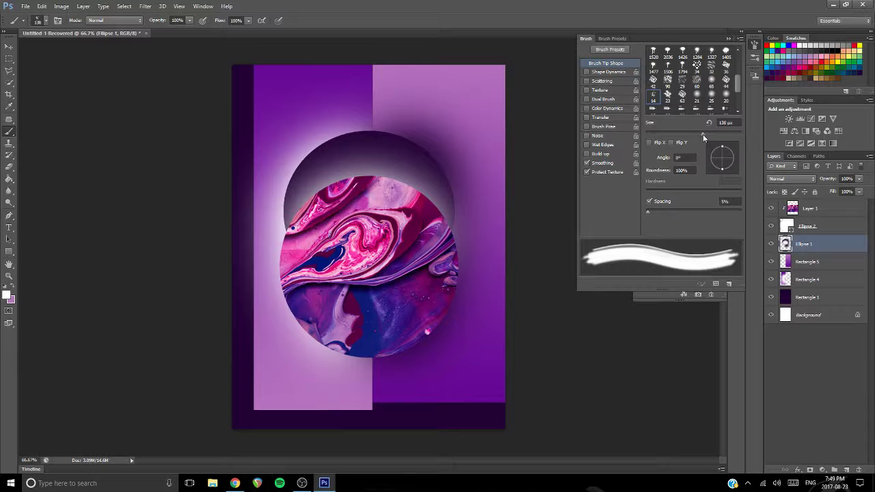
- Set the foreground color to black (000000)
left_click(773, 38)
left_click(770, 52)
left_click(437, 183)
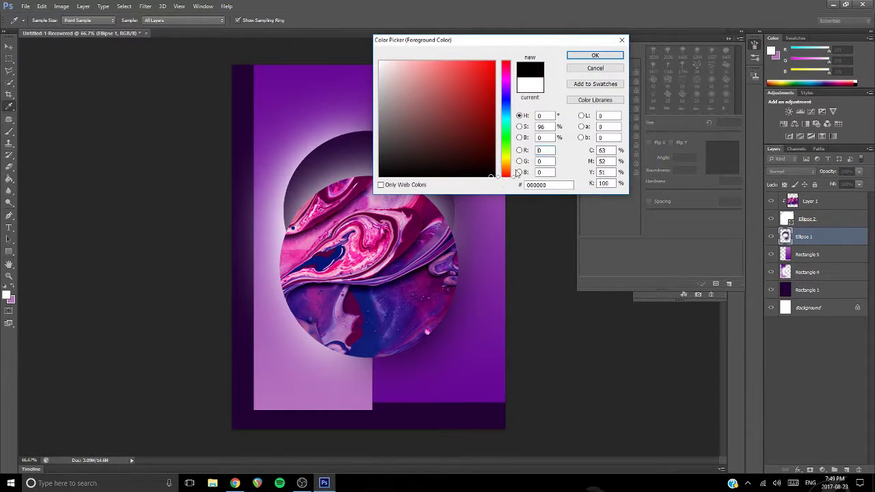
left_click(600, 55)
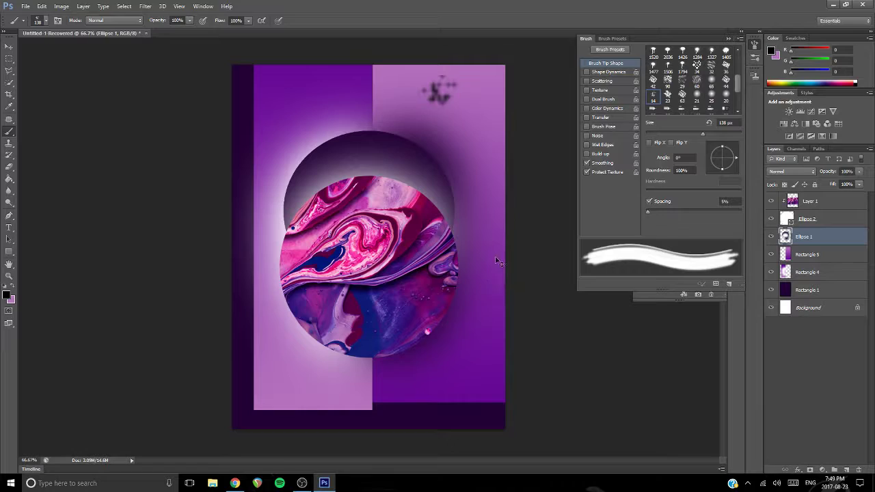
- Try black 138 px texture stamps beside the circle on the Ellipse 1 and Rectangle 5 layers, undo them, and reselect Ellipse 1
left_click(461, 167)
key("ctrl+z")
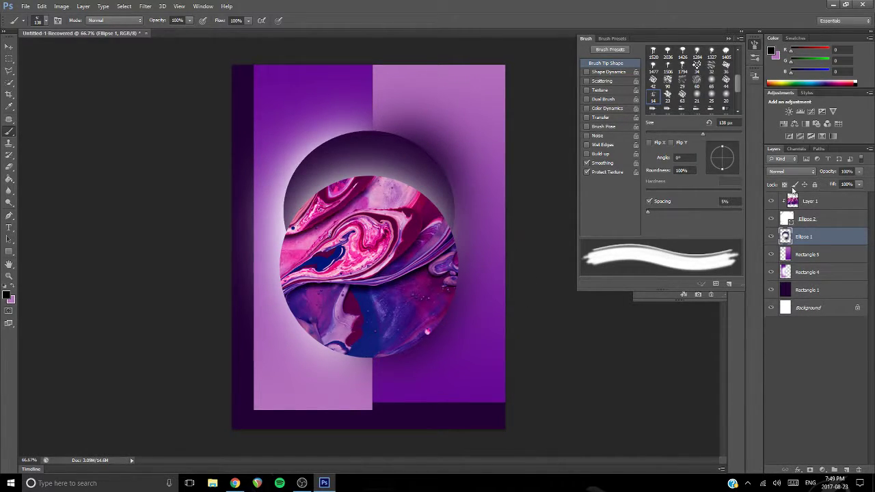
left_click(809, 255)
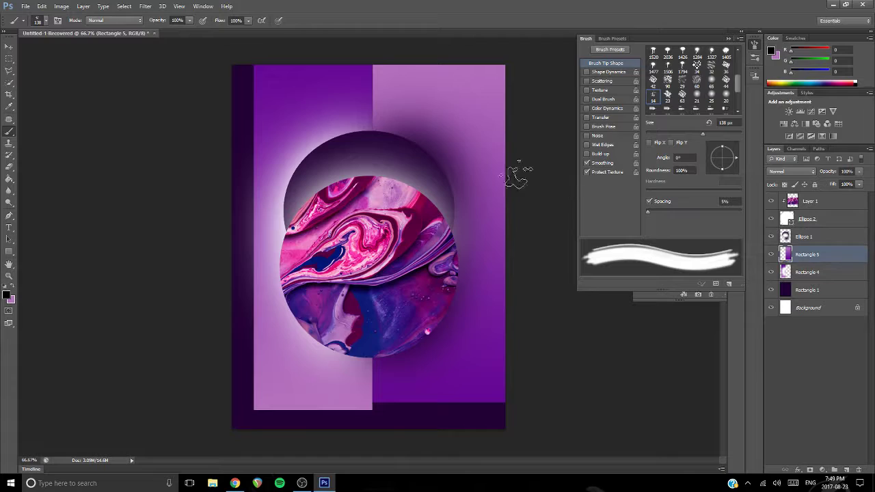
left_click(449, 164)
left_click(393, 125)
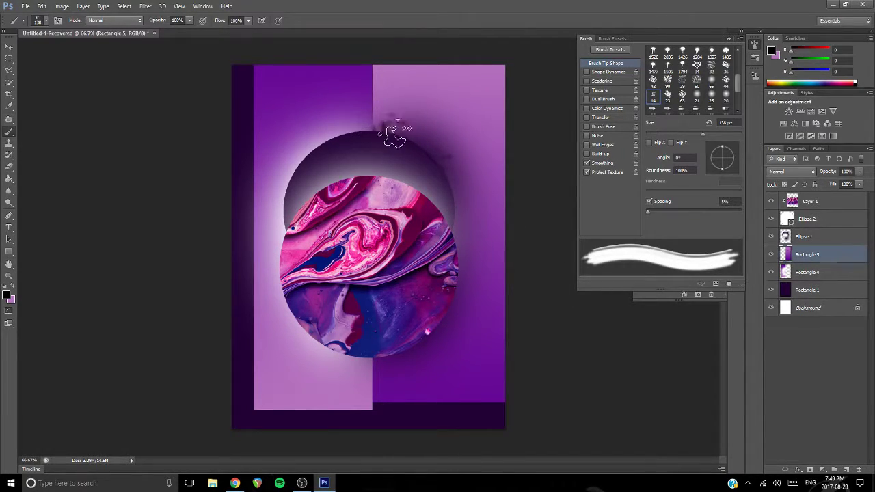
key("ctrl+z")
key("ctrl+z")
key("ctrl+z")
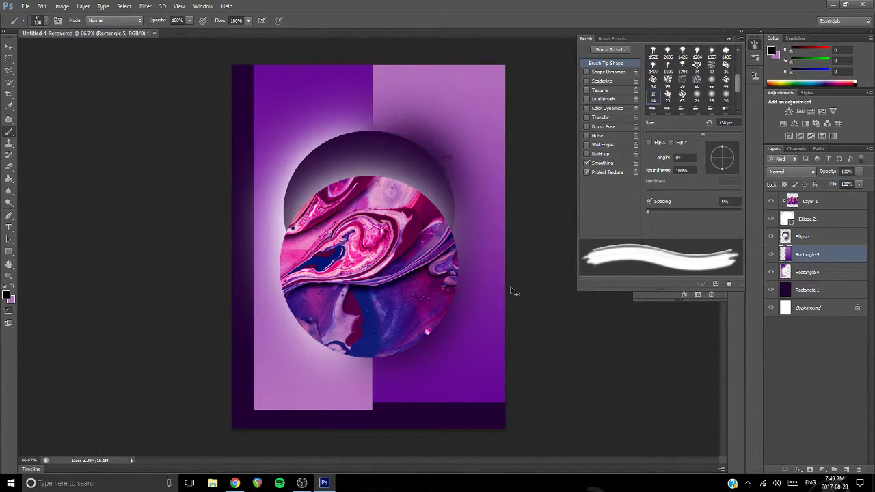
key("alt+bracketright")
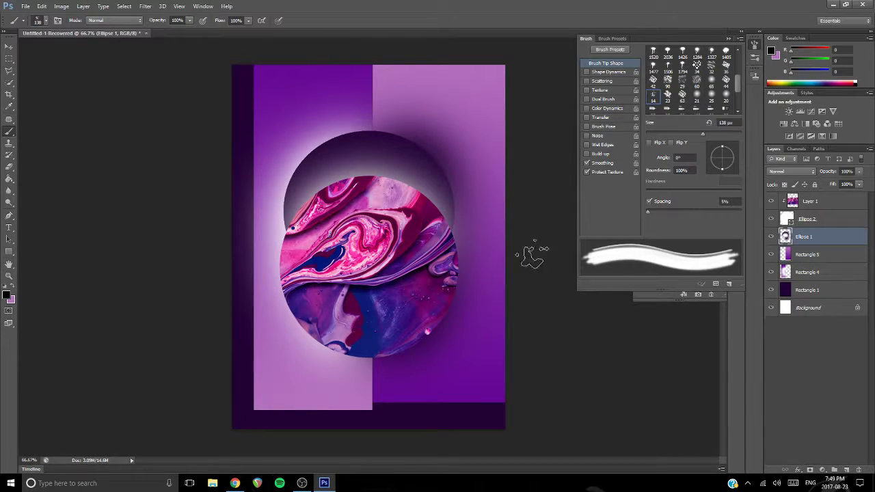
- Choose the soft 14 px brush tip with 1% spacing and enlarge it to 262 px
scroll(738, 90, "down", 3)
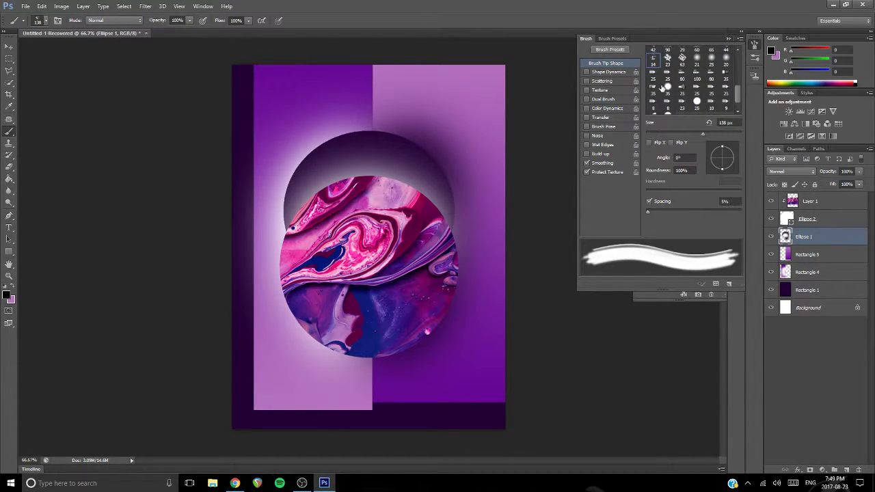
scroll(656, 88, "up", 3)
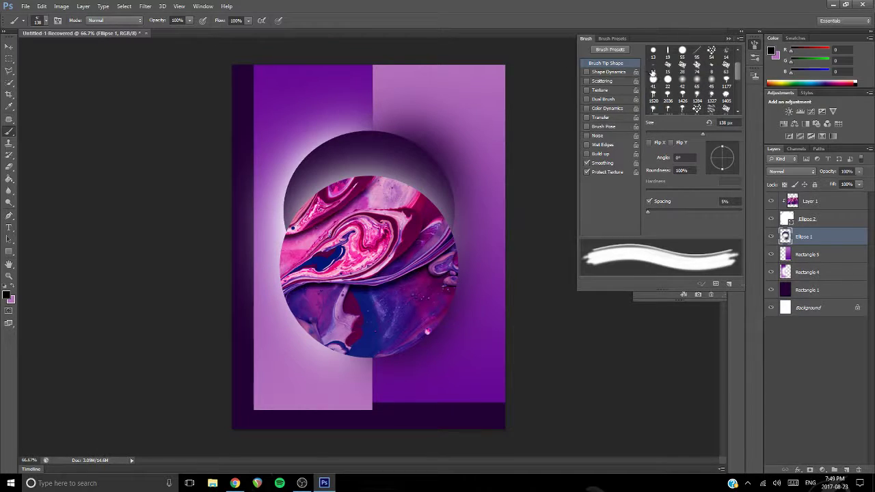
left_click(653, 67)
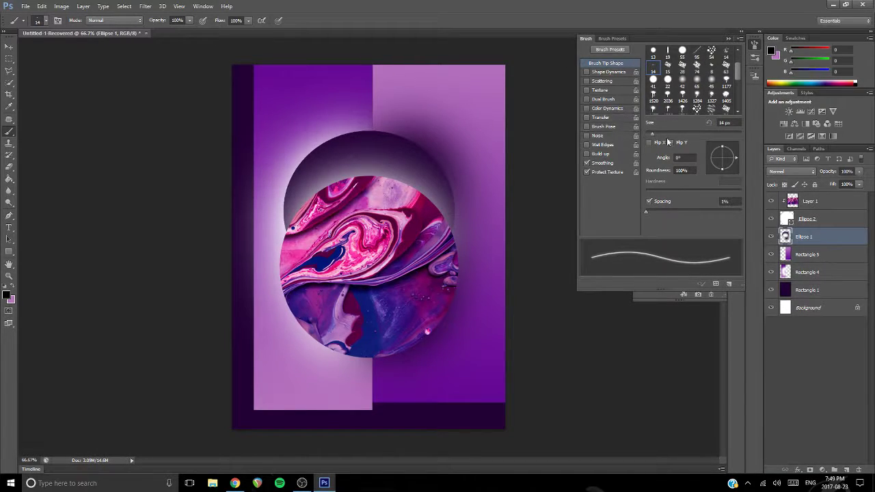
left_click_drag(652, 133, 721, 133)
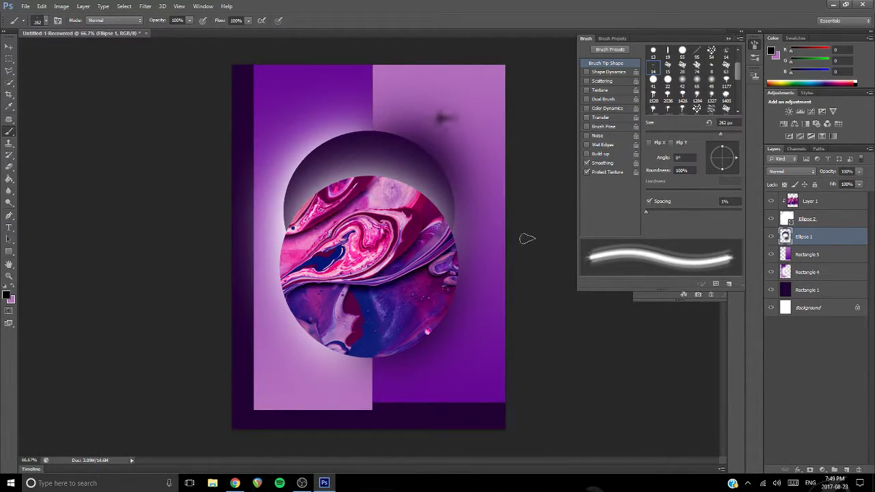
- Stamp scattered black marks around the circle and along the edges of the purple panels on the Ellipse 1 layer
left_click(480, 383)
key("ctrl+z")
left_click(487, 218)
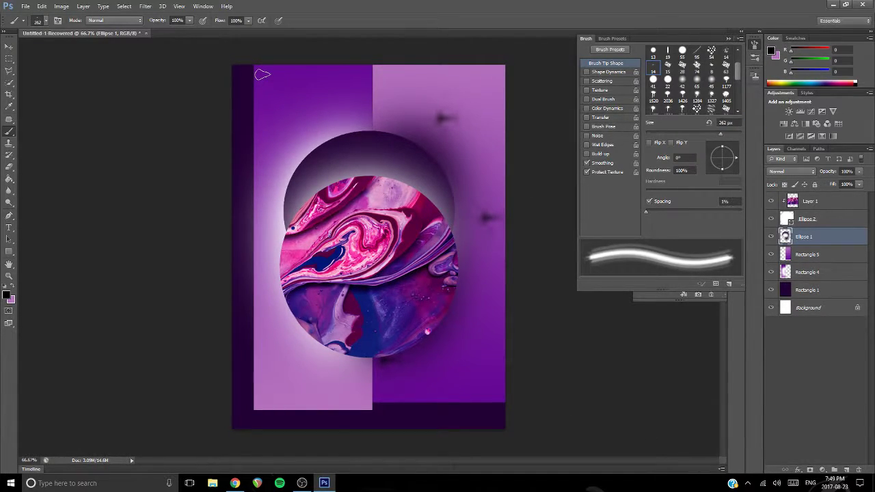
left_click(359, 401)
left_click(255, 371)
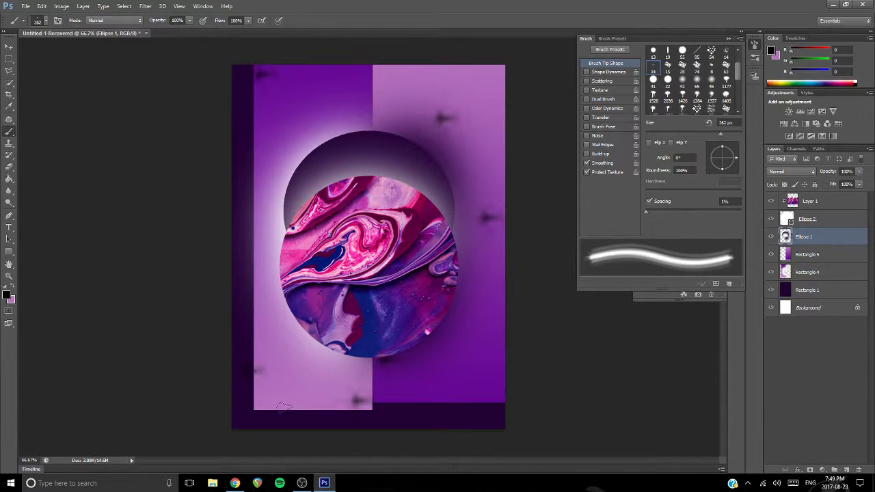
left_click(255, 169)
- Undo all the scattered black brush marks on the Ellipse 1 layer
key("ctrl+alt+z")
key("ctrl+alt+z")
key("ctrl+alt+z")
key("ctrl+alt+z")
key("ctrl+alt+z")
key("ctrl+alt+z")
key("ctrl+alt+z")
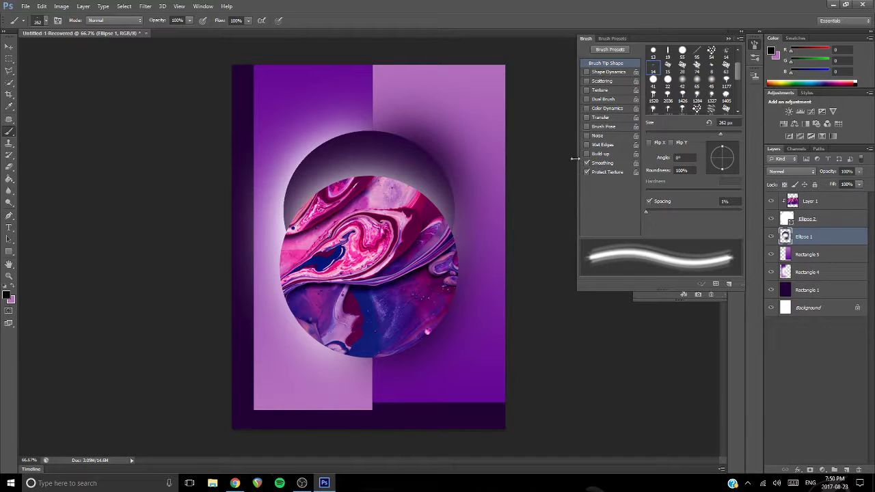
- Try the flat 19 px brush tip (90° angle, 20% roundness) with black strokes on the right panel, and undo them
scroll(677, 81, "up", 2)
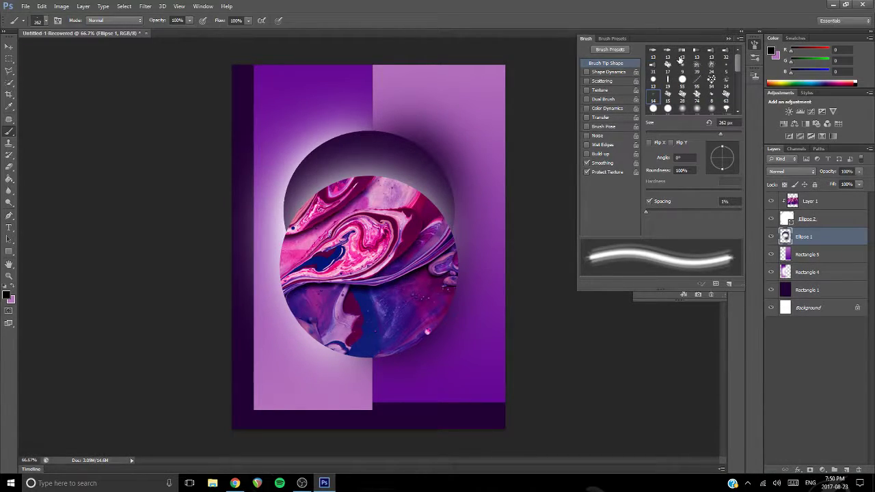
left_click(668, 80)
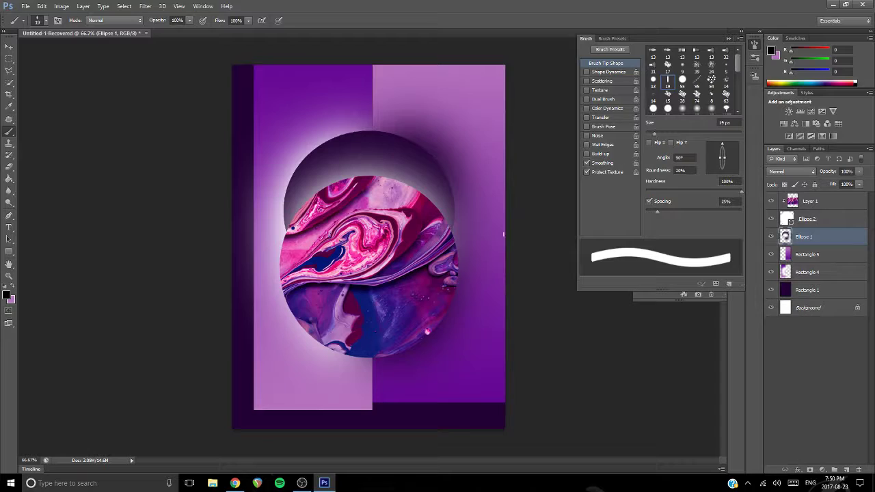
left_click_drag(451, 104, 490, 282)
key("ctrl+z")
left_click_drag(463, 101, 471, 116)
key("ctrl+z")
- Set the brush size to 7 px, try thin freehand strokes above and below the circle, and undo them
left_click_drag(654, 134, 649, 132)
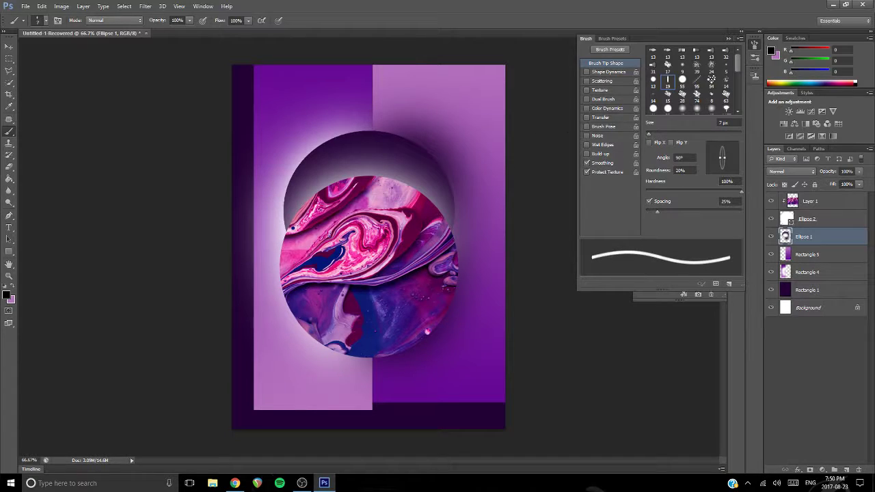
left_click_drag(423, 90, 488, 166)
key("ctrl+z")
left_click_drag(324, 361, 343, 396)
key("ctrl+z")
left_click_drag(411, 383, 367, 395)
key("ctrl+z")
key("ctrl+z")
left_click_drag(368, 374, 395, 409)
key("ctrl+z")
key("ctrl+z")
key("ctrl+z")
- Try more thin black strokes beside the circle and across the lower panels, and undo them all
left_click_drag(428, 93, 443, 131)
left_click_drag(267, 177, 256, 212)
mouse_move(372, 373)
left_mouse_down()
mouse_move(352, 387)
mouse_move(489, 374)
left_mouse_up()
key("ctrl+z")
key("ctrl+z")
left_click_drag(403, 360, 355, 395)
key("ctrl+z")
key("ctrl+z")
key("ctrl+z")
- Activate the Type tool and set its font to AR BLANCA
left_click(8, 228)
key("t")
left_click(68, 20)
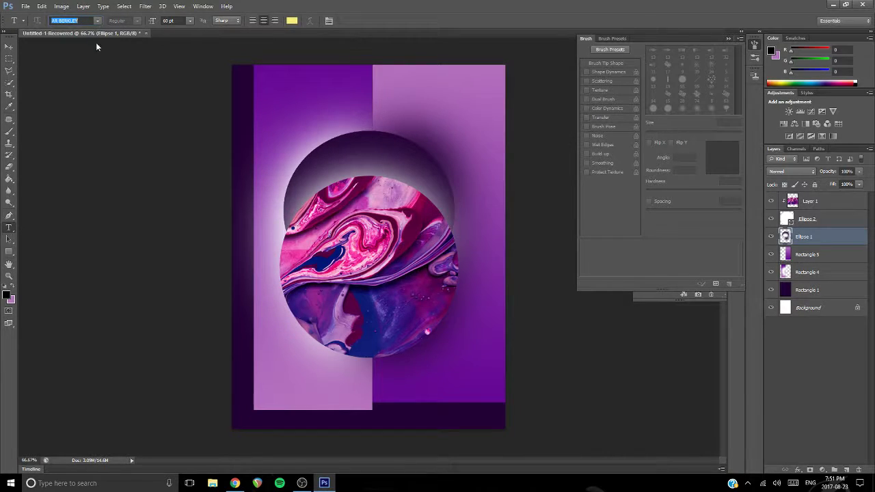
left_click(96, 21)
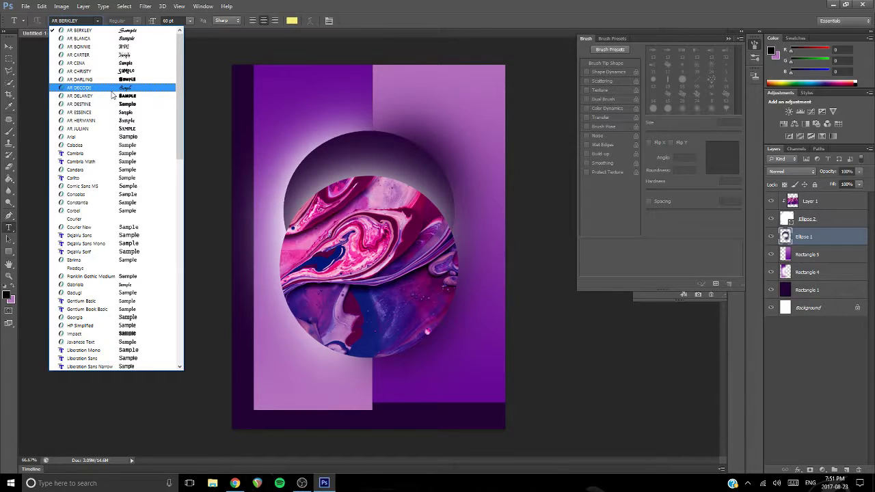
scroll(113, 93, "down", 9)
scroll(134, 194, "down", 11)
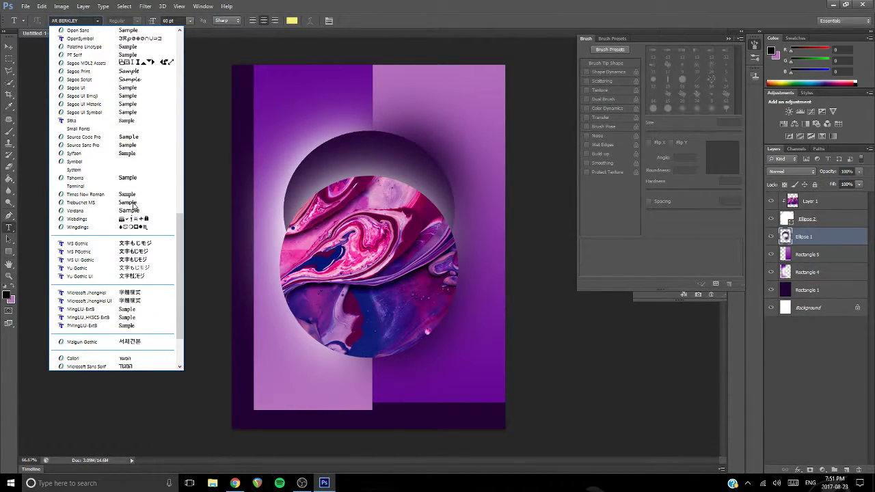
scroll(128, 260, "up", 8)
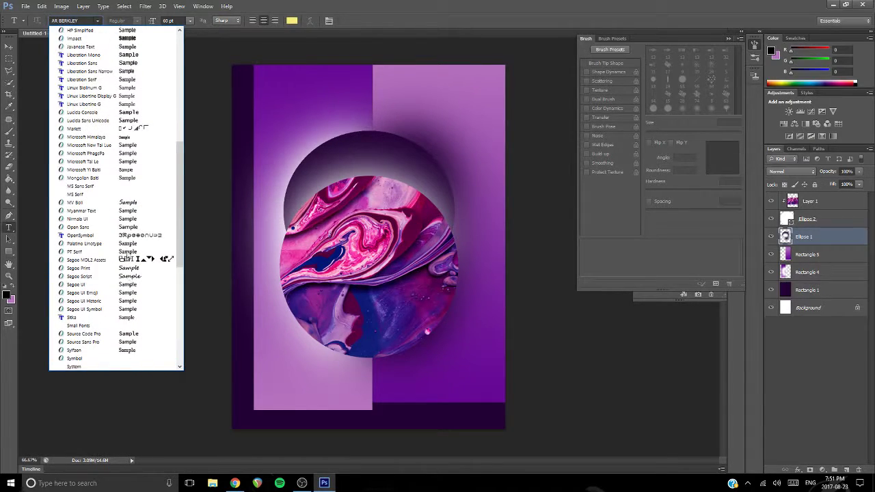
scroll(128, 122, "up", 7)
scroll(129, 121, "up", 5)
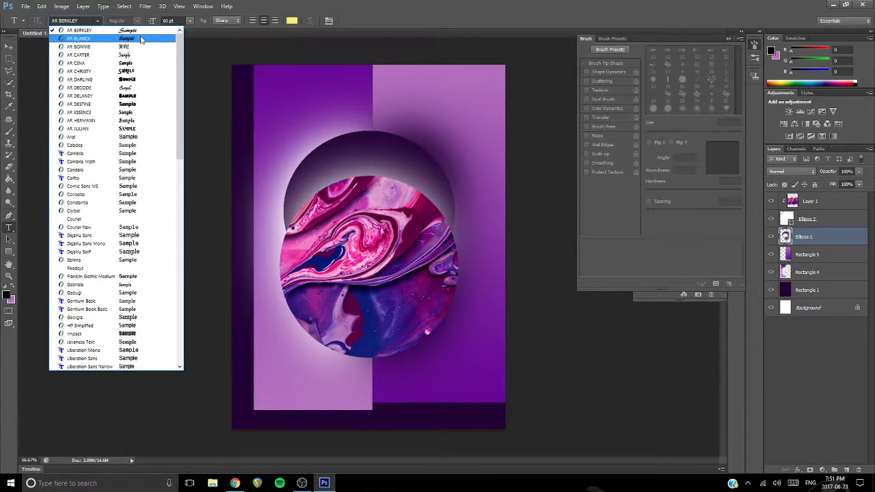
left_click(141, 39)
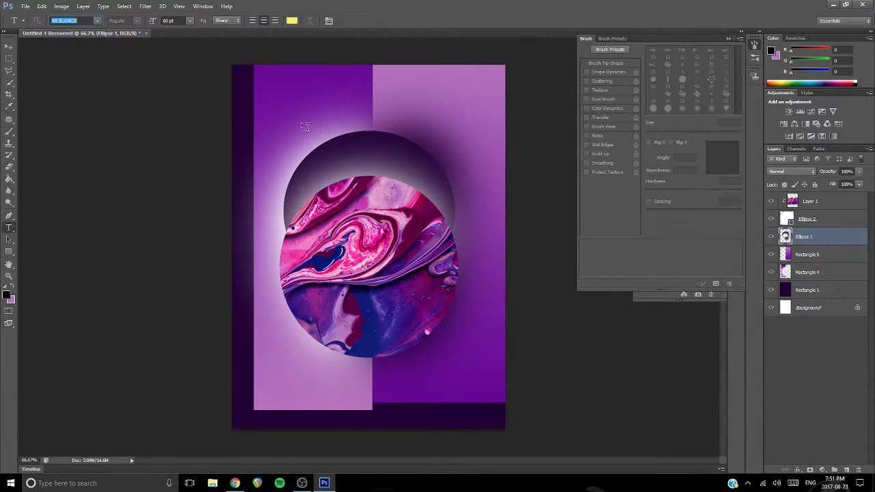
- Add the text PERFECT LINES above the circle on the upper-left purple panel
left_click(294, 113)
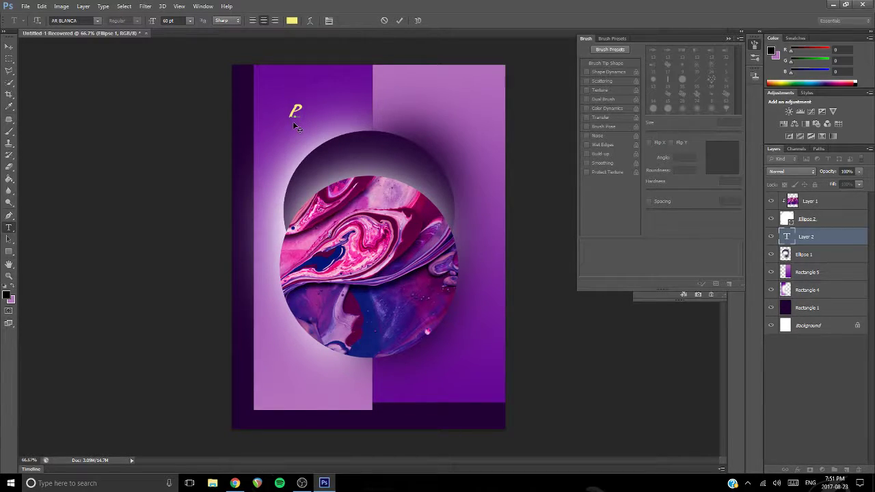
type("FECT K")
key("BackSpace")
type("LINES")
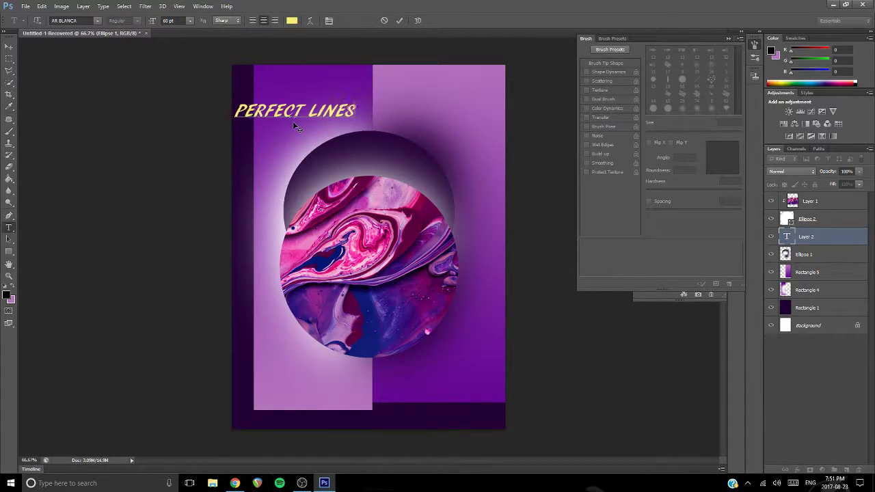
- Delete the whole PERFECT LINES text from the new text layer
key("BackSpace")
key("BackSpace")
key("BackSpace")
key("BackSpace")
key("BackSpace")
key("BackSpace")
key("BackSpace")
key("BackSpace")
key("BackSpace")
key("BackSpace")
key("BackSpace")
key("BackSpace")
key("BackSpace")
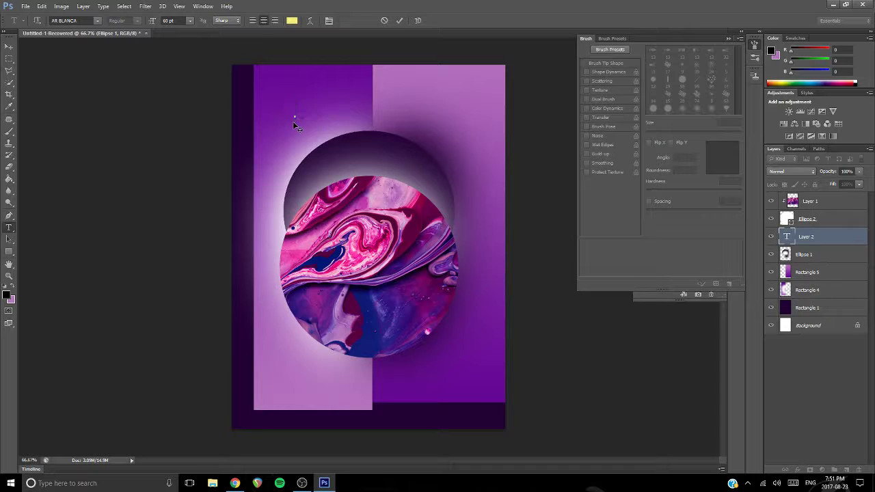
- Set the text colour to black (000000) and the font size to 72 pt for the new text layer
left_click(291, 21)
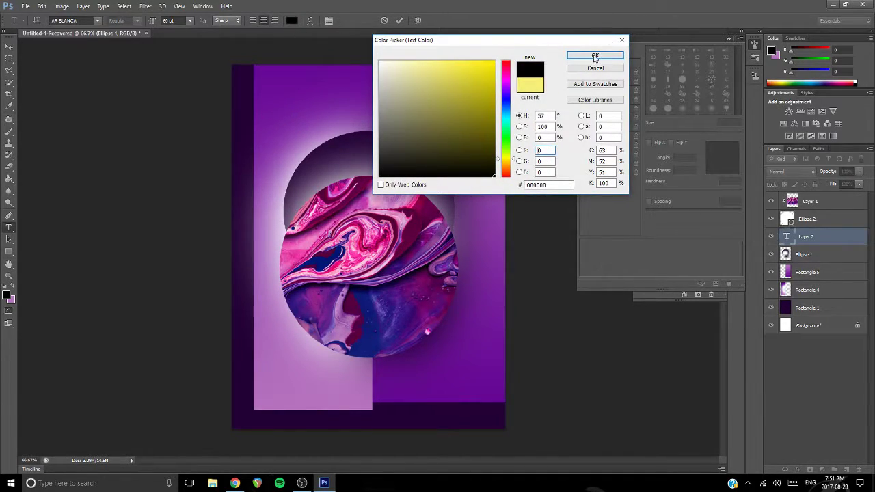
left_click(595, 54)
type("P")
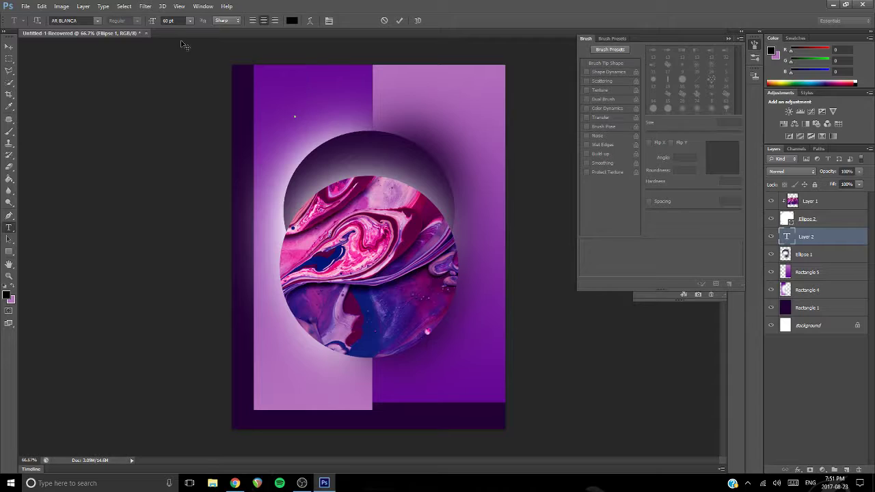
left_click(190, 21)
left_click(189, 177)
- Add the letters P and E as separate text layers on the upper-left purple panel, shifting P up toward the panel's corner
type("P")
left_click(9, 46)
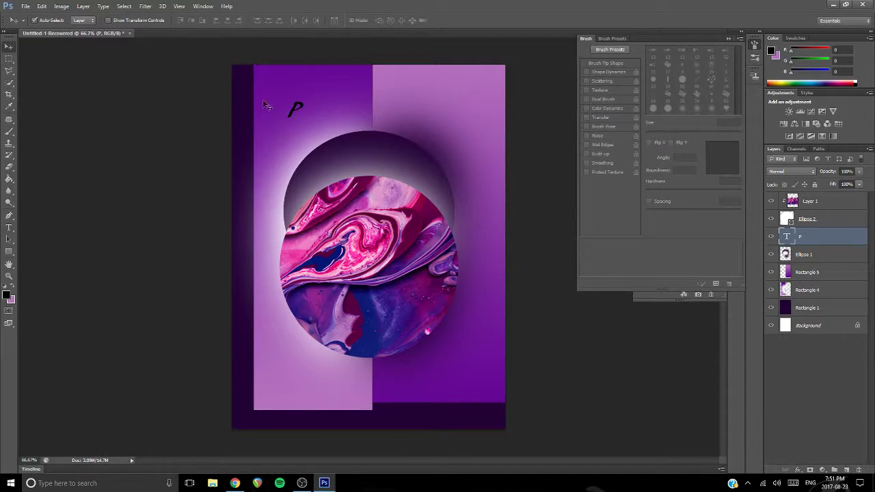
left_click_drag(296, 113, 278, 100)
left_click(9, 227)
left_click(334, 100)
type("E")
left_click(10, 48)
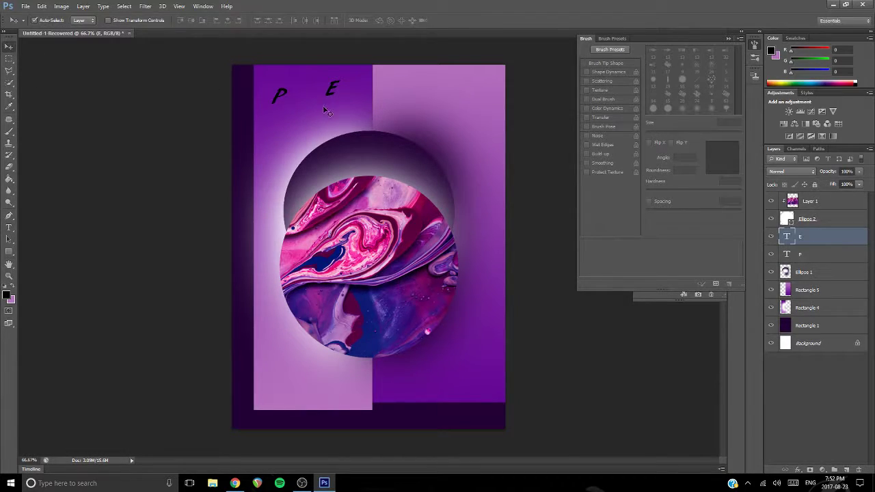
- Add the letters R and F as separate text layers to the right of the E, continuing the word across the panel edge
left_click(9, 227)
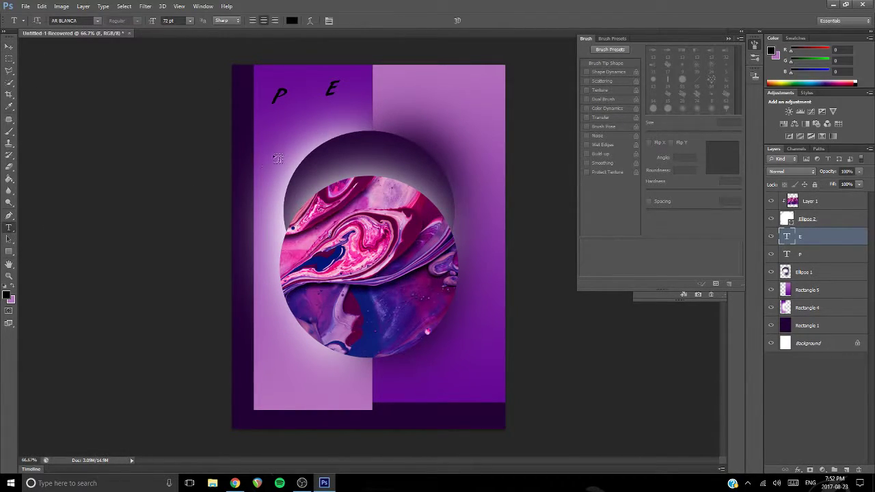
left_click(370, 87)
type("R")
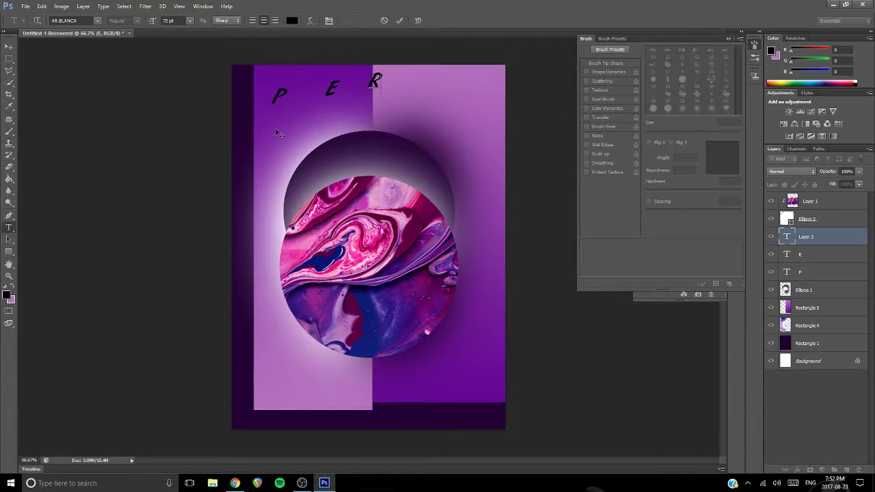
left_click(10, 48)
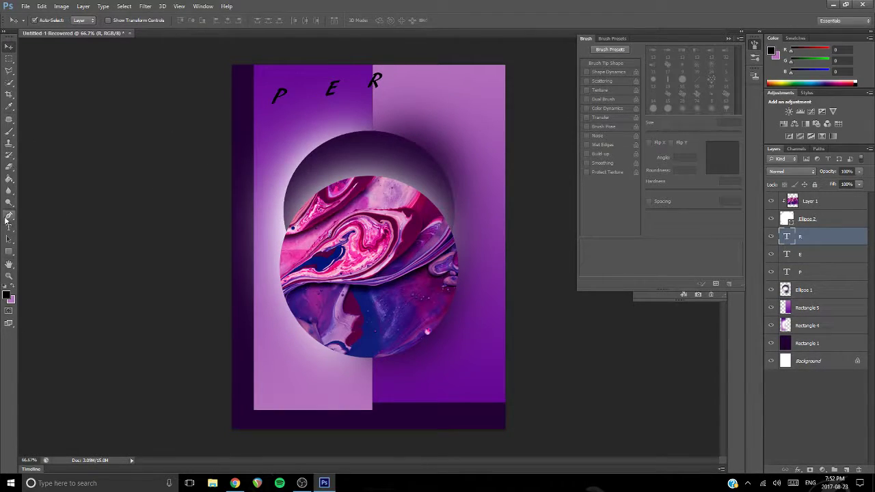
left_click(9, 227)
left_click(397, 97)
type("F")
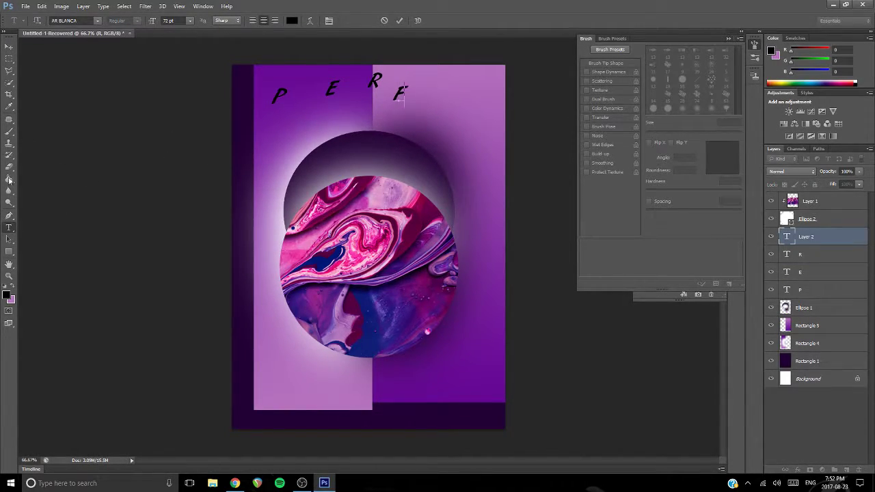
left_click(10, 48)
- Add the letters E and C as separate text layers just above the circle's upper-left edge, below the first row
left_click(270, 135)
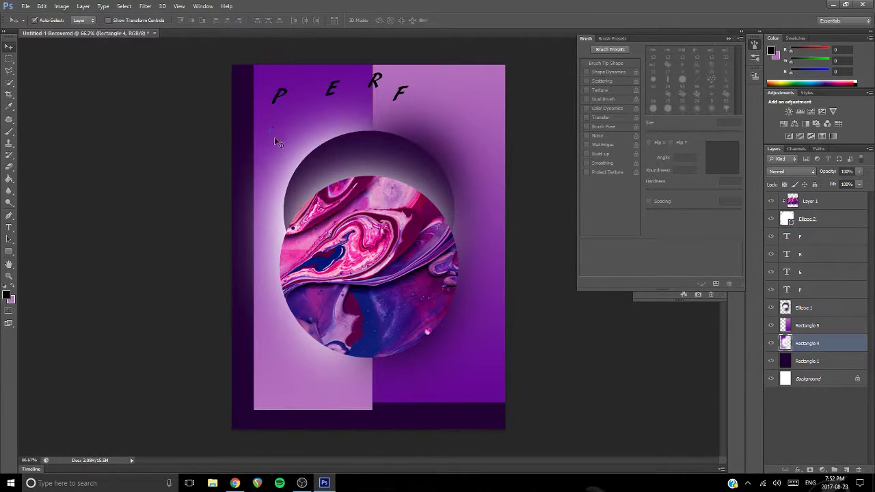
left_click(9, 227)
left_click(287, 155)
type("R")
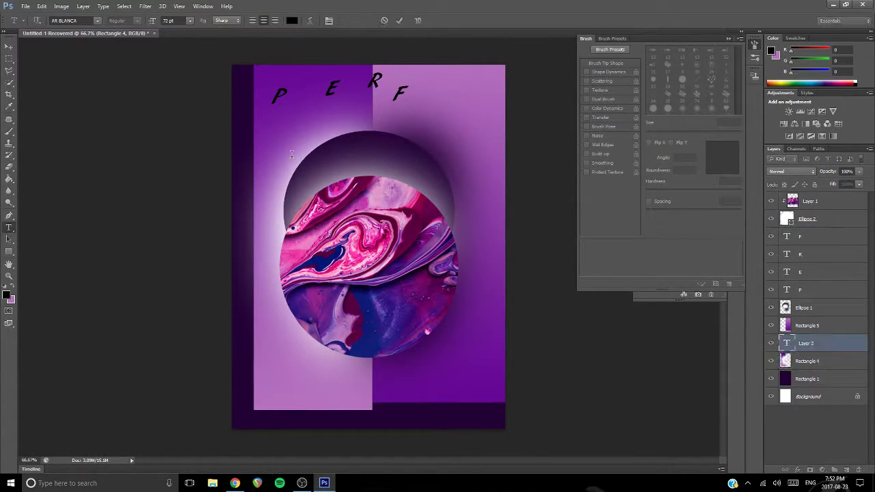
key("BackSpace")
type("E")
left_click(9, 227)
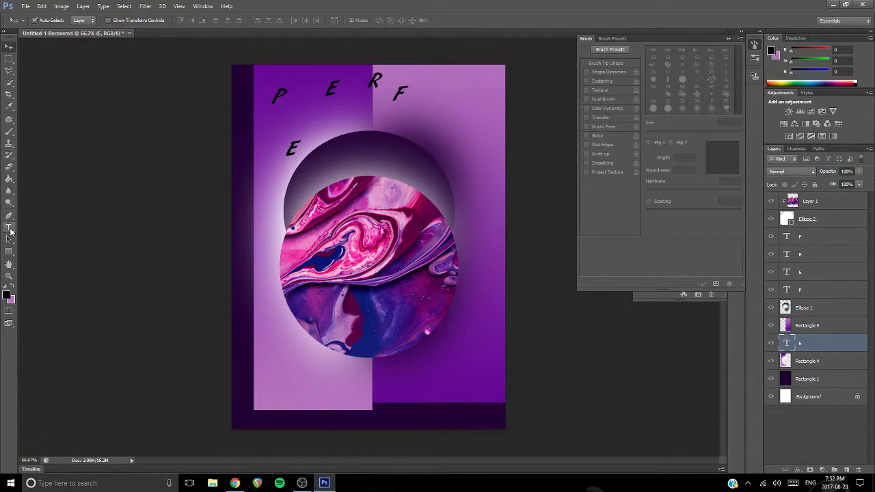
left_click(338, 119)
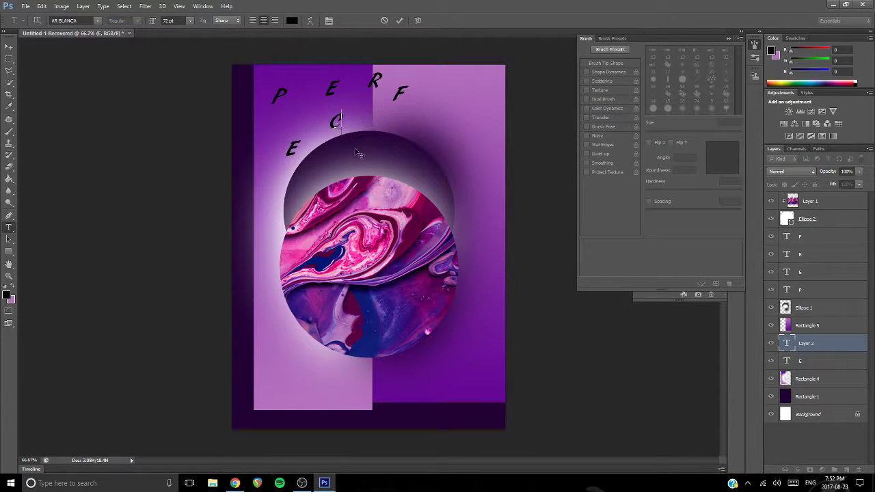
left_click(9, 46)
- Try to add the letter T at the circle's top edge and at a second spot below the F
left_click(9, 228)
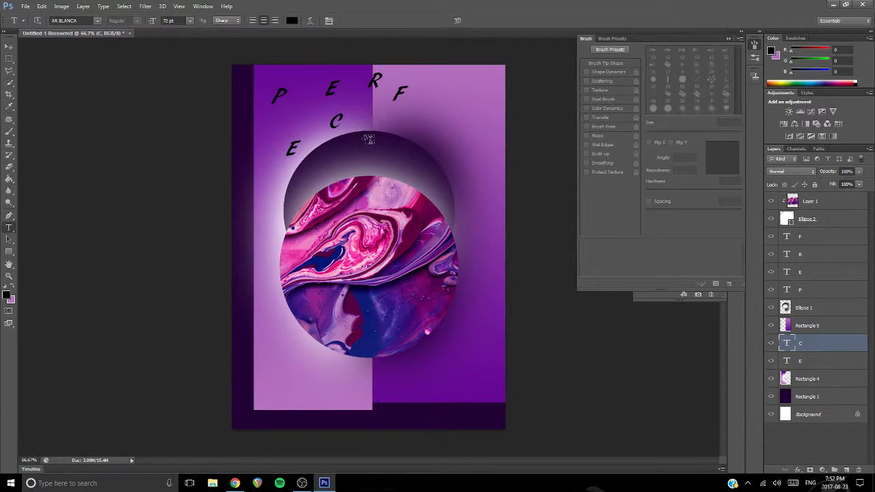
left_click(365, 140)
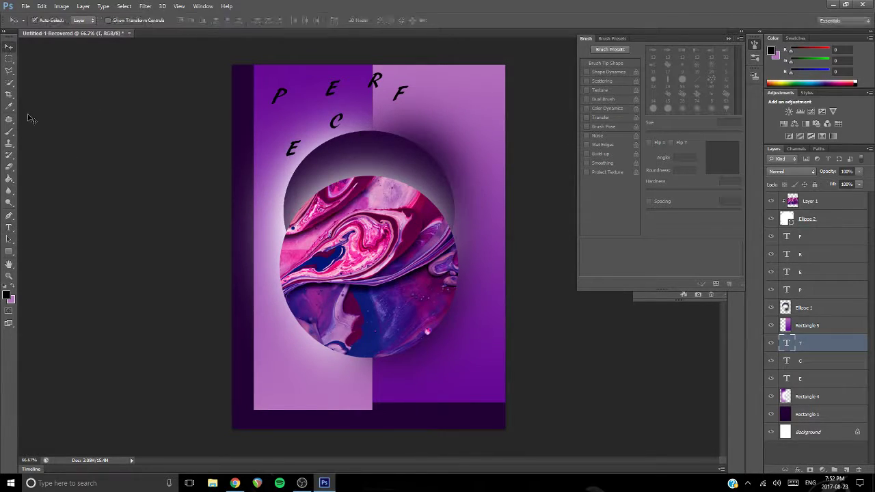
type("T")
left_click(408, 110)
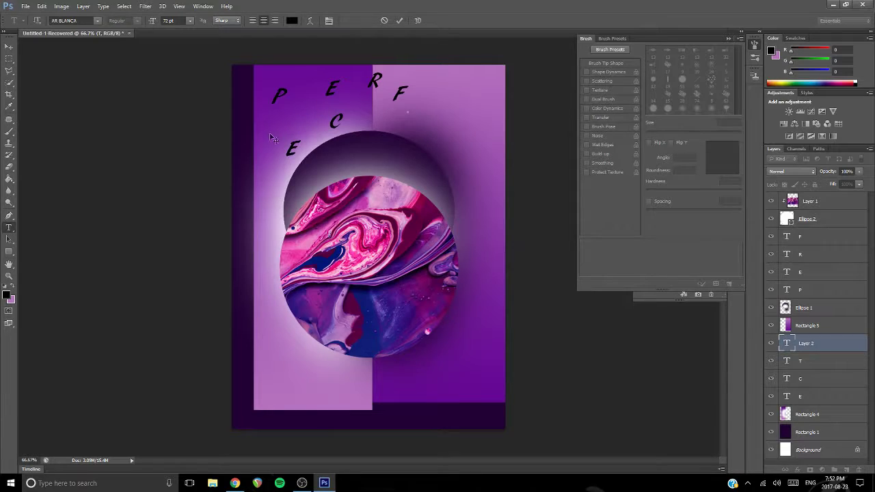
left_click(9, 46)
left_click(8, 228)
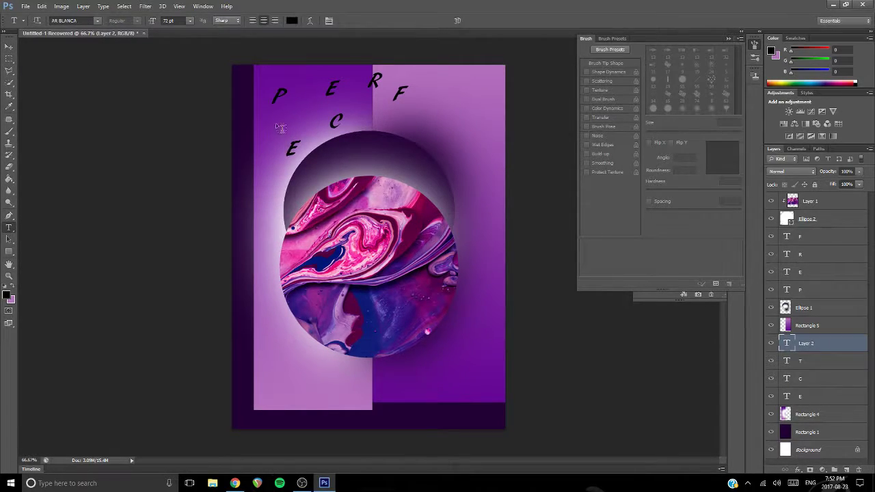
- Add the letter T as a separate text layer directly below the P on the upper-left panel
left_click(279, 127)
type("T")
left_click(8, 45)
- Add the letters L and I as separate text layers along the circle's lower-left edge
left_click(9, 227)
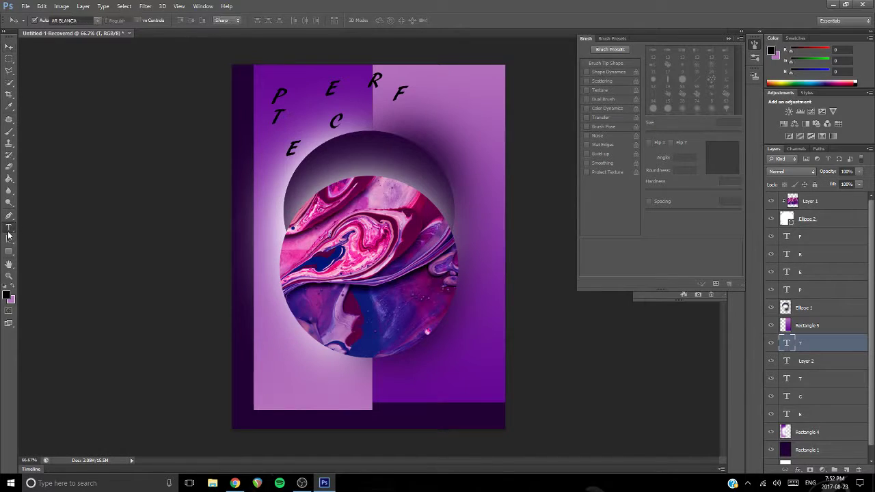
left_click(272, 299)
type("L")
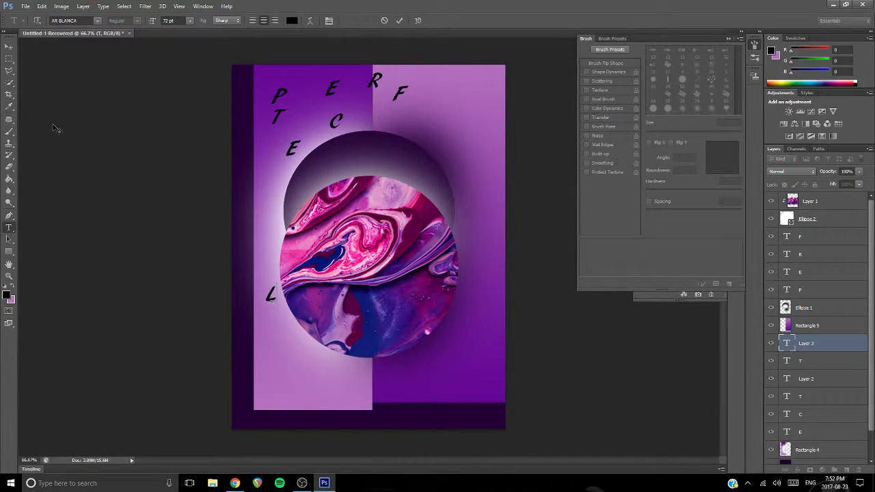
left_click(8, 46)
left_click(9, 227)
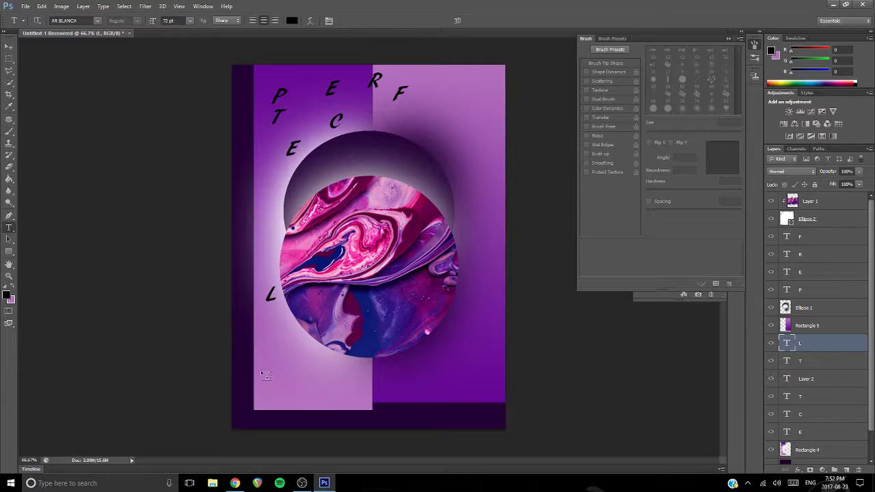
left_click(284, 335)
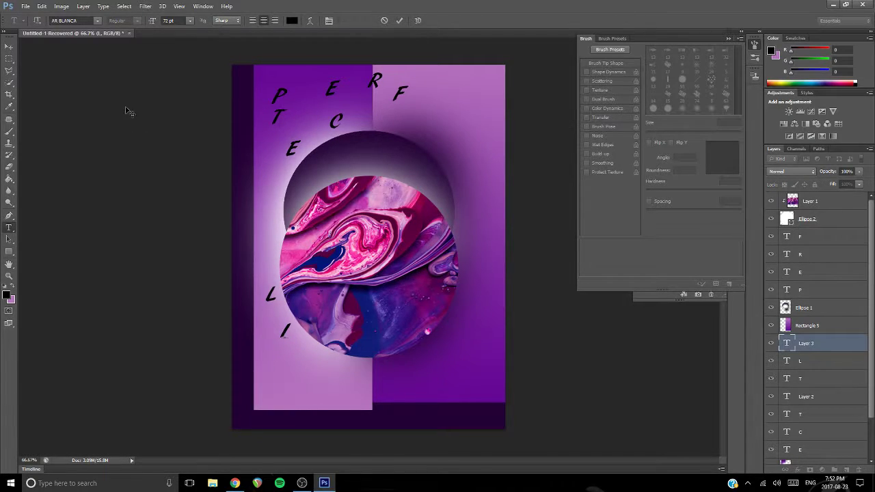
left_click(9, 46)
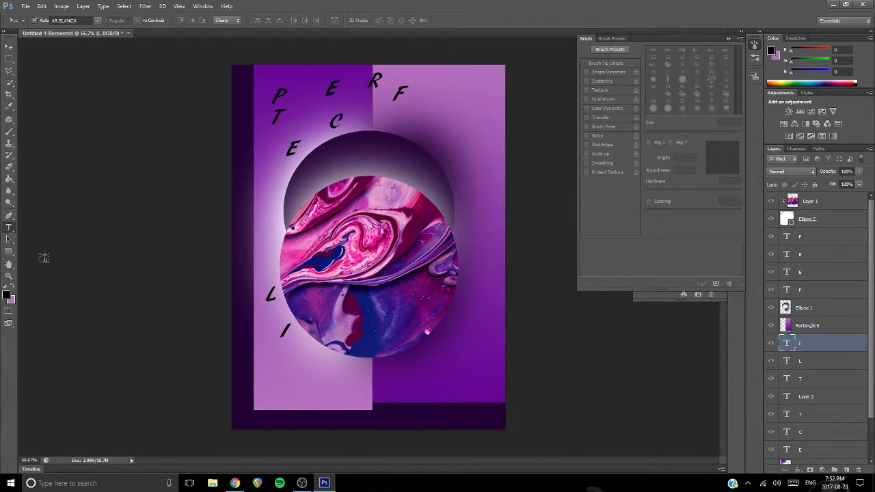
- Add the letter N as a separate text layer below the circle on the lower-left panel
left_click(9, 227)
left_click(314, 379)
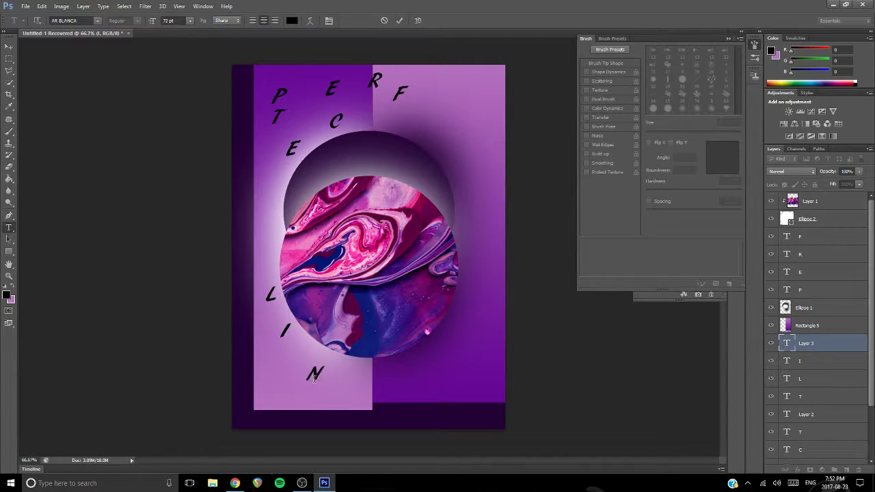
type("N")
left_click(9, 46)
- Try a text layer to the right of the N, and add the letter E to the left of the N instead
left_click(9, 227)
left_click(380, 370)
left_click(9, 46)
left_click(9, 228)
left_click(263, 378)
type("E")
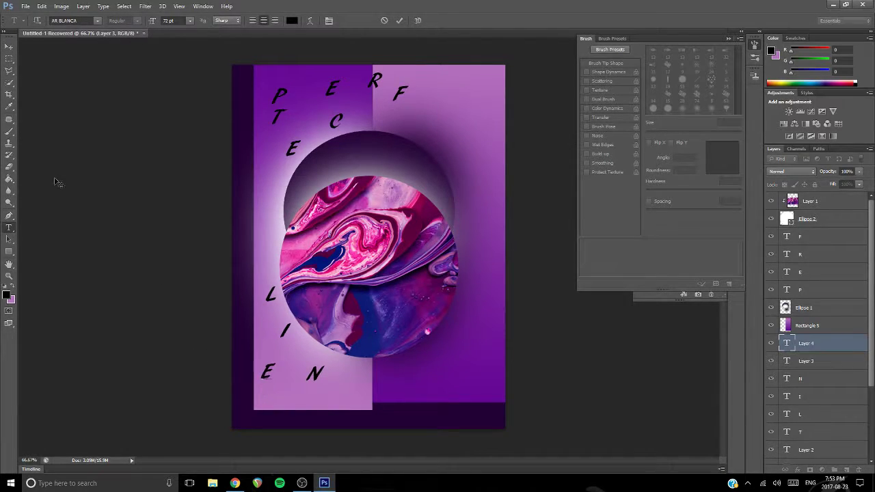
left_click(9, 46)
- Add the letter S as a separate text layer at the circle's lower-left edge, between the I and the N
left_click(301, 349)
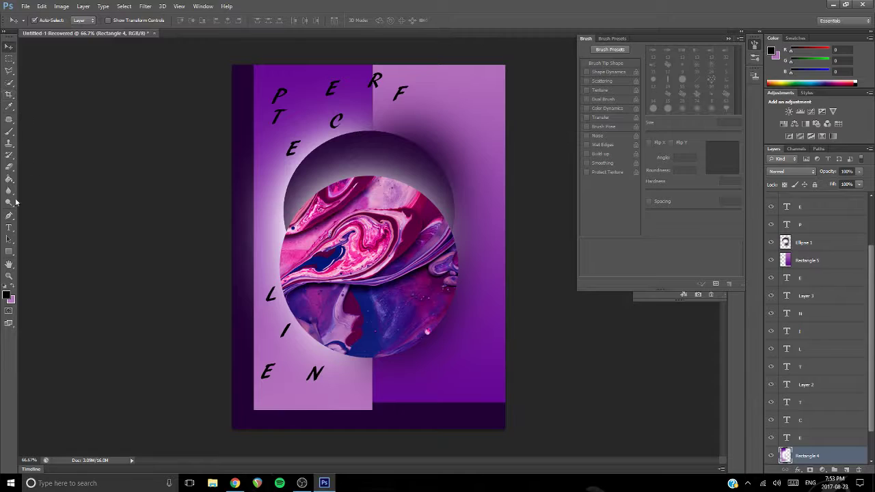
left_click(9, 228)
left_click(302, 354)
type("S")
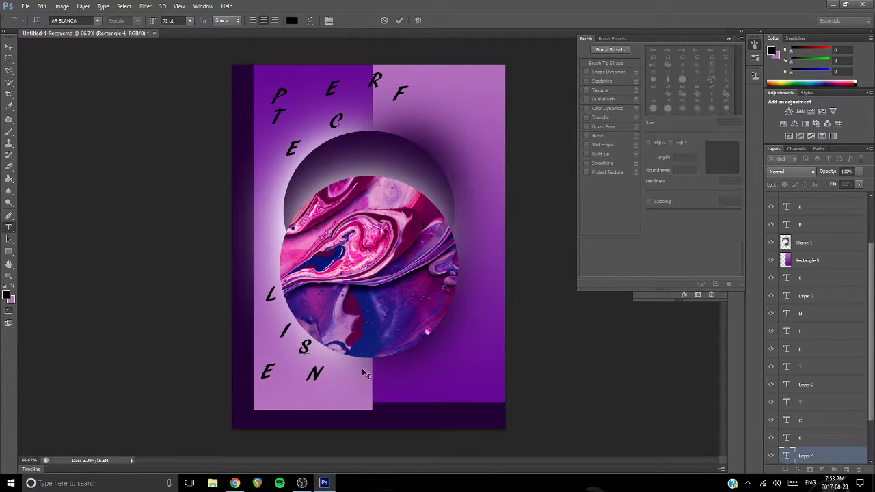
left_click(8, 49)
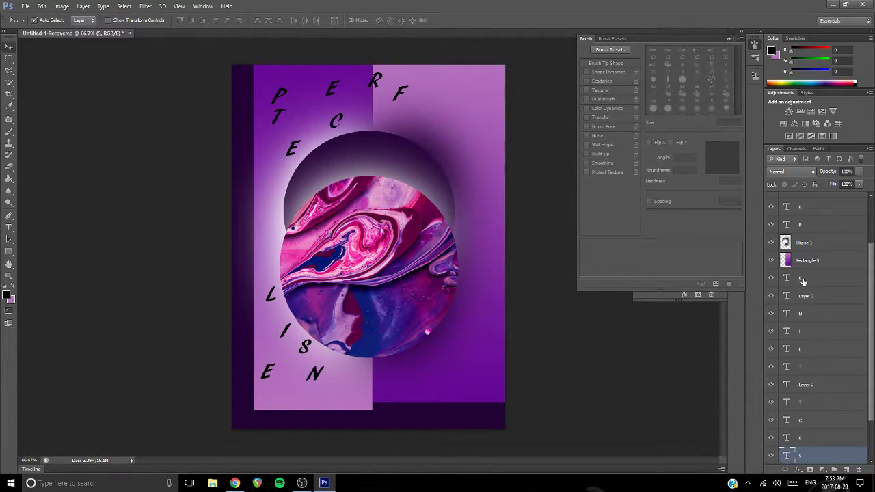
- Move the block of text layers from S up to the lower E to the top of the layer stack, above Layer 1
left_click(803, 279)
scroll(809, 382, "down", 3)
left_click(805, 407)
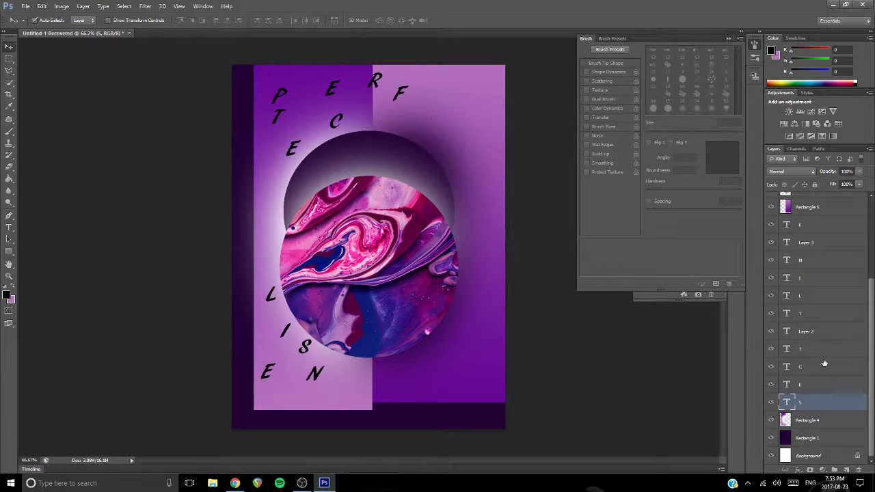
left_click(810, 230, "shift")
scroll(821, 256, "up", 4)
left_click_drag(815, 352, 793, 196)
- Move the P, E, R and F text layers above Layer 1, directly below the S layer
scroll(803, 369, "down", 2)
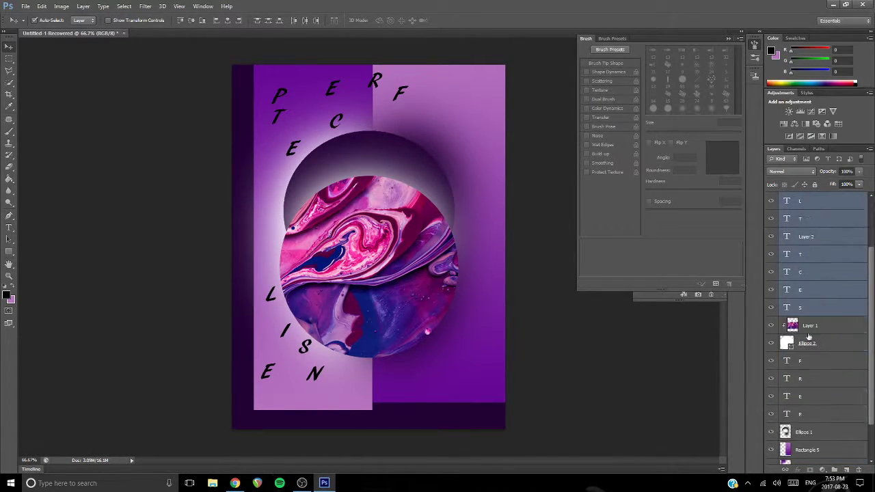
left_click(803, 368)
left_click(791, 414)
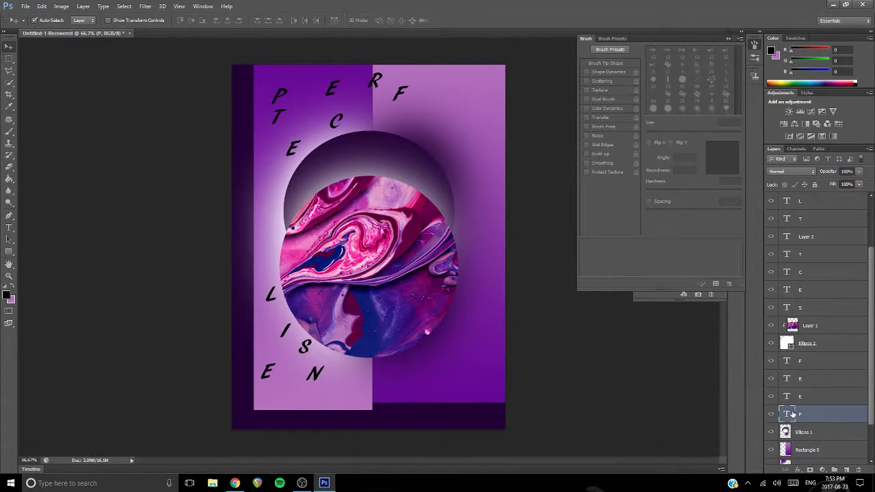
left_click(802, 362, "shift")
left_click_drag(801, 362, 804, 311)
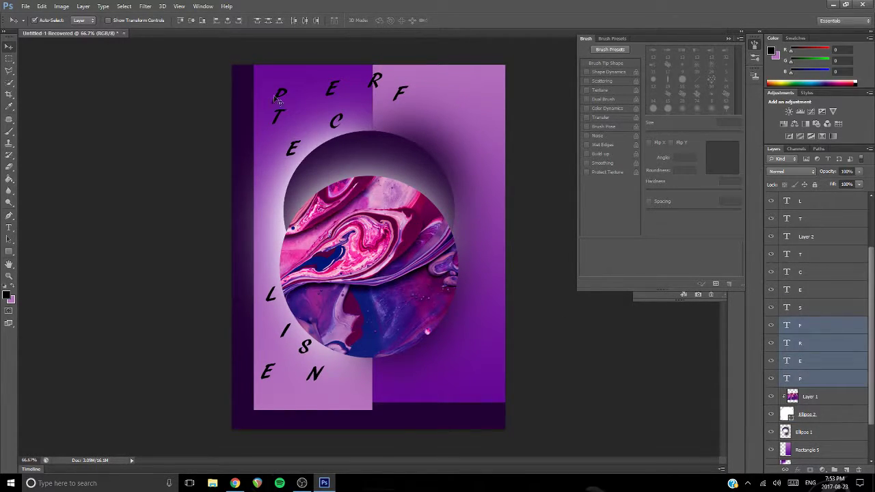
- Shift the P, E, R and F letters together slightly up and right, and nudge the left purple panel slightly down and left
left_click_drag(277, 100, 286, 92)
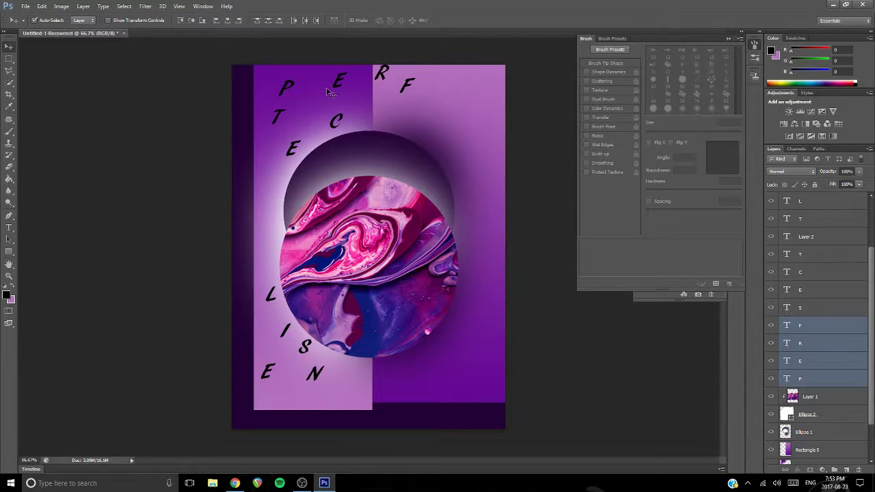
left_click(808, 307)
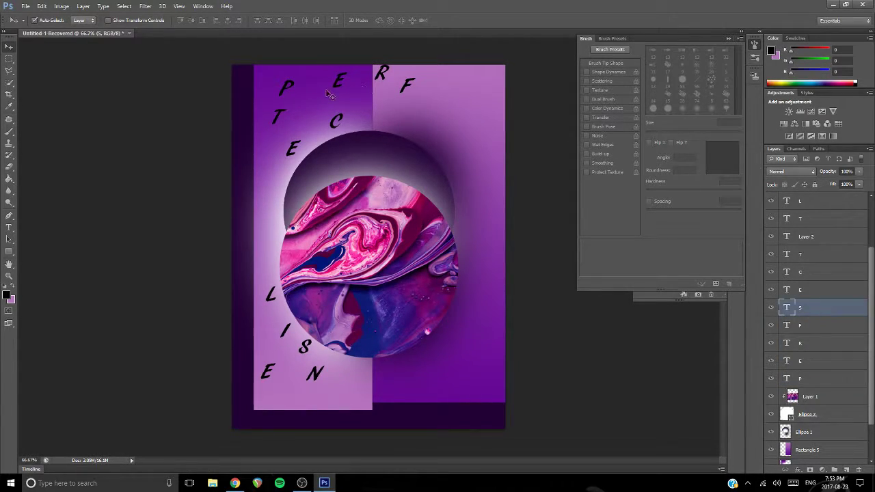
left_click_drag(328, 91, 331, 99)
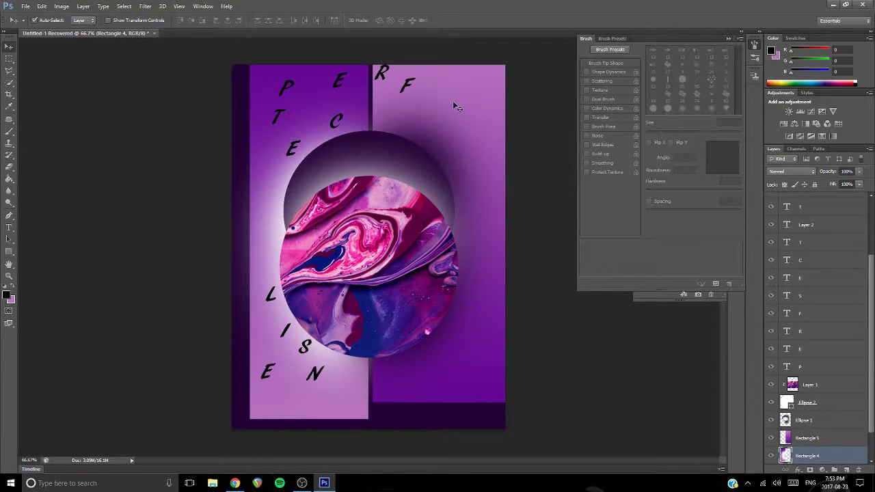
- Arrange the upper letters in two rows above the circle, with P E R F on top and E C T beneath
mouse_move(337, 87)
left_mouse_down()
mouse_move(318, 97)
mouse_move(342, 97)
left_mouse_up()
left_click_drag(381, 75, 449, 91)
left_click_drag(277, 125, 271, 183)
left_click_drag(292, 153, 353, 130)
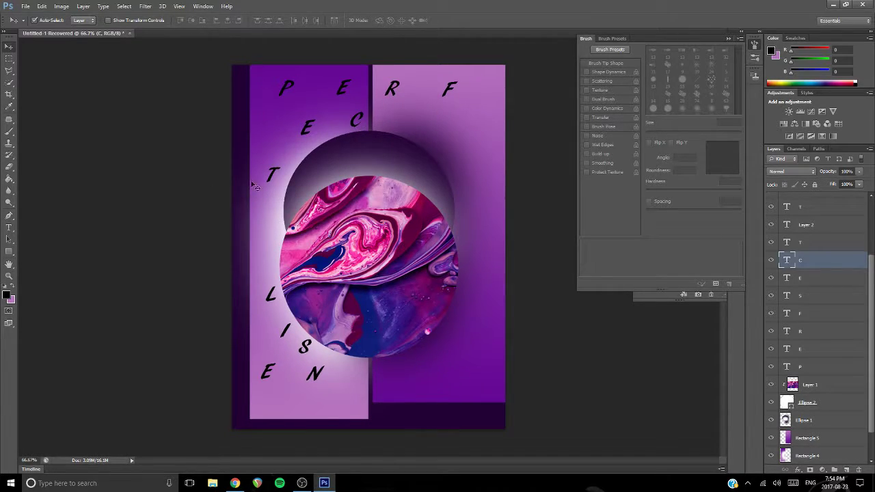
left_click_drag(272, 179, 412, 132)
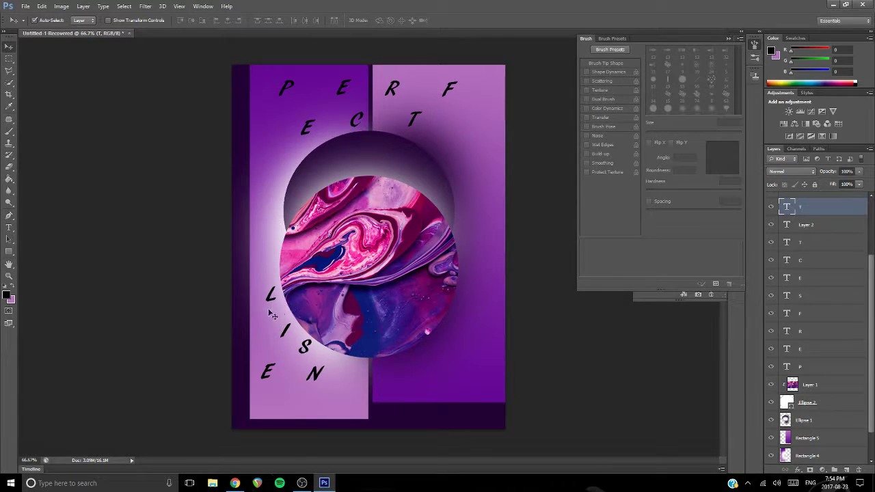
- Line up the lower letters L I N E S in a spaced row just beneath the marbled circle
left_click_drag(275, 299, 287, 378)
left_click_drag(290, 337, 357, 376)
left_click_drag(267, 378, 395, 376)
left_click_drag(304, 353, 447, 372)
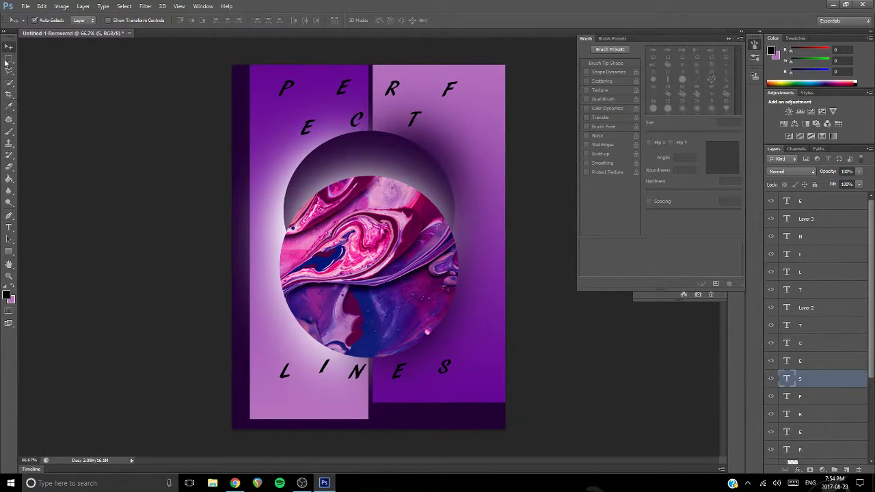
- Set the font size of the letter P in the top row to 90 pt
left_click(8, 227)
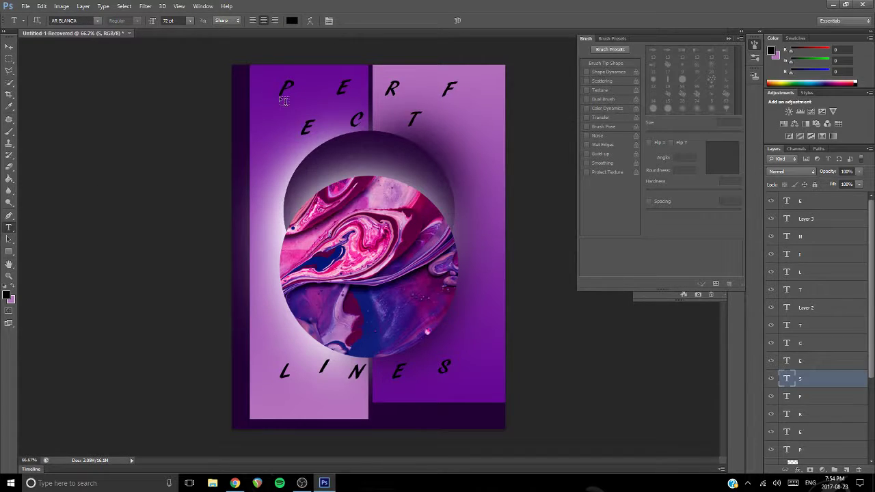
double_click(286, 87)
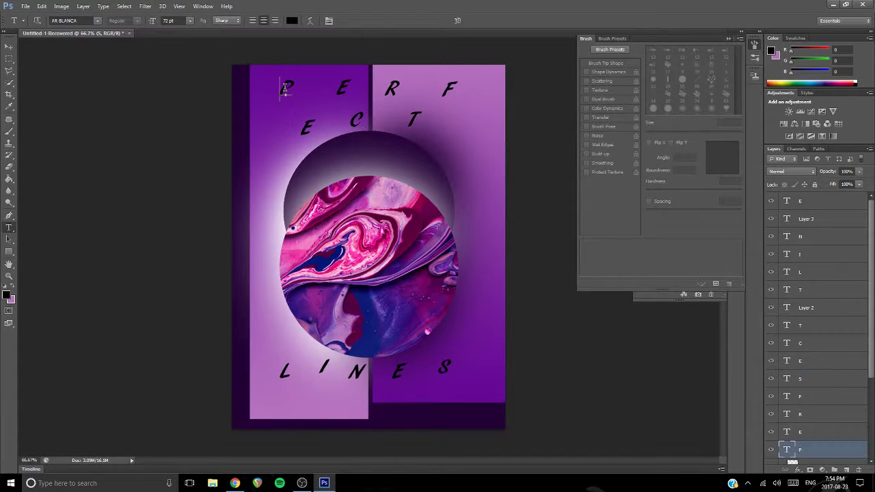
left_click(188, 21)
key("Escape")
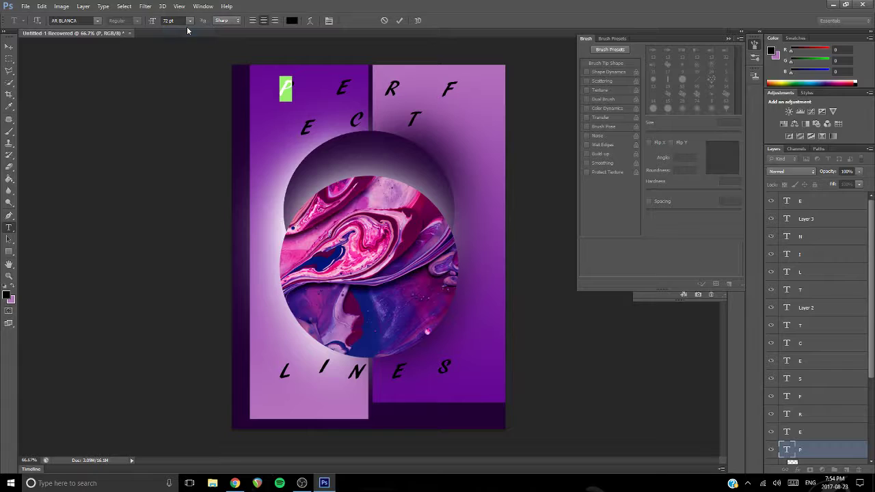
left_click(183, 18)
type("90")
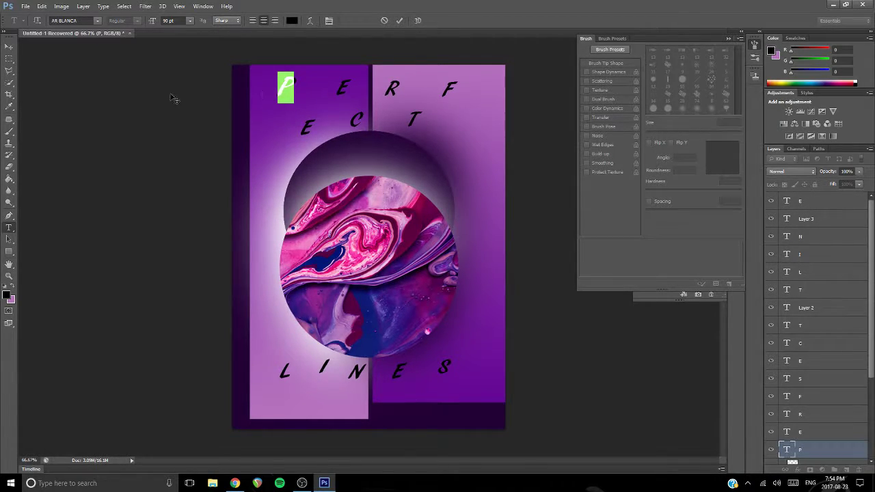
left_click(7, 43)
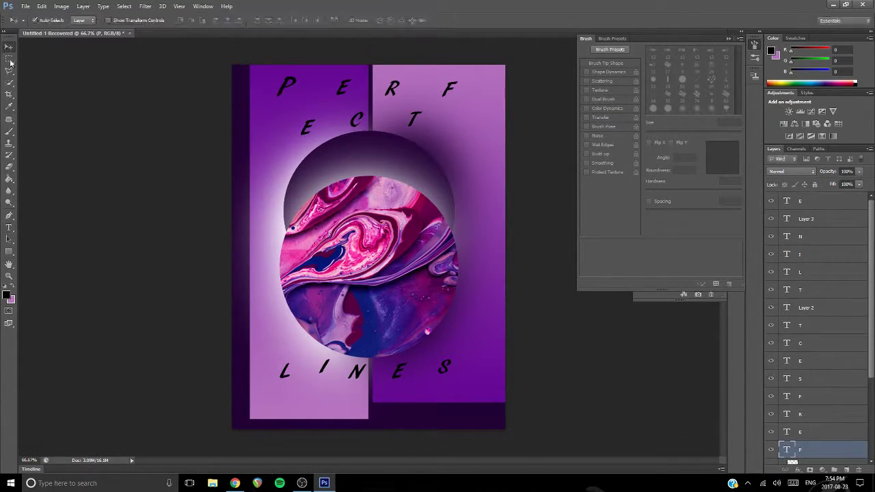
- Enlarge the E beside the P in the top row to a 90 pt font size
left_click(9, 227)
double_click(340, 90)
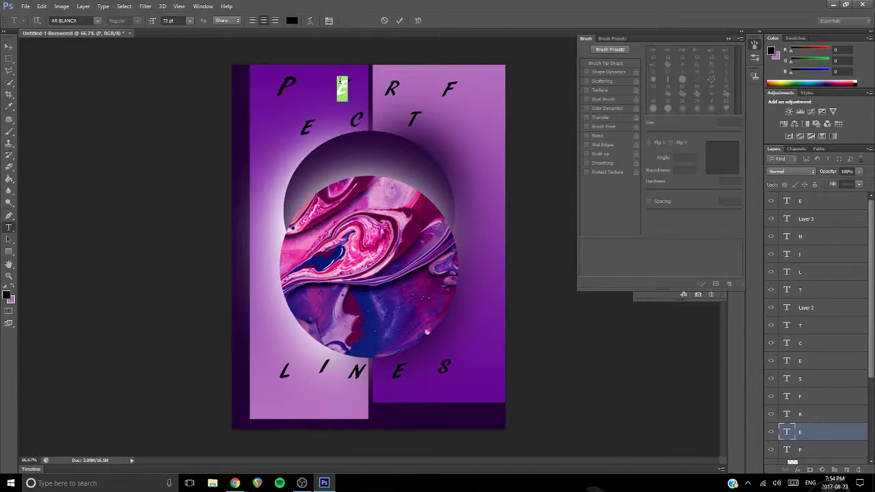
left_click(171, 21)
type("90")
key("Return")
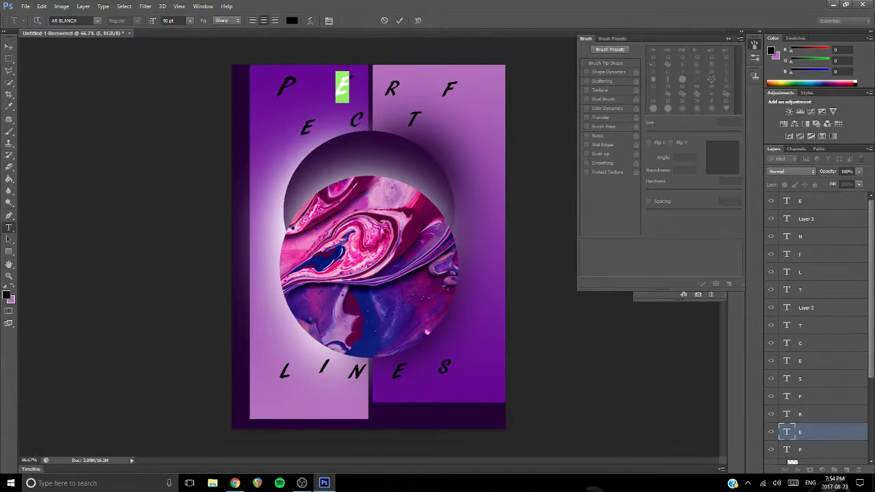
left_click(8, 46)
- Set the top-row letter R to a font size of 90 pt
left_click(9, 227)
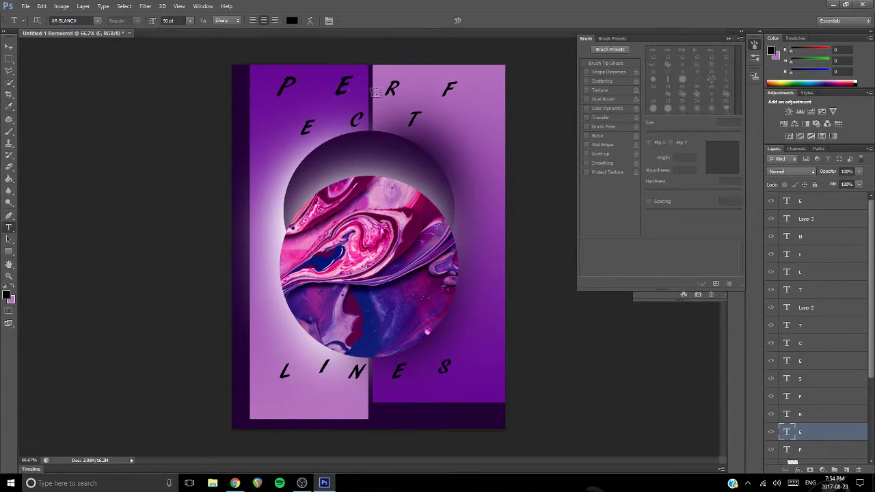
double_click(391, 89)
left_click(166, 20)
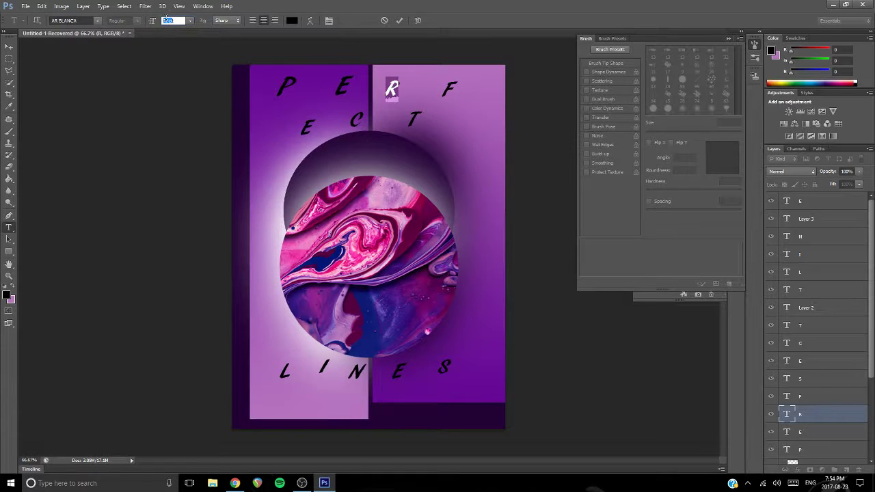
type("90")
key("Return")
left_click(9, 46)
- Enlarge the letter F at the end of the top row to 90 pt
left_click(9, 224)
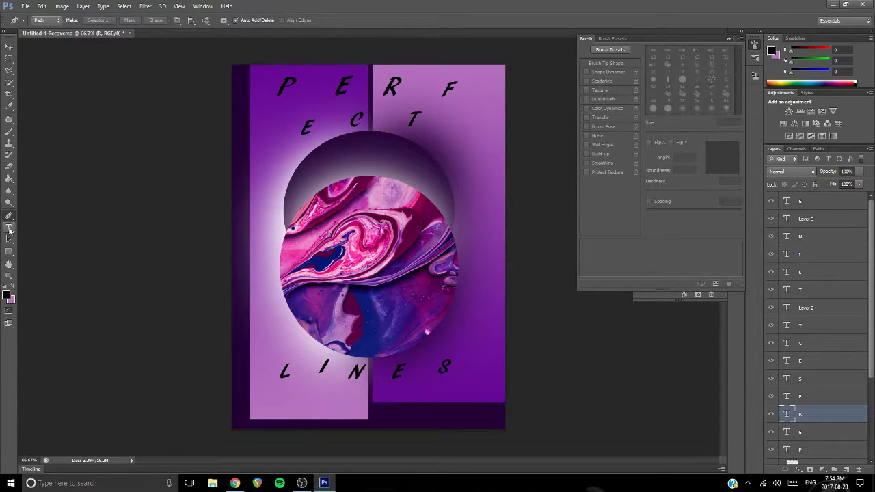
double_click(449, 87)
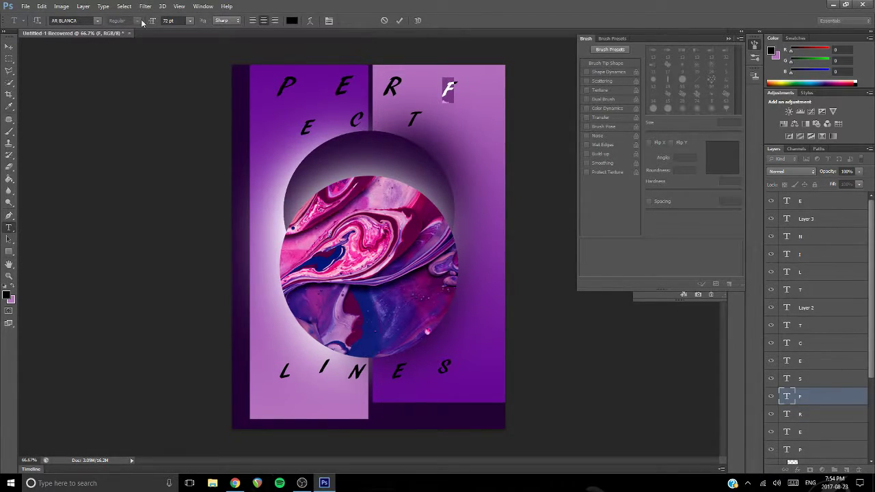
left_click_drag(171, 21, 162, 24)
type("90")
key("Return")
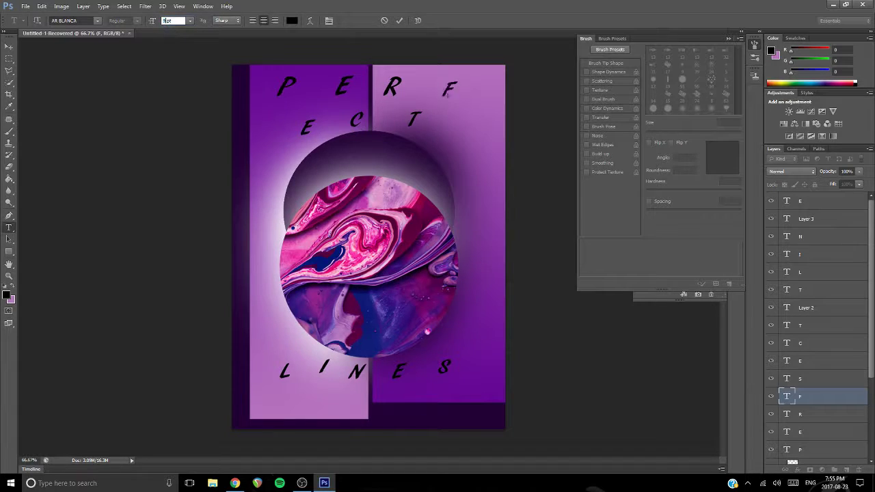
left_click(9, 47)
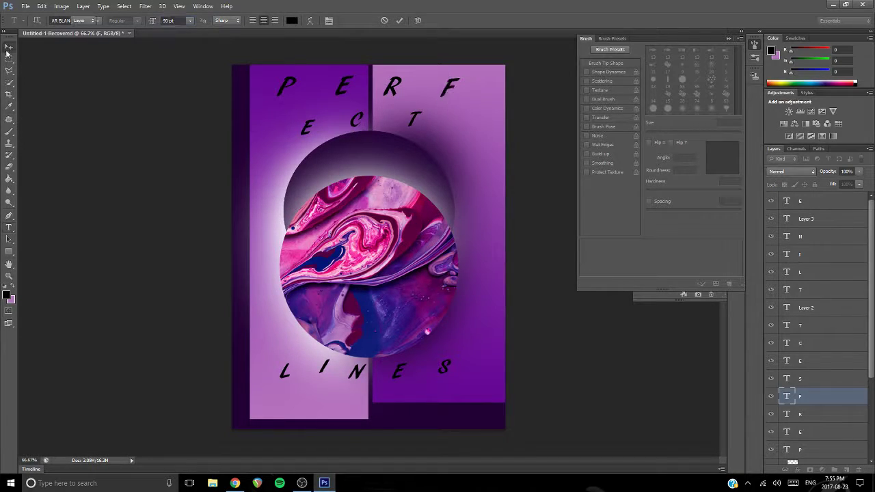
- Set the font size of the E in the second row to 90 pt
left_click(9, 227)
double_click(308, 123)
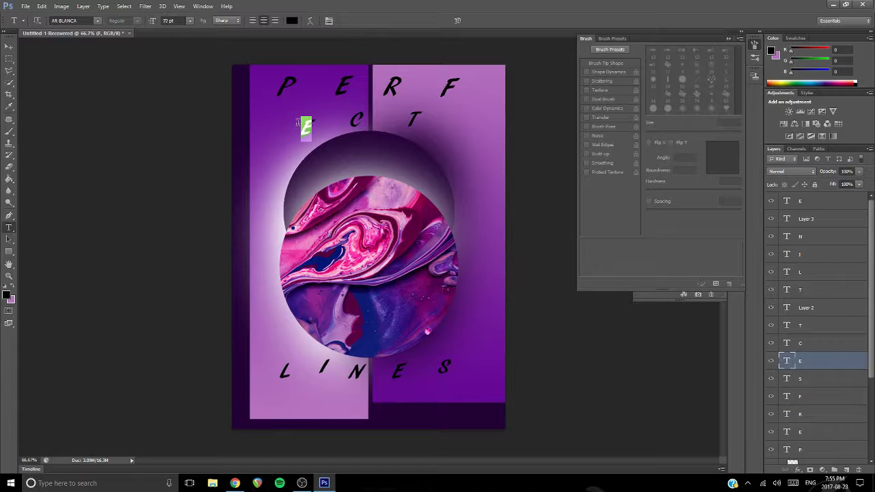
left_click(170, 21)
type("90")
key("Return")
left_click(9, 47)
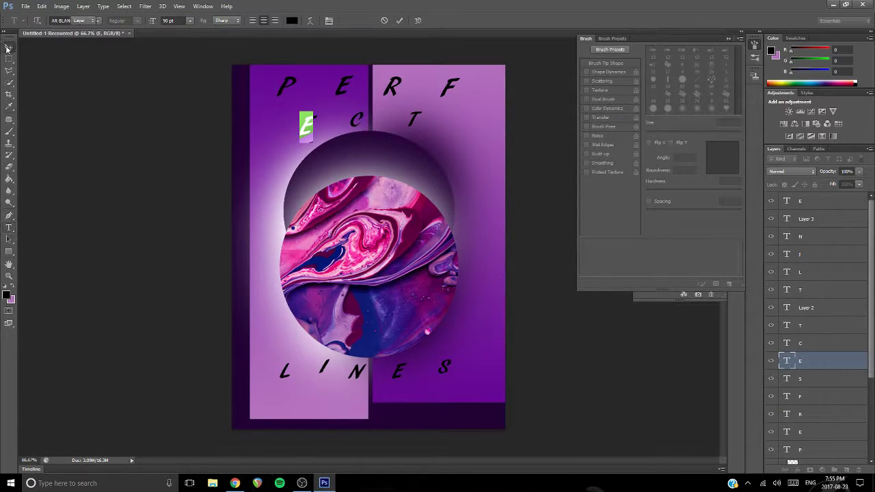
- Enlarge the letter C in the second row to 90 pt
left_click(8, 227)
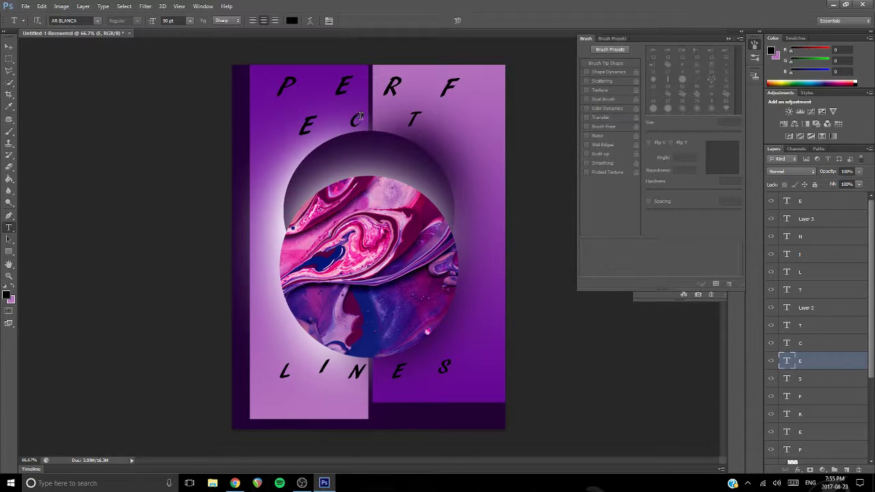
double_click(360, 118)
left_click(161, 21)
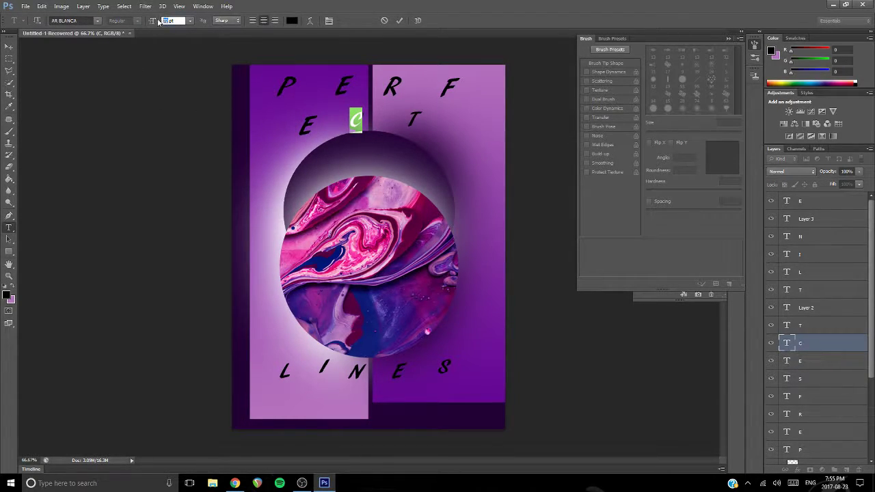
type("90")
key("Return")
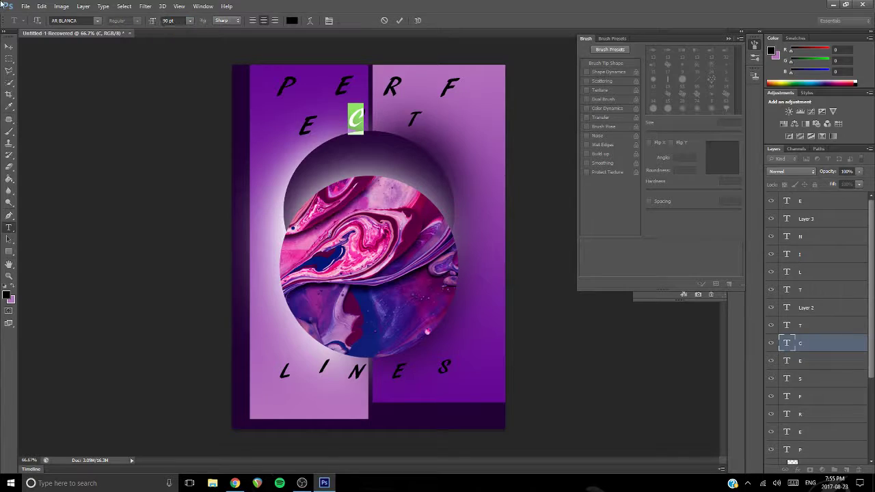
left_click(9, 45)
- Set the font size of the letter T in the second row to 90 pt
left_click(9, 227)
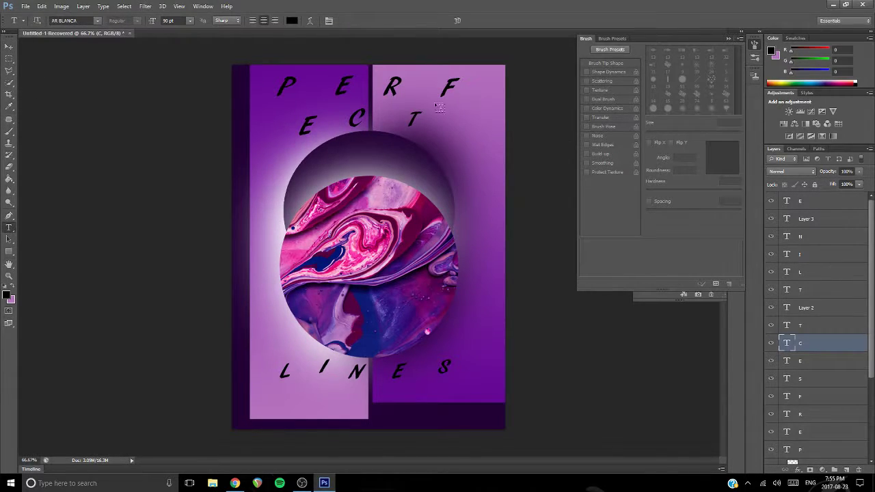
left_click(416, 114)
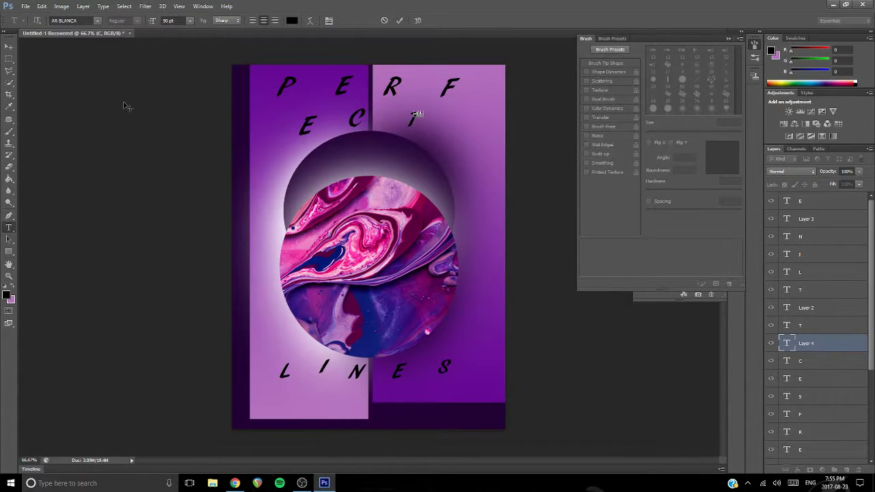
left_click(9, 45)
left_click(9, 227)
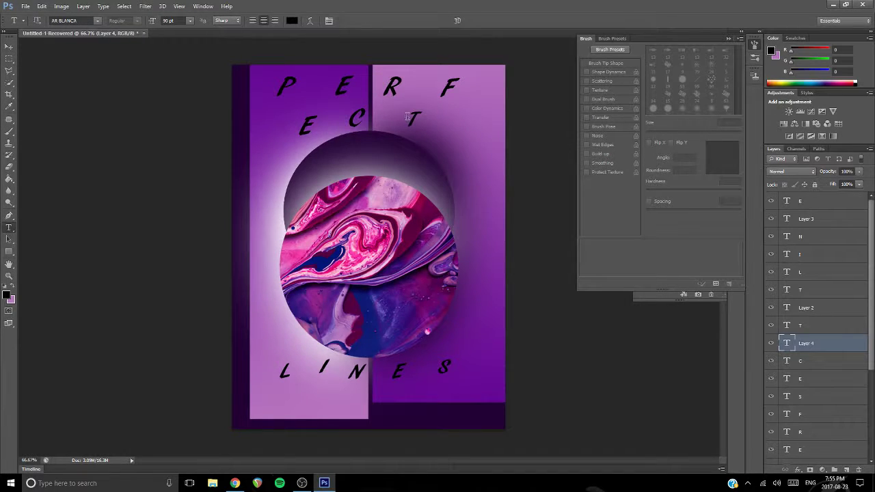
double_click(408, 118)
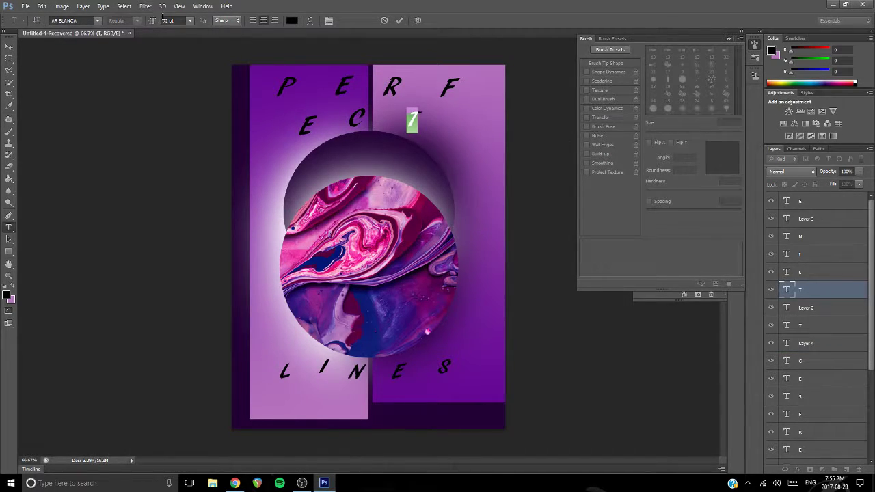
left_click(169, 20)
type("90")
key("Return")
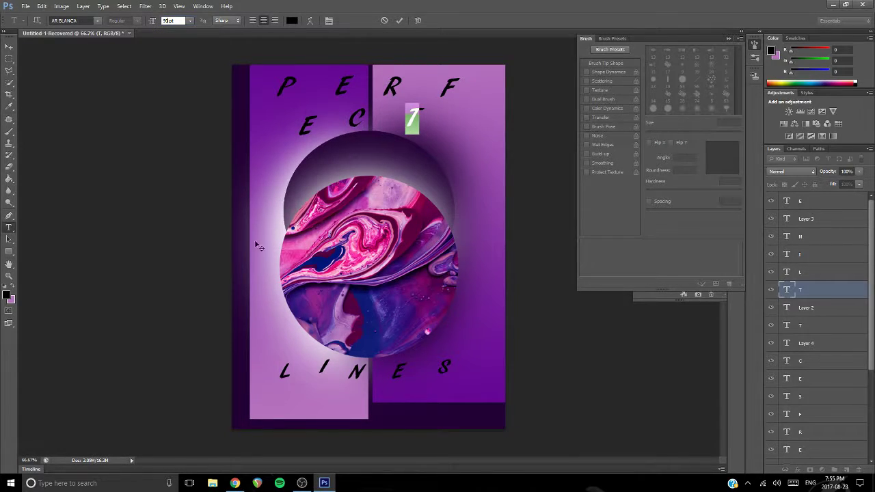
left_click(9, 47)
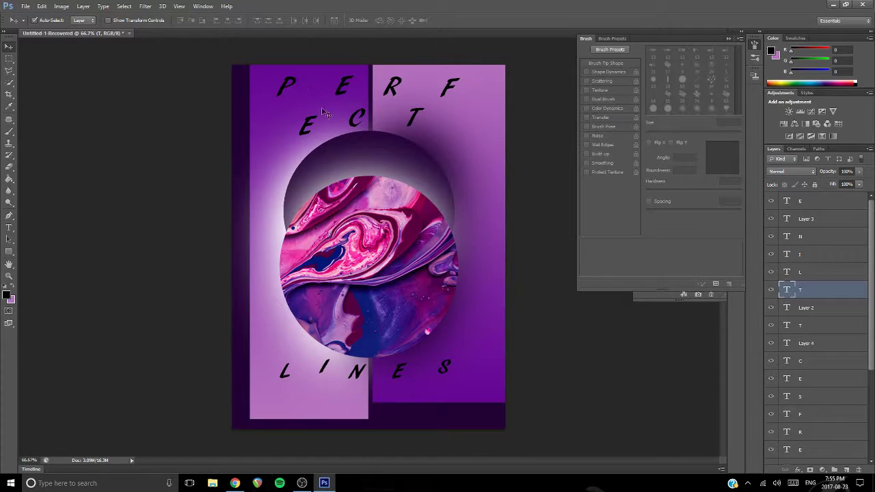
- Even out the upper rows by nudging the second-row E and C up, the F left and the R right
left_click_drag(309, 129, 310, 122)
left_click(447, 95)
left_click_drag(448, 95, 395, 92)
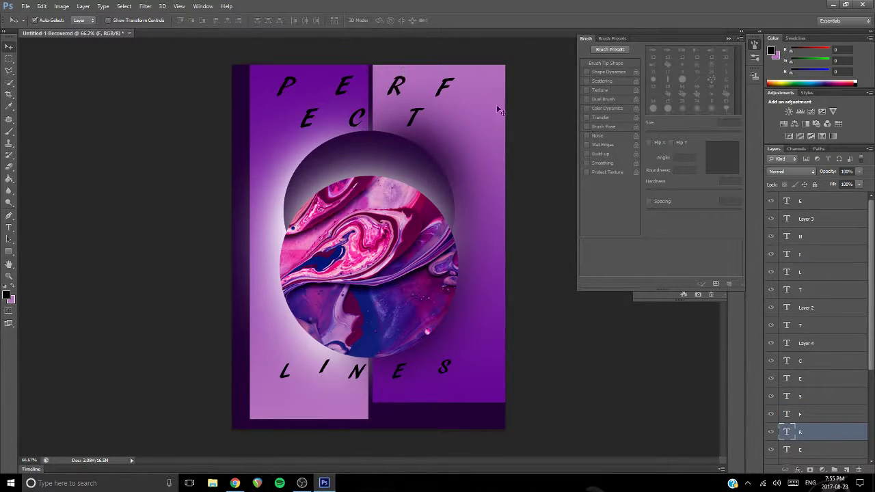
left_click_drag(357, 114, 357, 116)
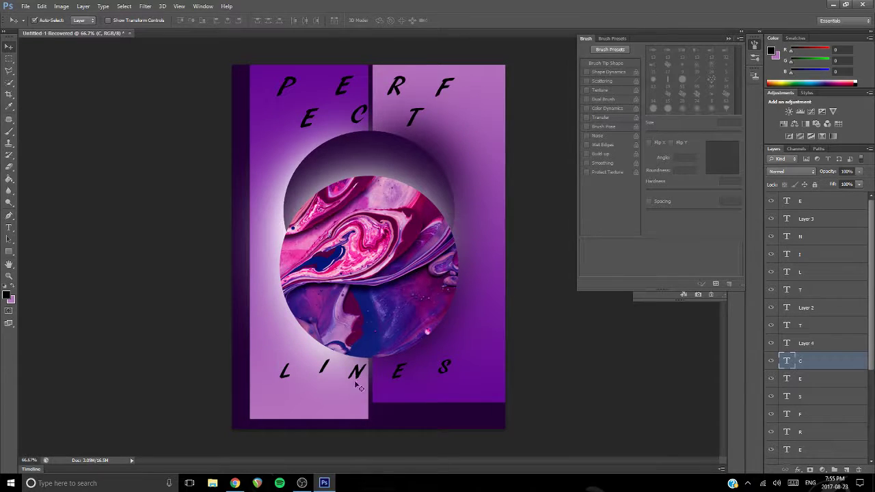
- Nudge the letters of LINES slightly down, moving the S a little left, to even out the row below the circle
left_click_drag(354, 371, 395, 380)
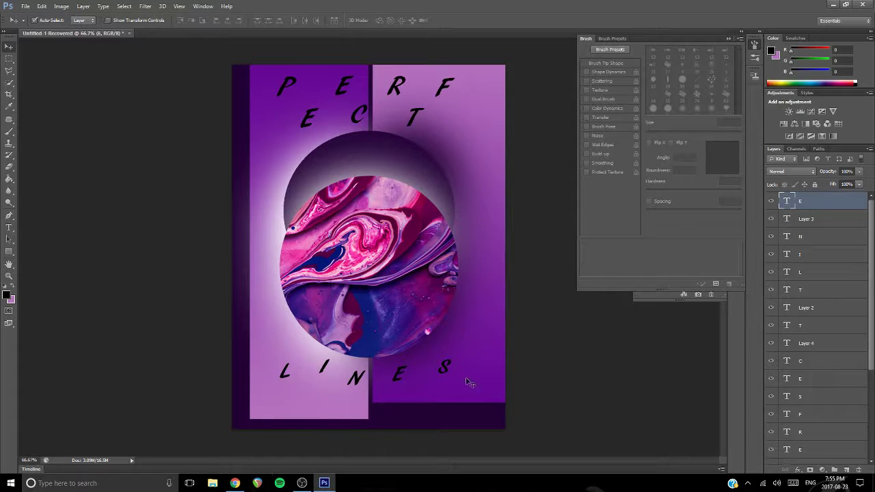
left_click_drag(449, 373, 443, 376)
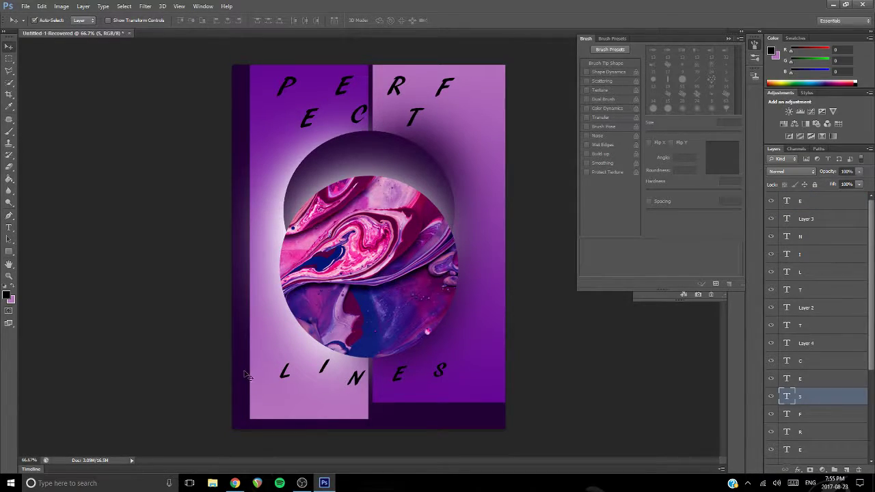
left_click_drag(321, 371, 285, 382)
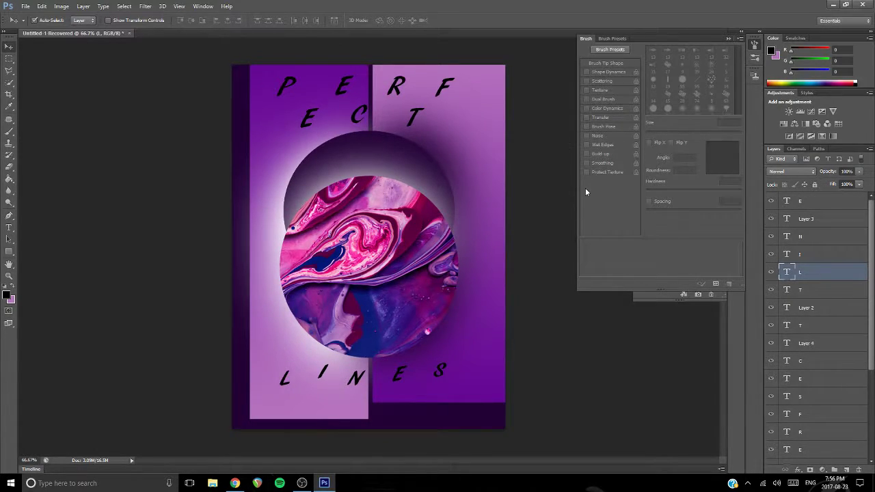
- Add a period as a separate text layer and place it directly after the letter P
left_click(9, 228)
left_click(299, 97)
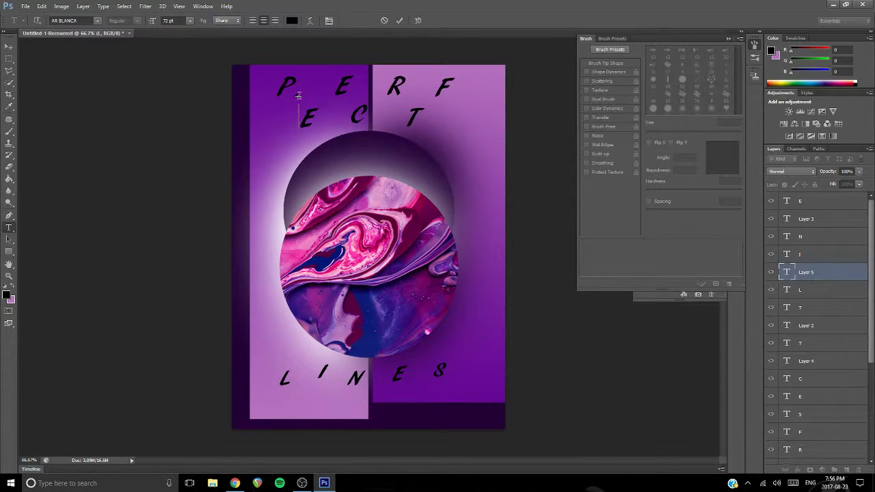
left_click(8, 49)
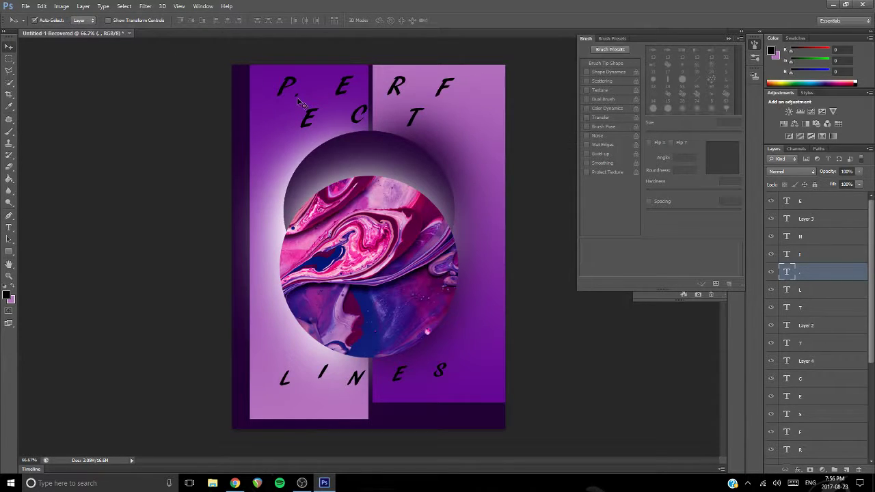
left_click_drag(299, 101, 288, 97)
- Try moving the separate period closer to the foot of the letter P in the first row
right_click(797, 271)
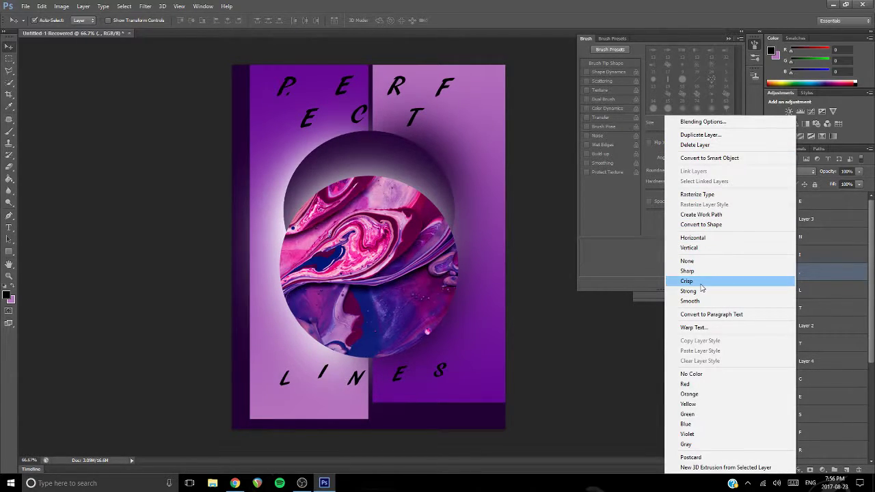
left_click(292, 113)
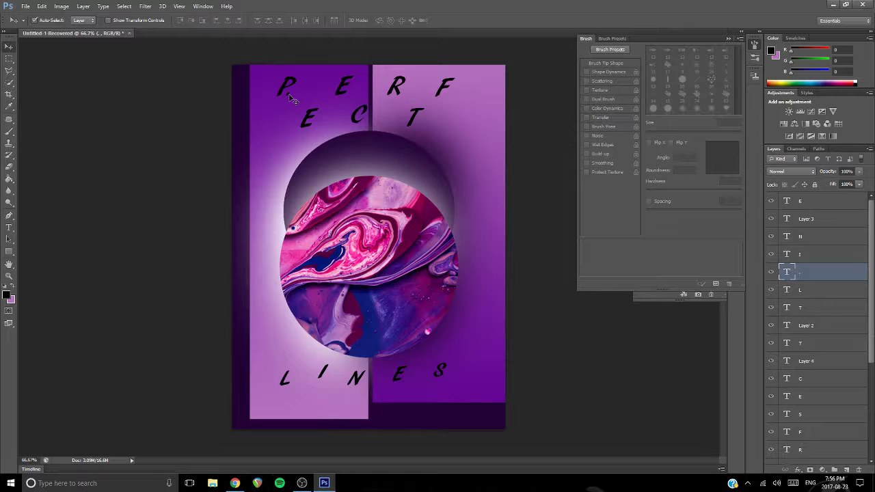
mouse_move(289, 96)
left_mouse_down()
mouse_move(332, 88)
mouse_move(286, 98)
left_mouse_up()
key("ctrl+t")
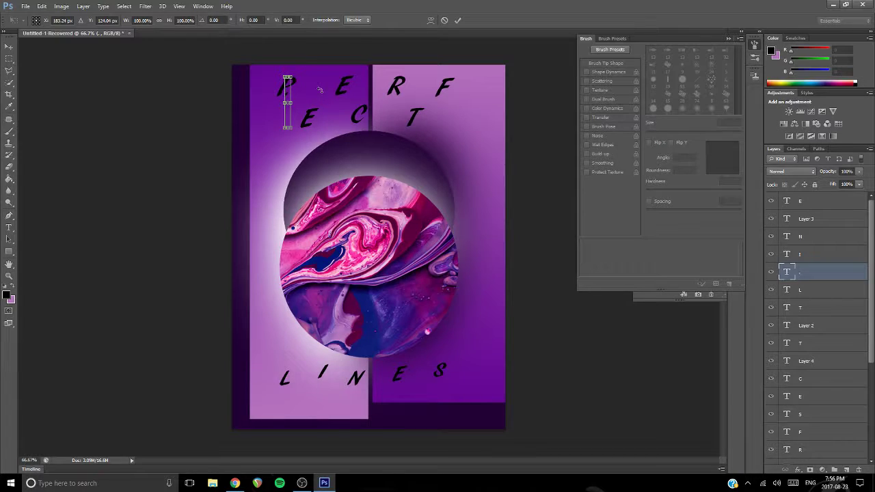
key("Return")
left_click(396, 111)
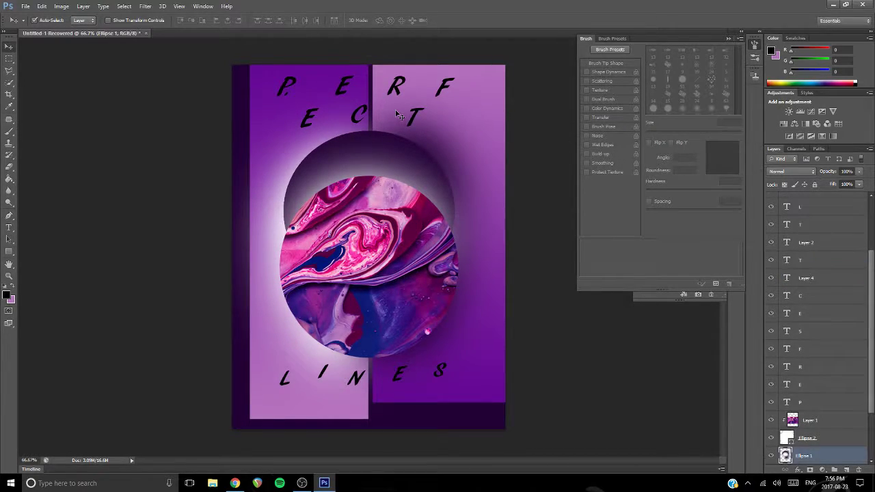
scroll(829, 296, "up", 5)
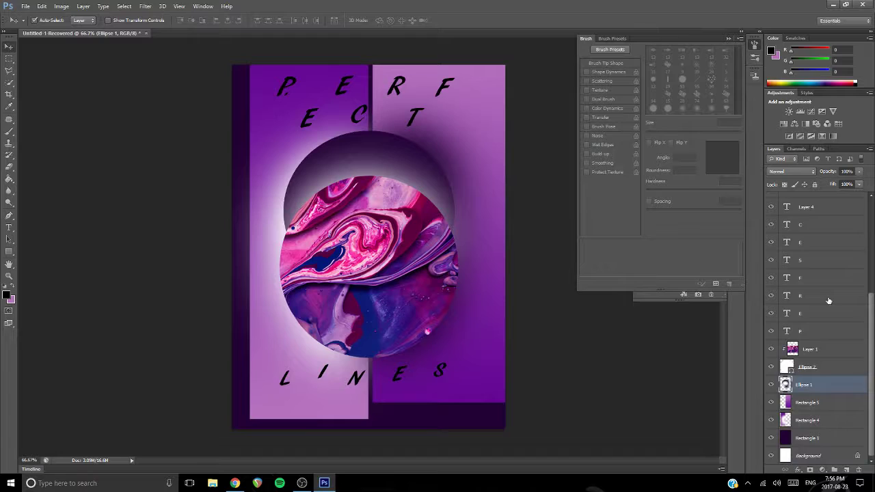
- Pull the period away from the letter P and delete its text layer
left_click_drag(289, 99, 293, 106)
right_click(292, 107)
key("Escape")
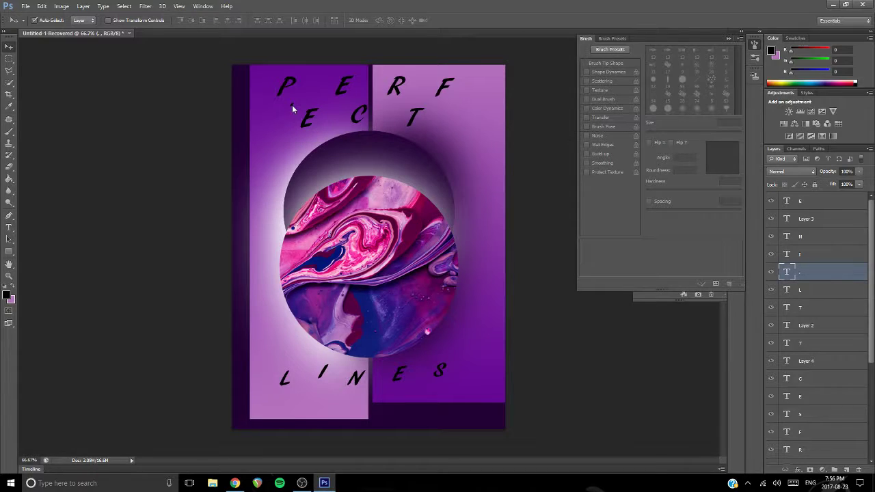
right_click(814, 271)
key("Escape")
- Nudge the second-row T slightly right and the first-row E slightly left
left_click(415, 120)
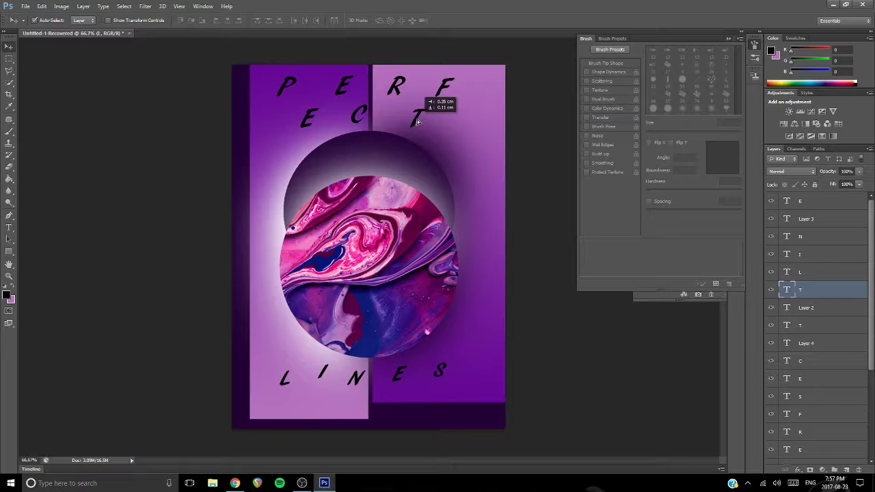
left_click_drag(341, 99, 335, 100)
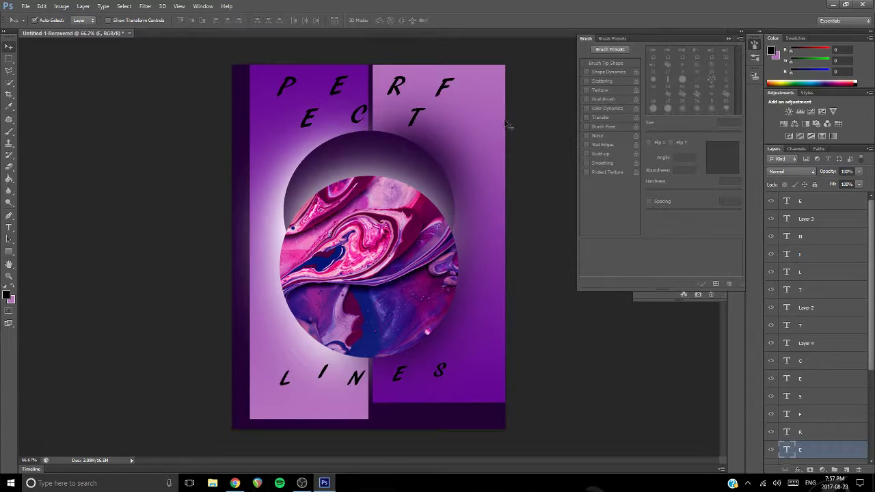
- Try black strokes on the Rectangle 5 layer with the 80 px spatter brush tip, and undo each one
left_click(9, 131)
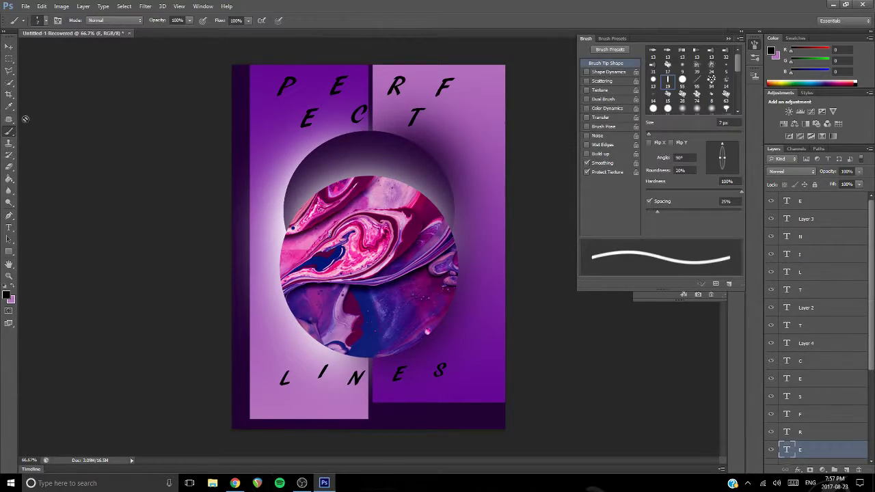
scroll(660, 84, "down", 3)
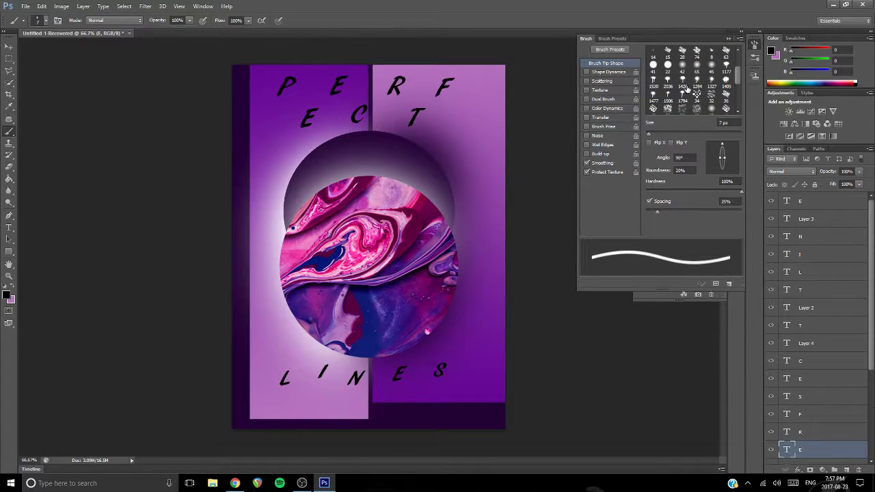
scroll(689, 89, "down", 2)
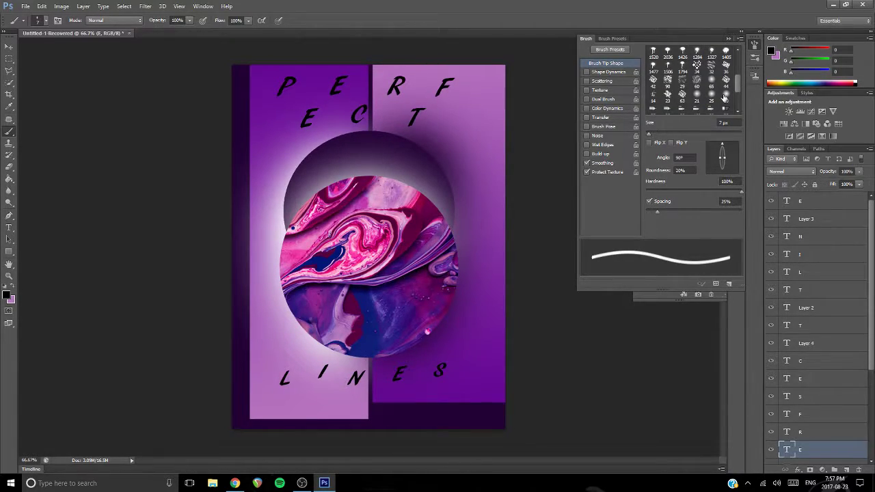
left_click(678, 111)
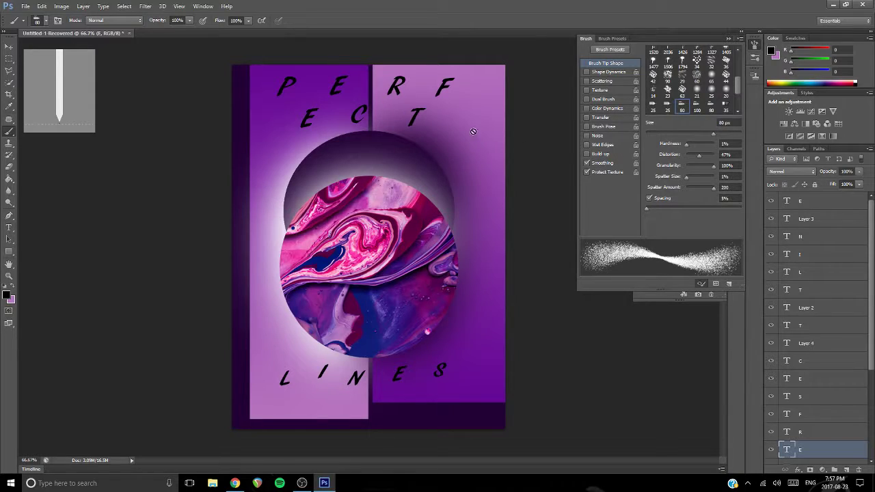
scroll(830, 342, "down", 4)
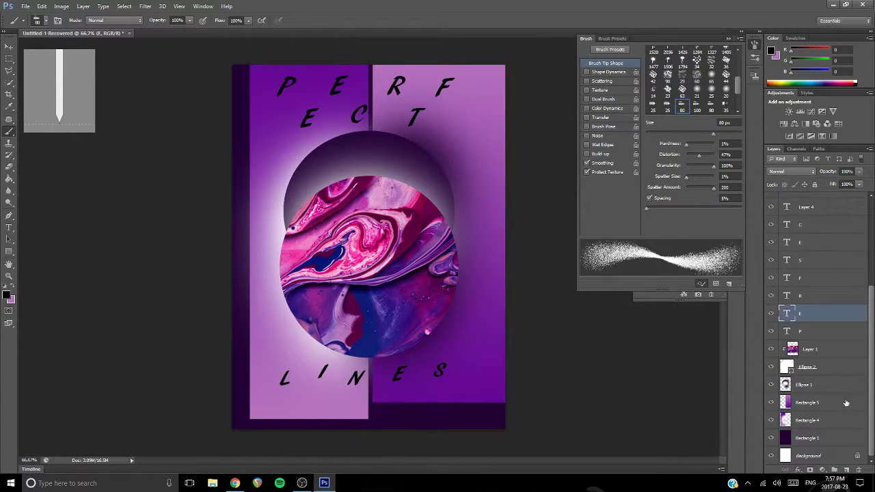
left_click(809, 408)
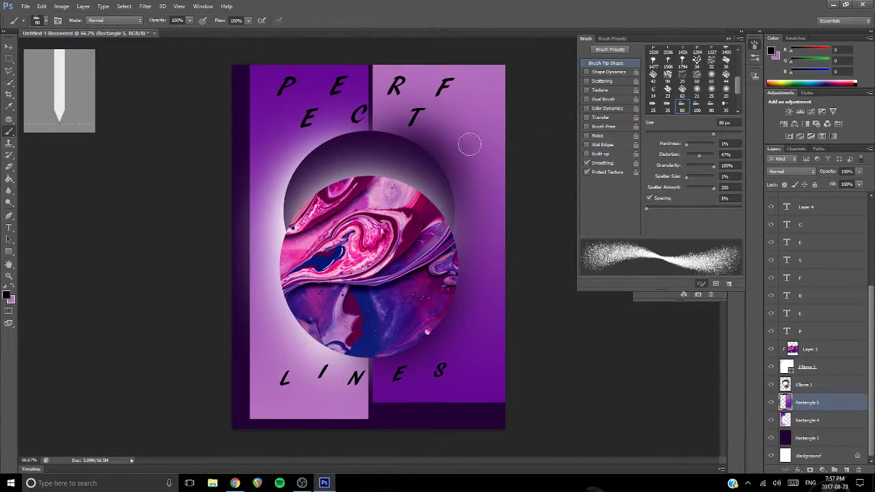
left_click_drag(466, 141, 493, 274)
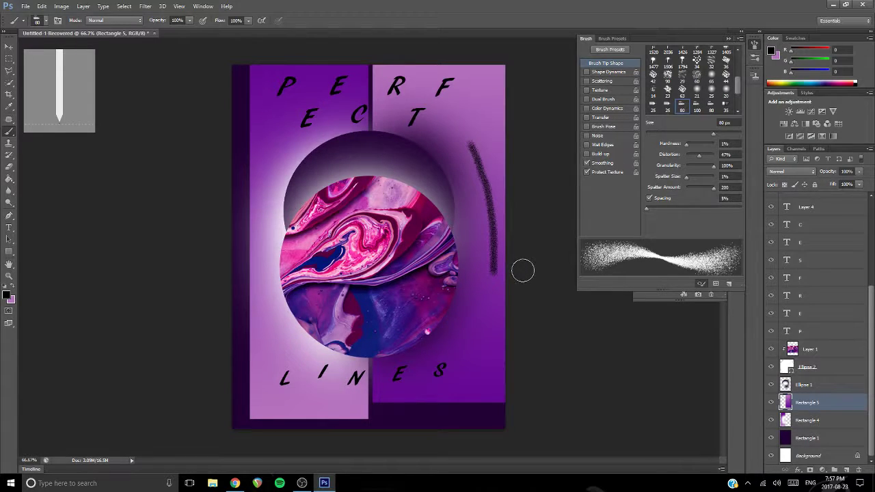
key("ctrl+z")
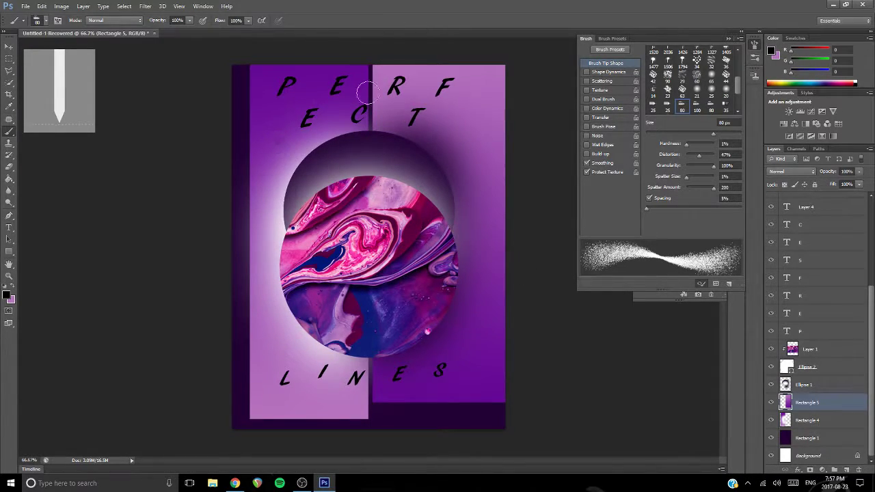
left_click_drag(274, 141, 505, 65)
key("ctrl+z")
- Set the brush to 34 px with 85% spatter size, try a stroke across the upper letter rows and undo it
left_click_drag(714, 133, 674, 133)
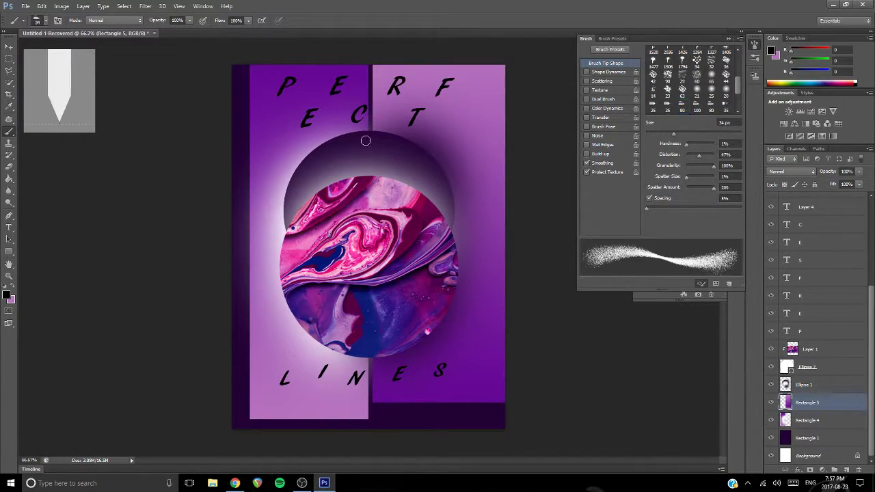
left_click_drag(688, 176, 709, 175)
mouse_move(266, 109)
left_mouse_down()
mouse_move(379, 89)
mouse_move(506, 77)
left_mouse_up()
key("ctrl+z")
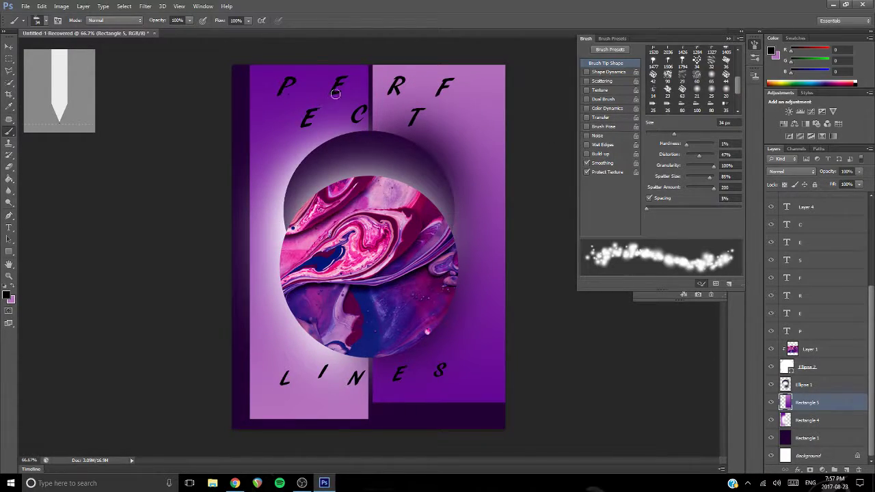
- Try painting a black dot after each letter of PERFECT from the first E to the T, and undo the dots
left_click(346, 91)
left_click(408, 89)
left_click(447, 94)
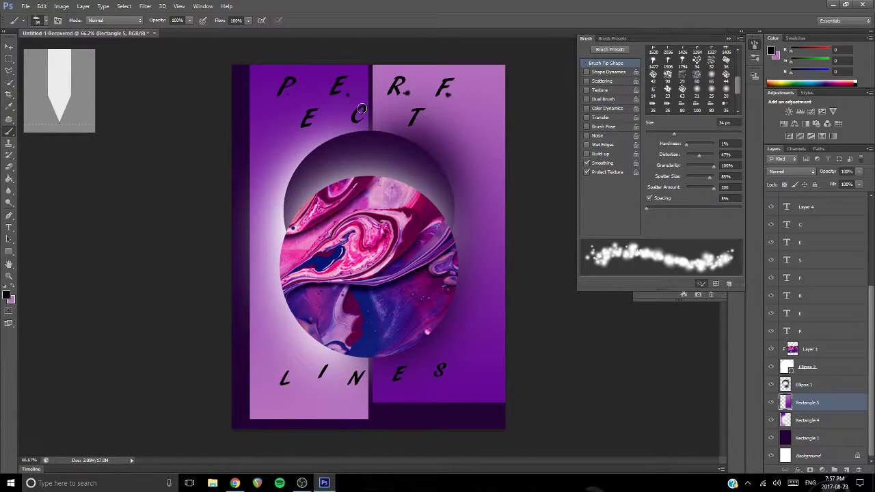
left_click(316, 123)
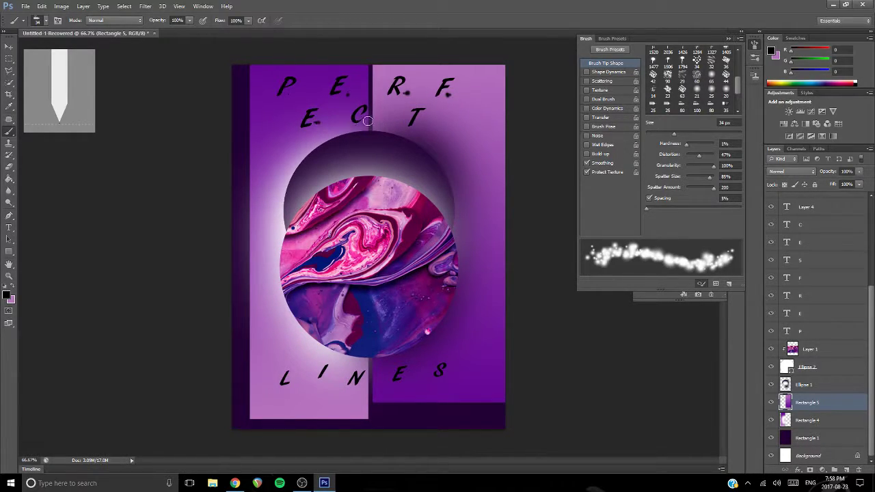
left_click(372, 121)
left_click(424, 123)
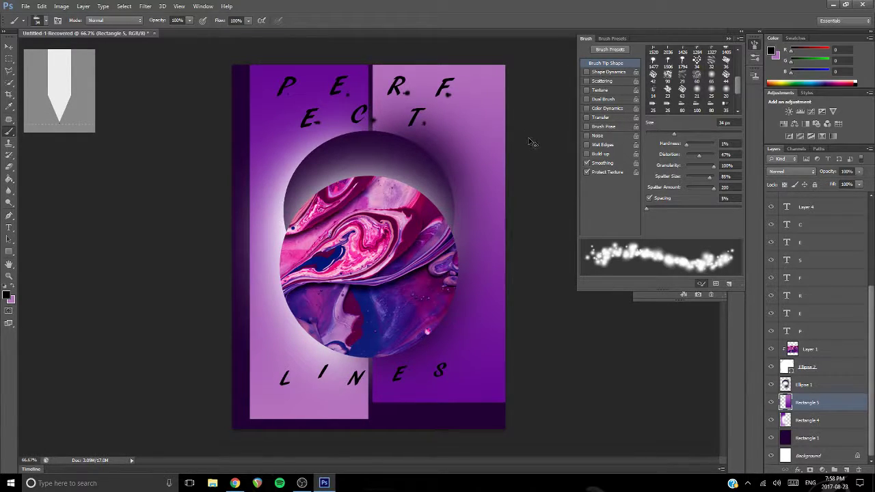
key("ctrl+alt+z")
key("ctrl+alt+z")
key("ctrl+alt+z")
key("ctrl+alt+z")
- Try broad black strokes across the upper rows with the 14 px brush tip enlarged to 310 px, and undo them
left_click(656, 93)
left_click_drag(675, 131, 723, 132)
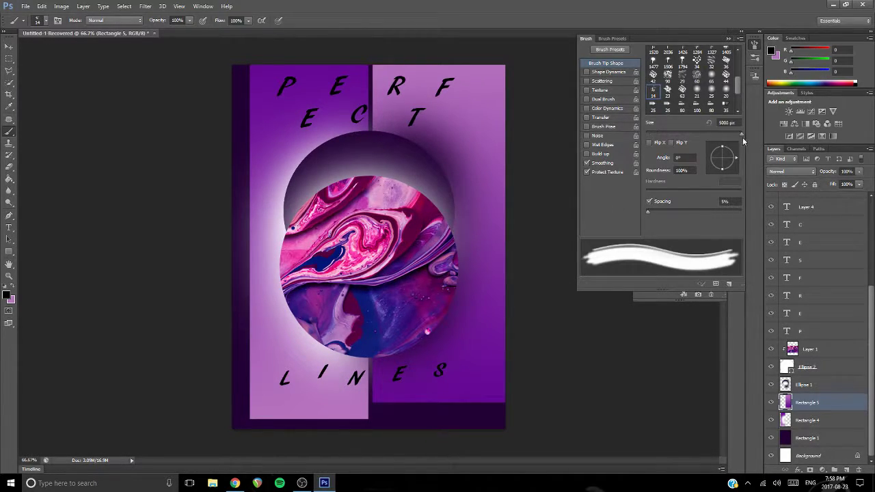
left_click_drag(431, 110, 472, 92)
left_click_drag(205, 161, 431, 102)
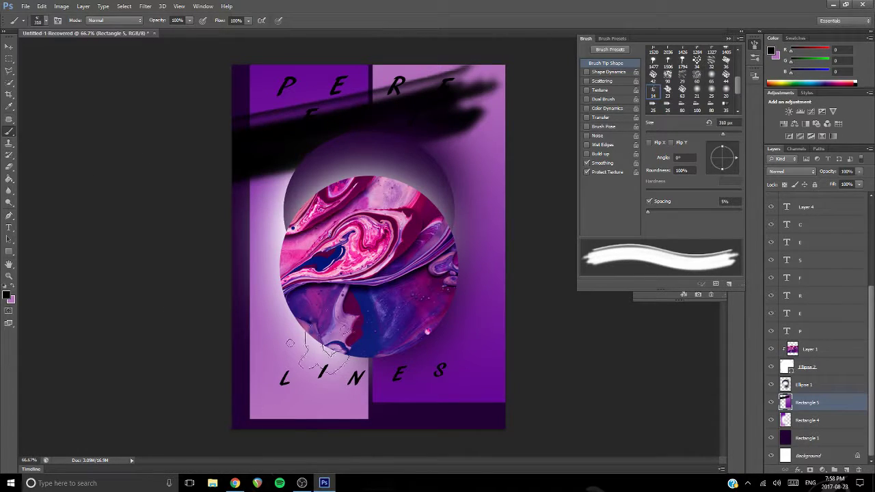
key("ctrl+alt+z")
key("ctrl+alt+z")
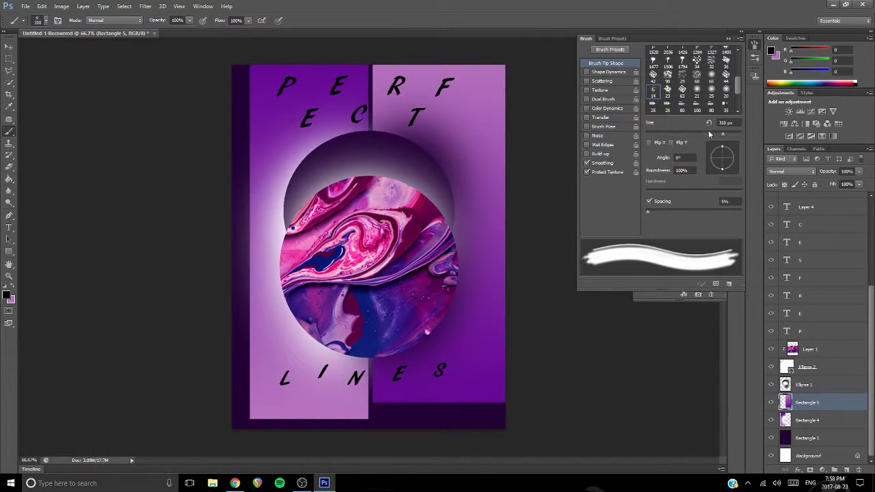
- Add a layer above Rectangle 5, try a broad black stroke on it at 33% layer opacity, and undo both the opacity change and the stroke
left_click(847, 472)
left_click_drag(479, 113, 239, 174)
left_click(859, 171)
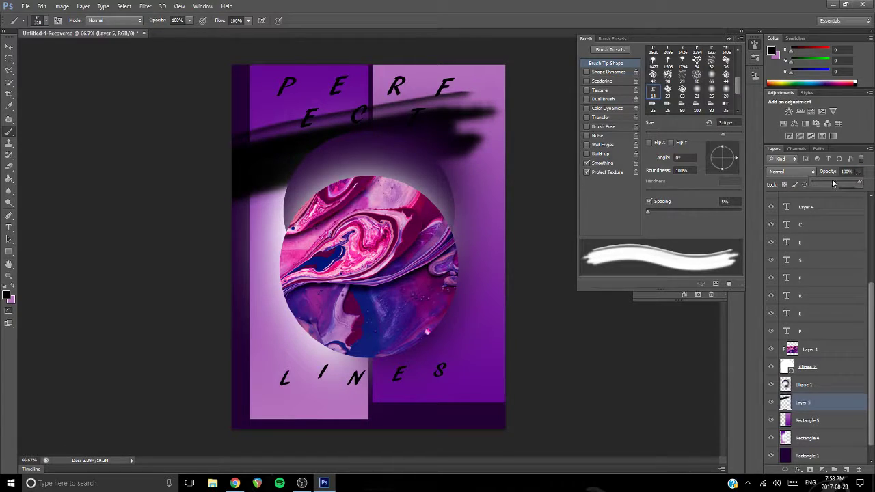
mouse_move(819, 185)
left_mouse_down()
mouse_move(811, 185)
mouse_move(827, 182)
left_mouse_up()
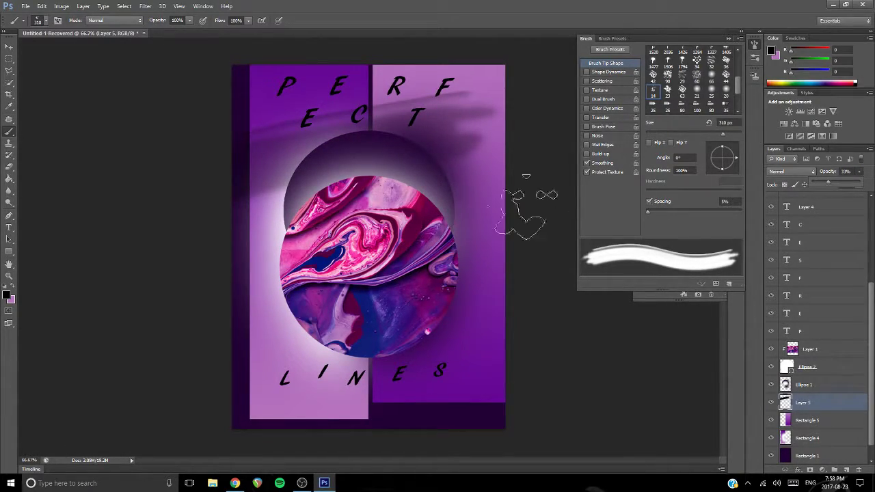
key("Escape")
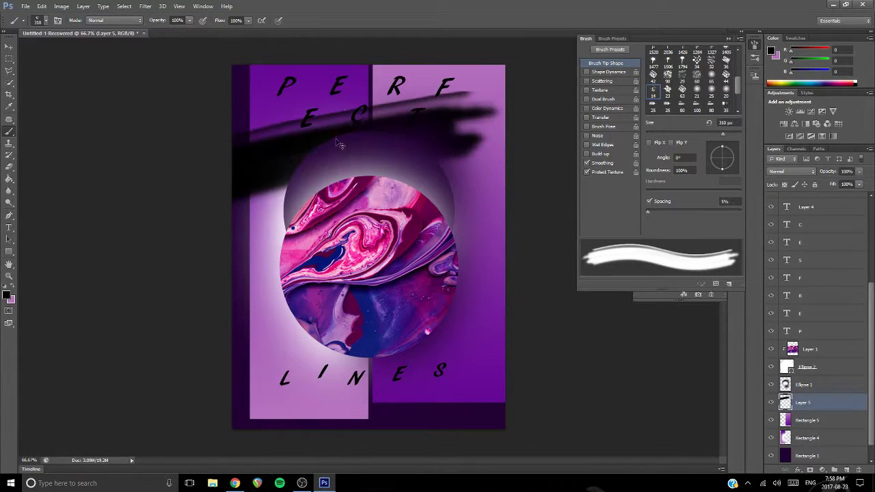
key("ctrl+z")
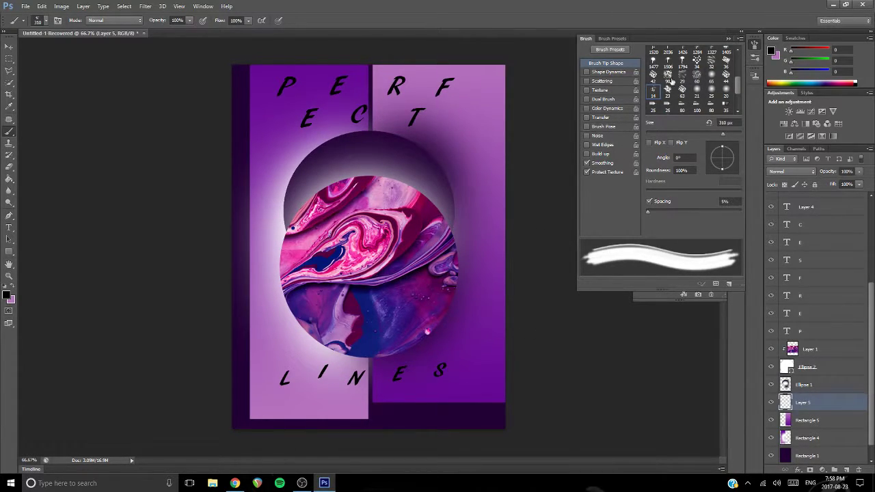
- Try a long thin black stroke down the poster's right-hand side with the 8 px brush tip, and undo it
scroll(703, 97, "down", 2)
scroll(704, 98, "up", 4)
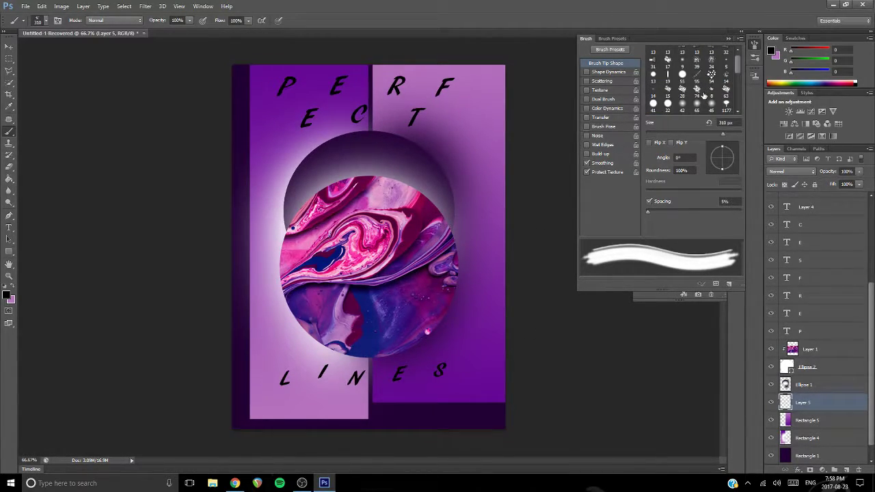
left_click(713, 90)
left_click_drag(480, 120, 502, 343)
key("ctrl+z")
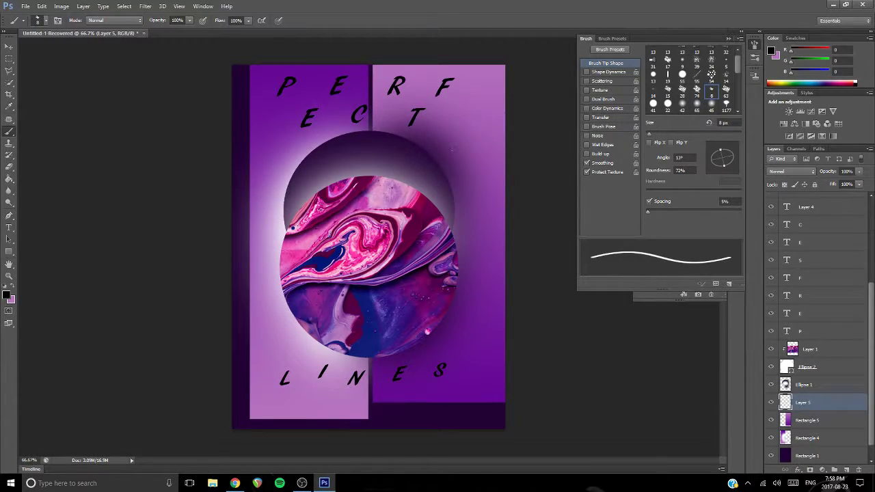
- Try scattering short black 8 px strokes around the letters and circle on Layer 5, and undo them all
left_click_drag(482, 98, 466, 124)
left_click_drag(486, 341, 460, 365)
left_click_drag(341, 395, 443, 381)
key("ctrl+z")
left_click_drag(275, 109, 301, 100)
key("ctrl+z")
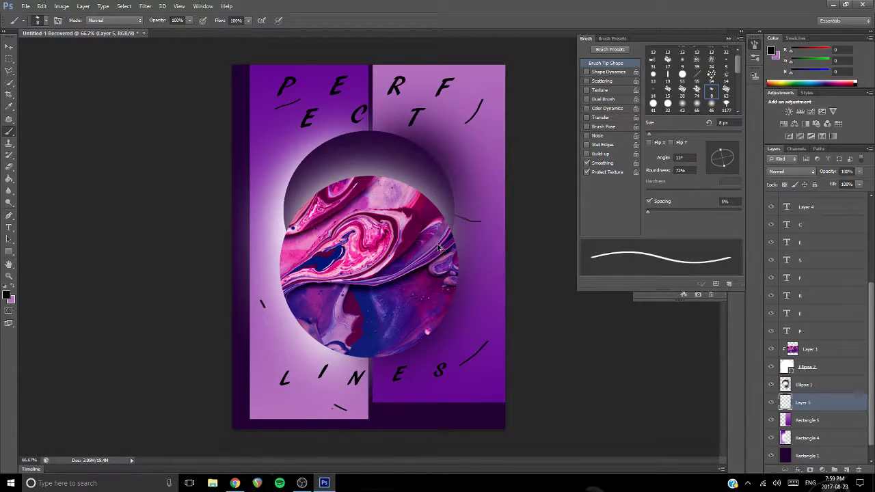
key("ctrl+alt+z")
key("ctrl+alt+z")
key("ctrl+alt+z")
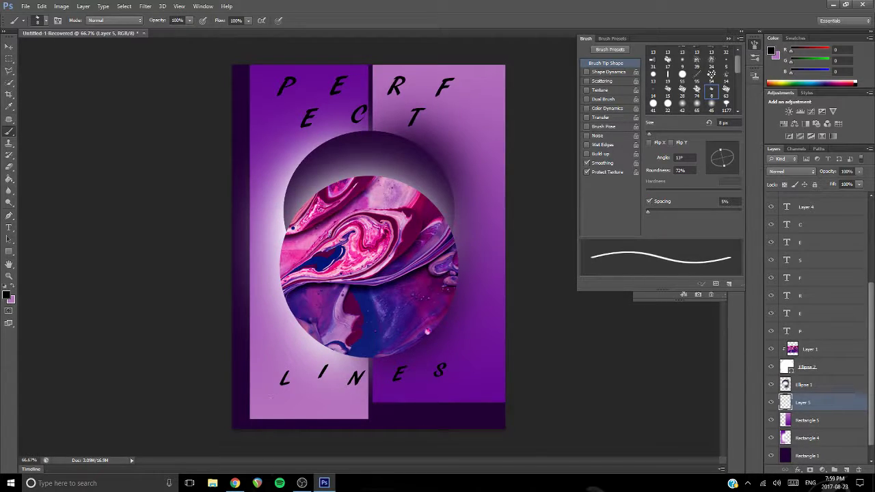
- Sample the deep purple near the lower edge of the Rectangle 5 panel and swap it to the background colour
scroll(795, 398, "down", 1)
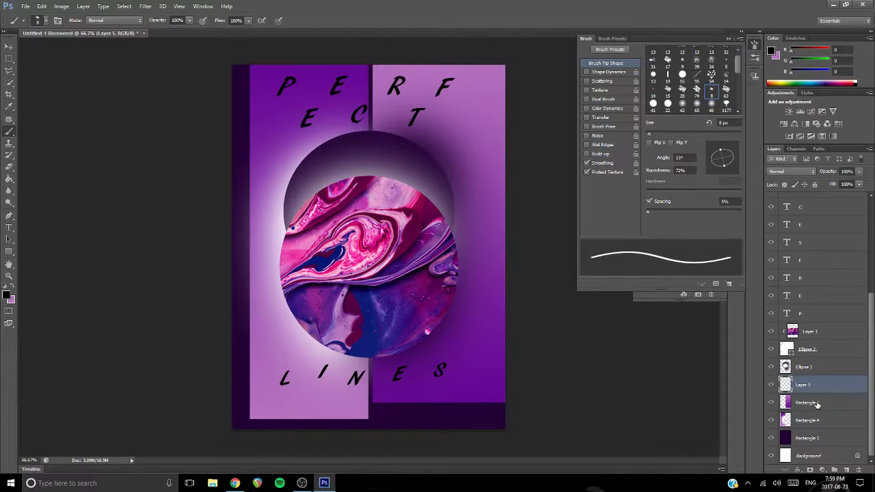
left_click(816, 404)
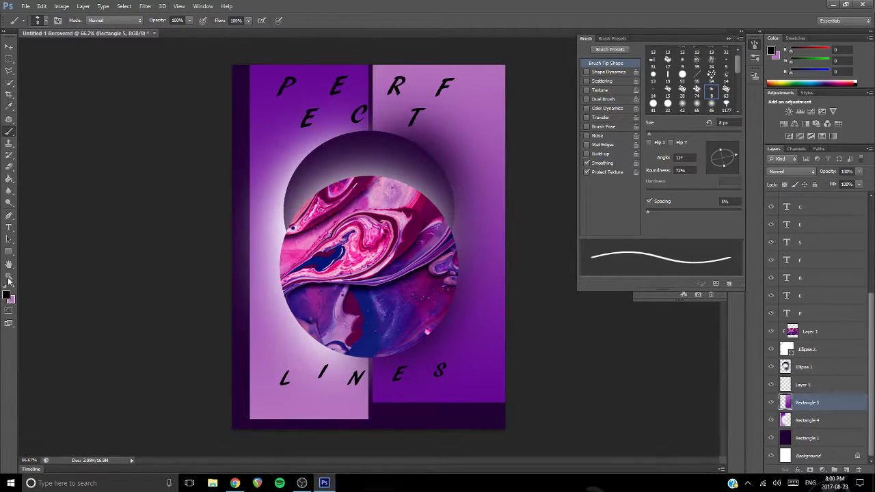
left_click(9, 106)
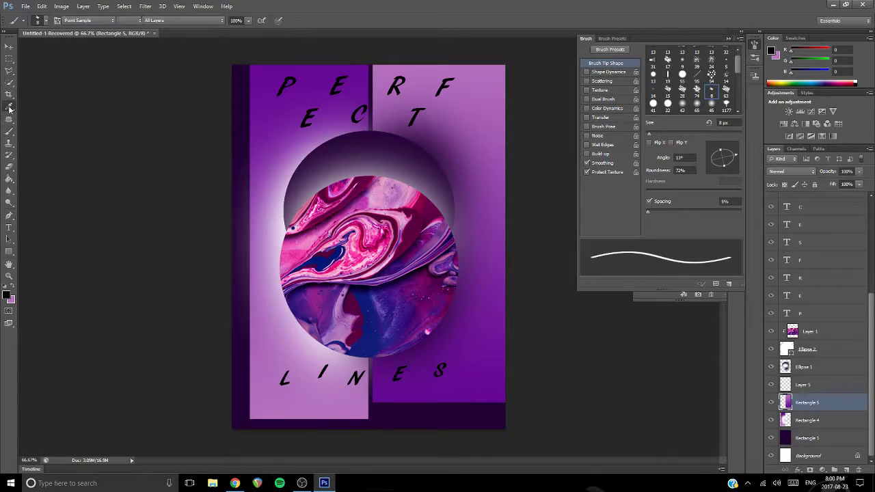
left_click(475, 390)
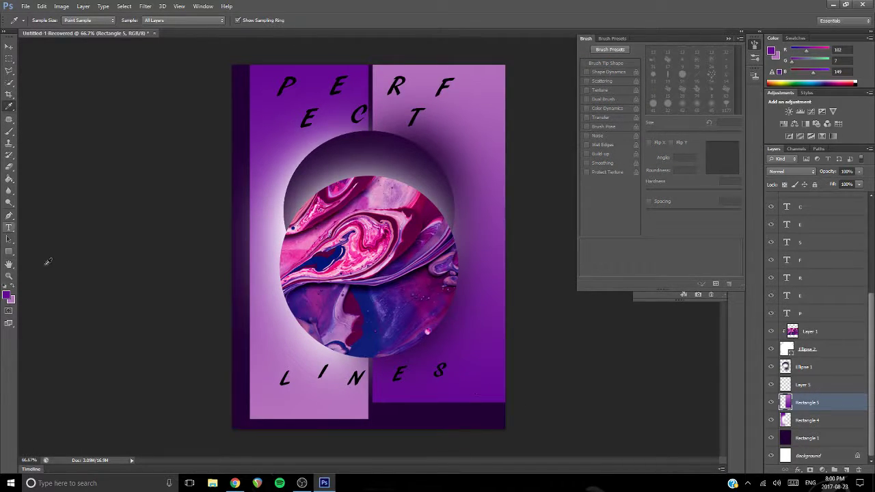
left_click(9, 277)
- Set the foreground colour to crimson #c20354
left_click(8, 294)
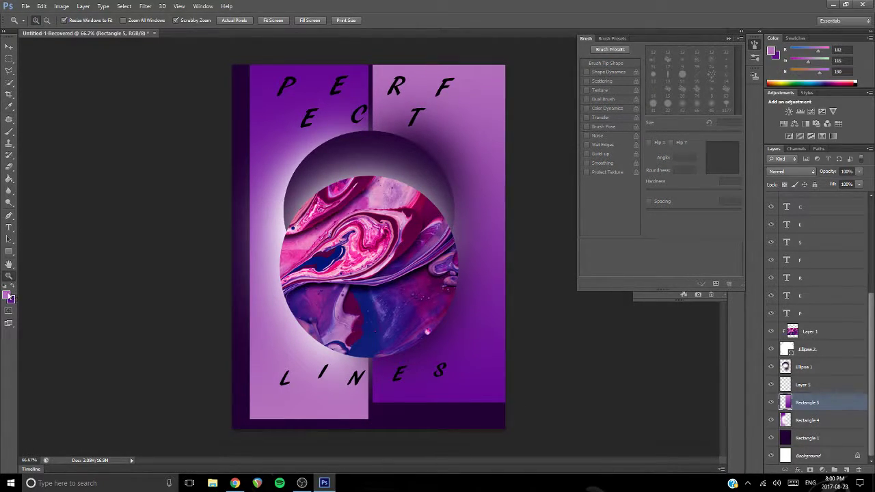
left_click_drag(506, 91, 507, 68)
mouse_move(455, 80)
left_mouse_down()
mouse_move(453, 63)
mouse_move(468, 67)
mouse_move(493, 104)
mouse_move(493, 88)
left_mouse_up()
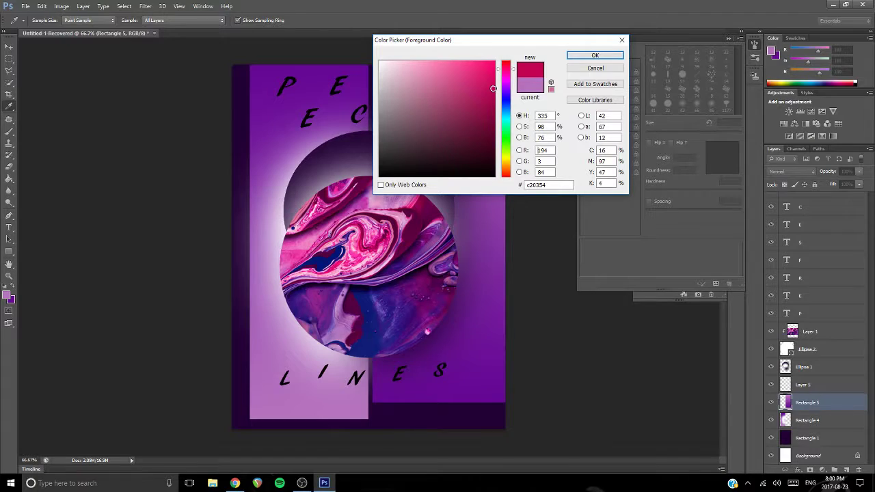
left_click(574, 58)
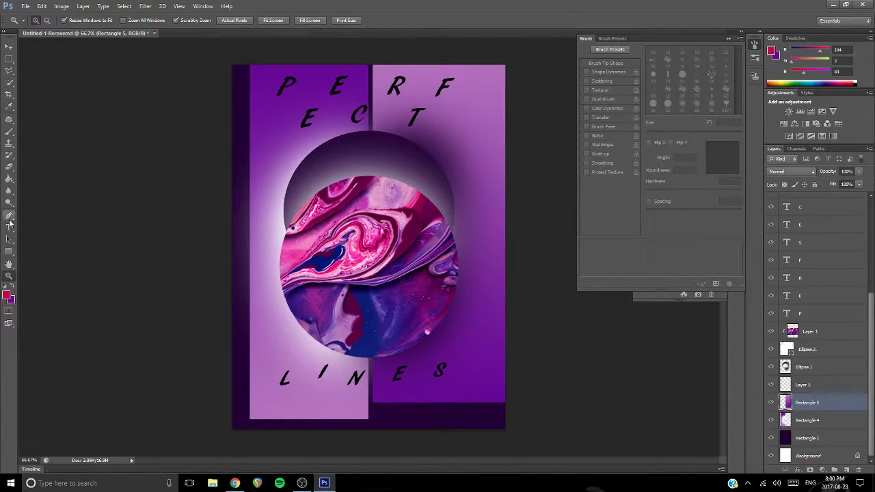
- Try a crimson rectangle about 383 × 1216 px covering the poster's left-hand column
left_click(8, 231)
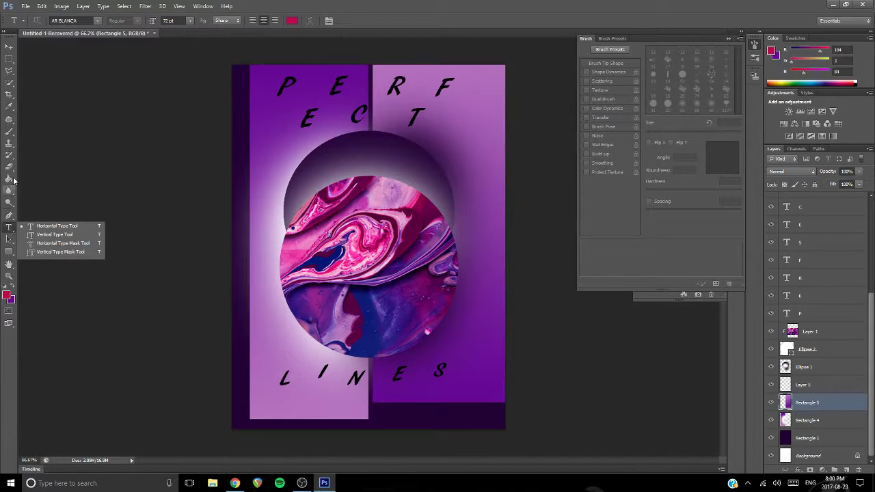
left_click(9, 256)
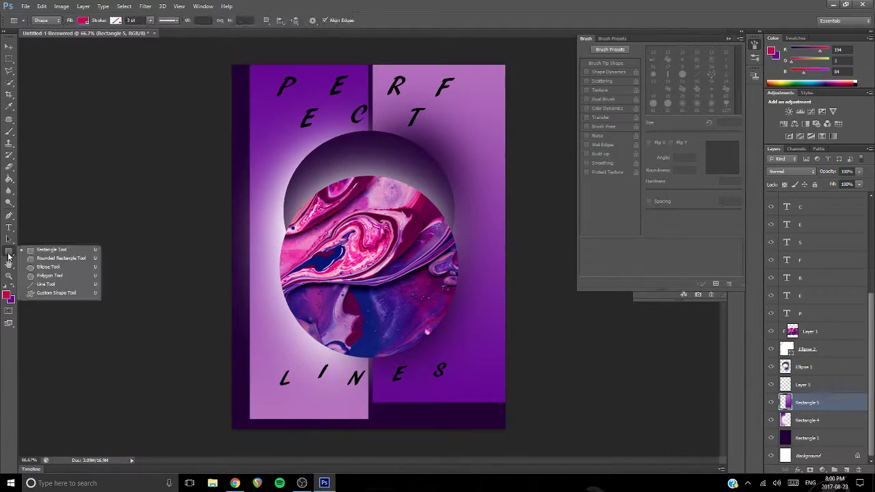
left_click(51, 251)
left_click_drag(252, 52, 368, 420)
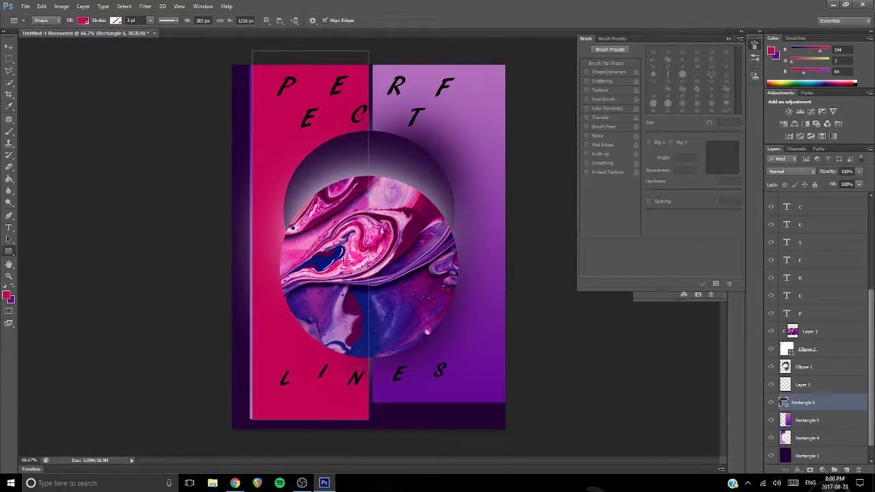
- Try a linear crimson-to-purple gradient fill on the tall rectangle, and delete the rectangle
left_click(83, 20)
left_click(81, 39)
left_click(39, 70)
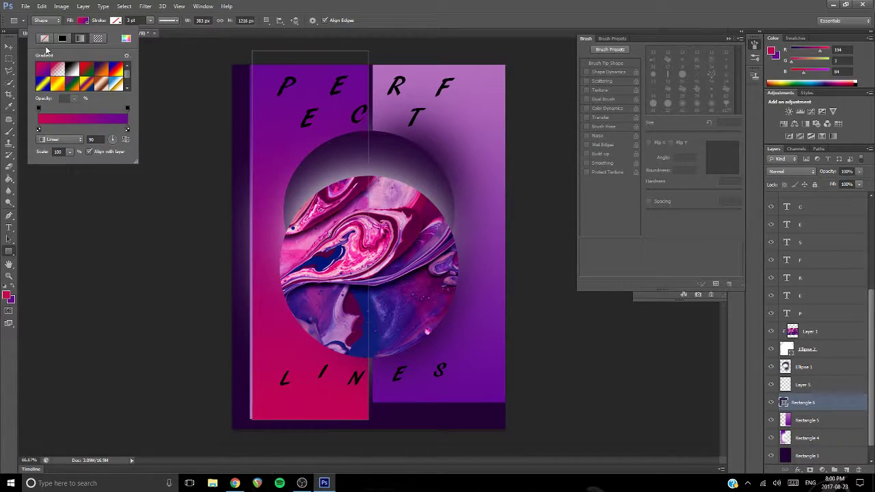
left_click(187, 78)
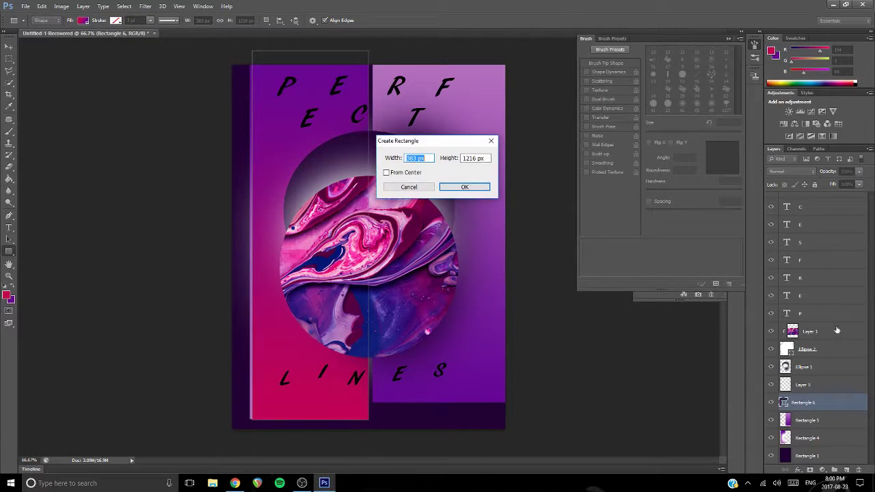
left_click(406, 188)
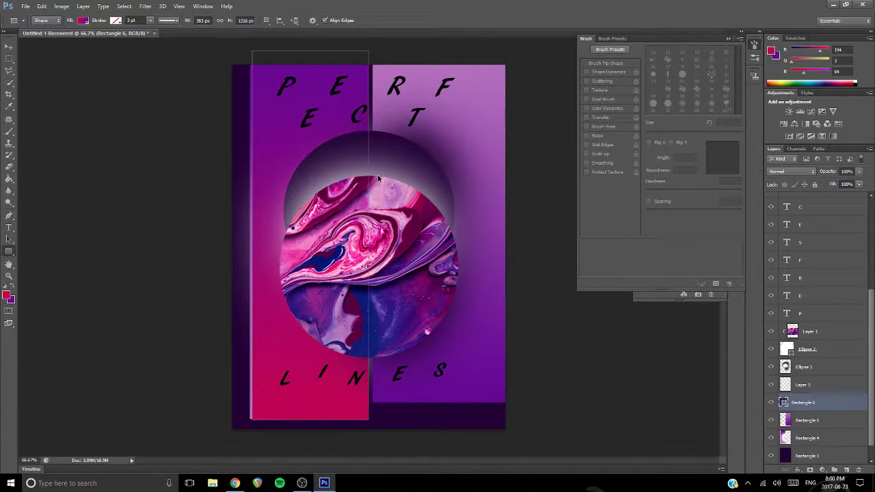
key("Delete")
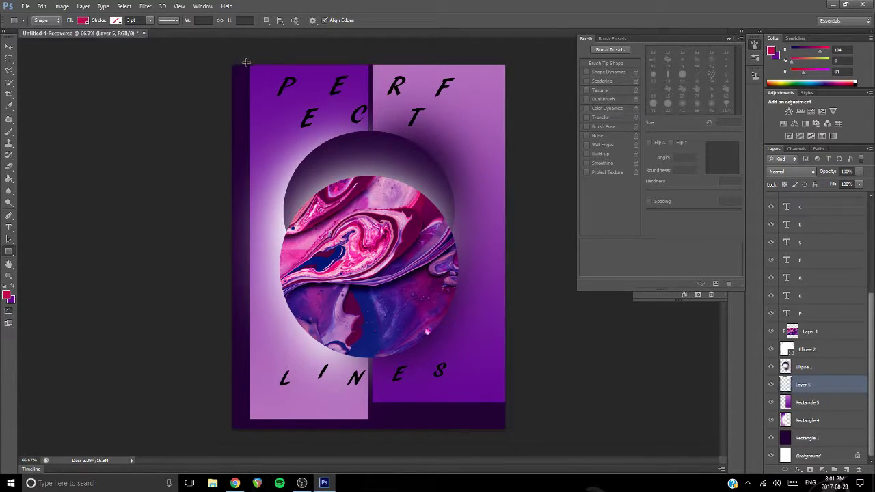
- Draw a horizontal strip about 875 × 77 px across the poster's upper edge and fill it with black
left_click_drag(249, 62, 511, 79)
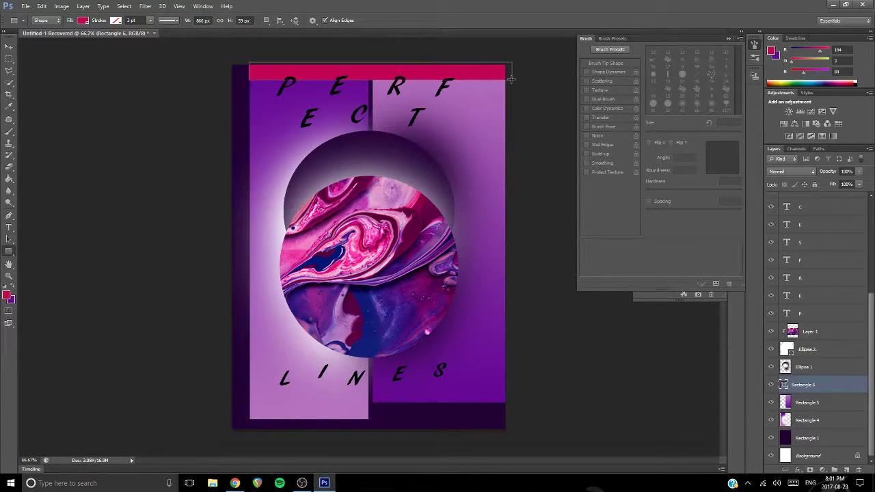
key("ctrl+z")
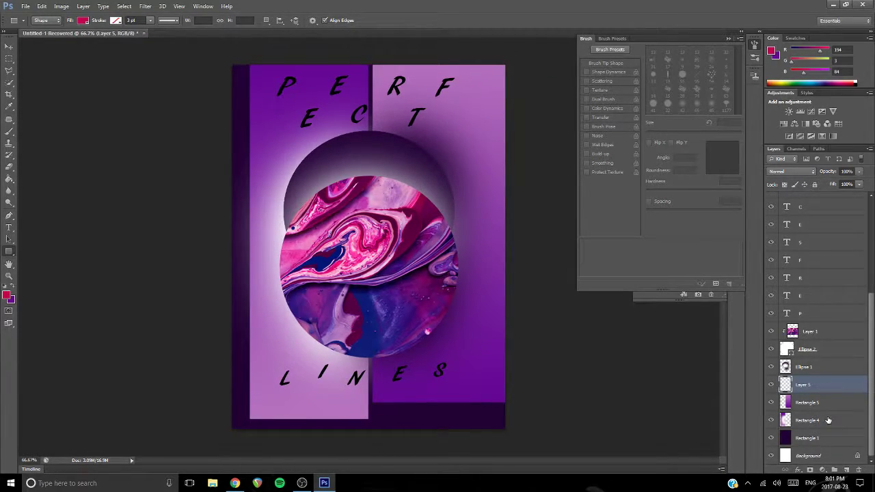
left_click_drag(244, 59, 514, 82)
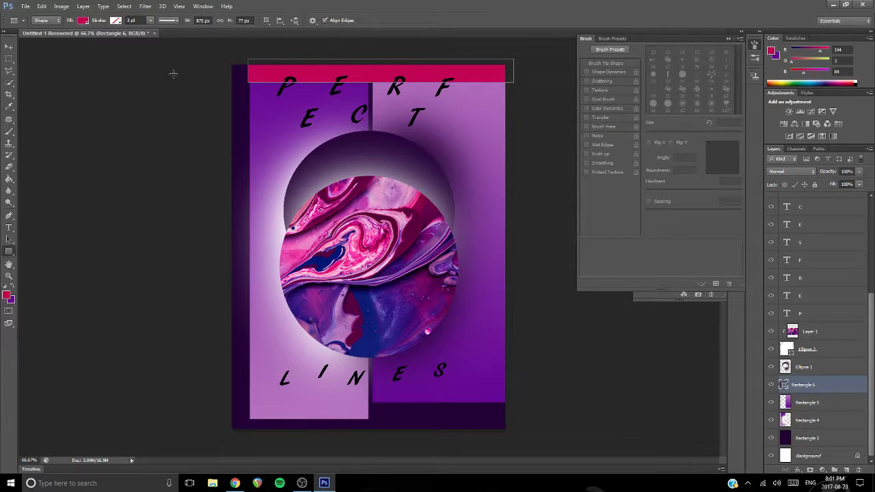
left_click(83, 19)
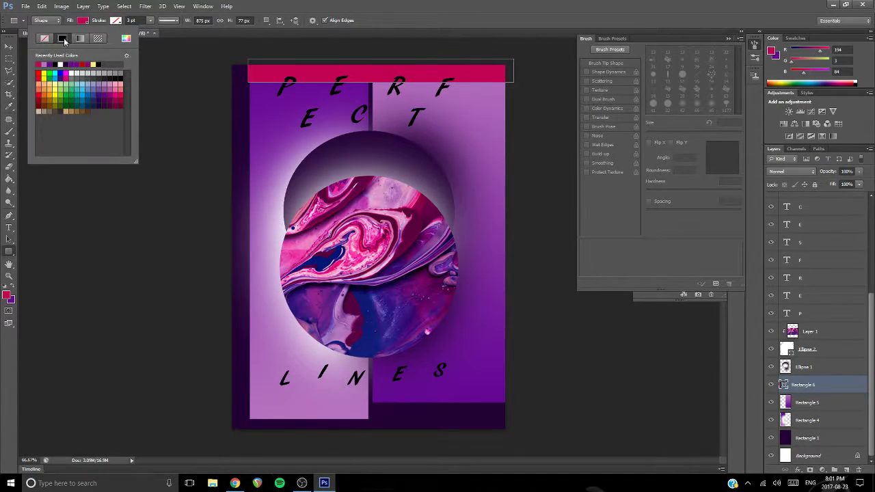
left_click(55, 64)
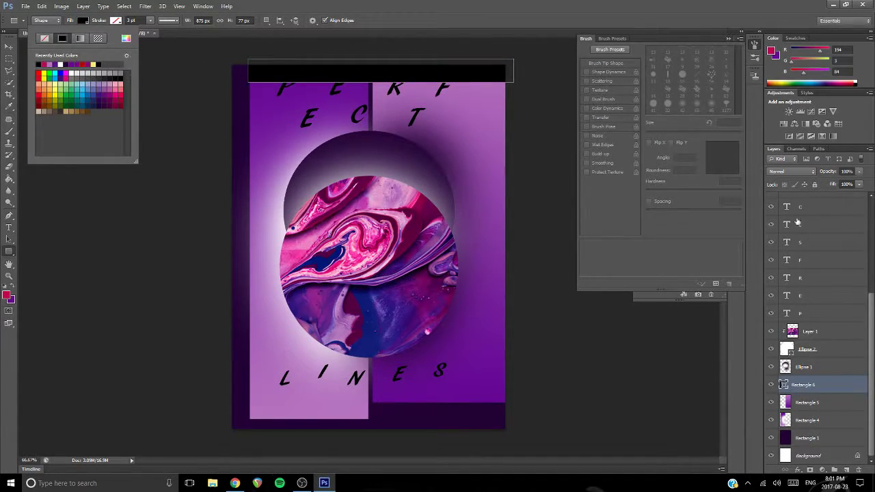
- Lower the black strip's layer opacity to 34%
left_click(859, 171)
left_click(859, 171)
left_click_drag(858, 184, 820, 182)
left_click(857, 173)
left_click_drag(834, 183, 840, 184)
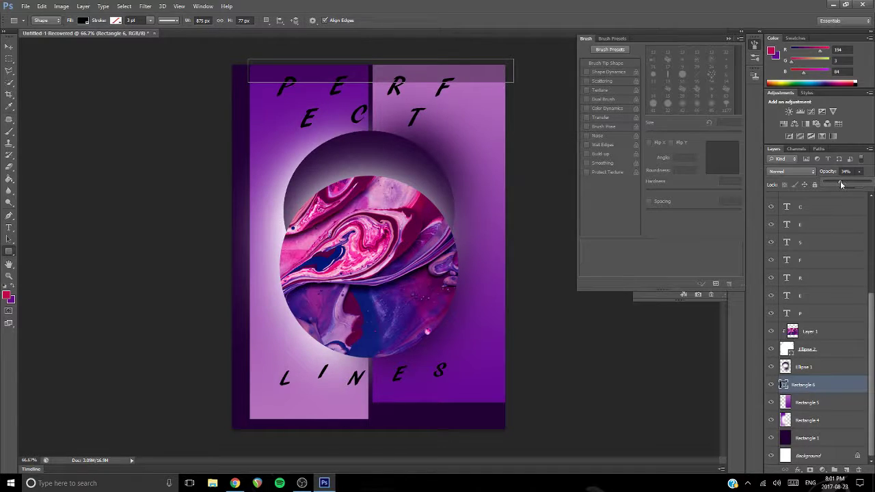
- Create a second rectangle of 875 × 77 px beside the poster, and delete its layer
left_click(532, 131)
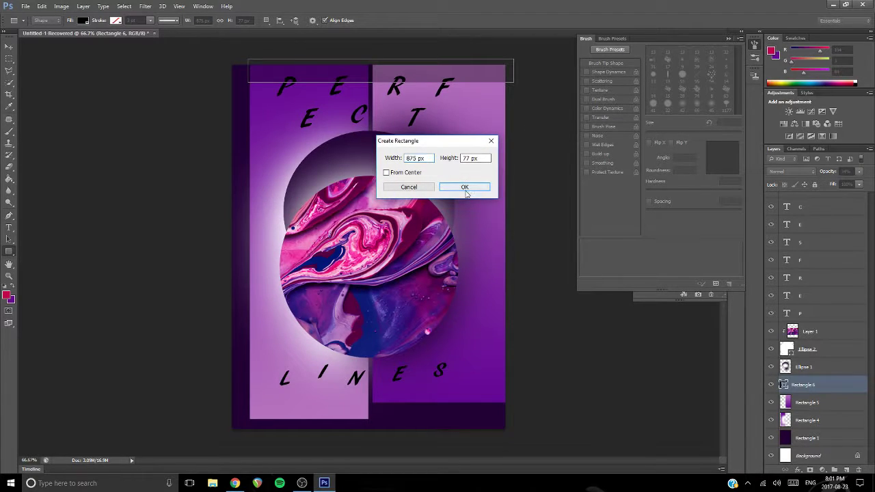
key("Return")
scroll(844, 325, "down", 1)
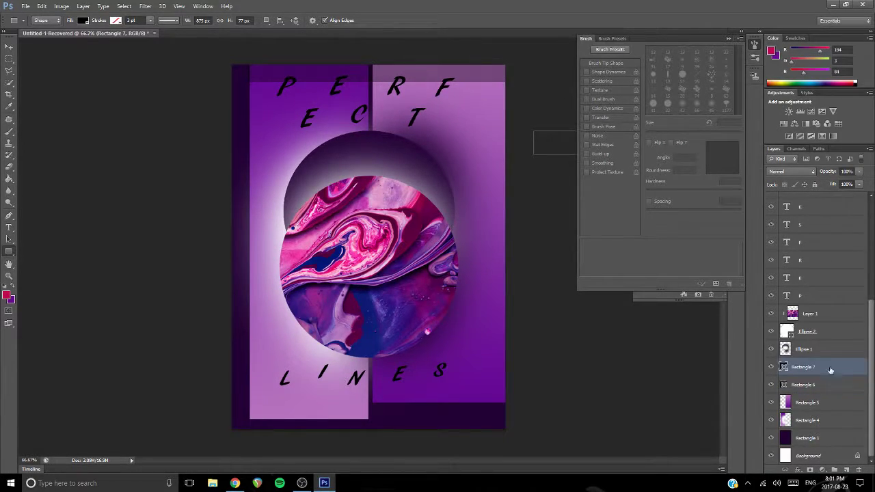
left_click(810, 386)
left_click(811, 373)
right_click(811, 375)
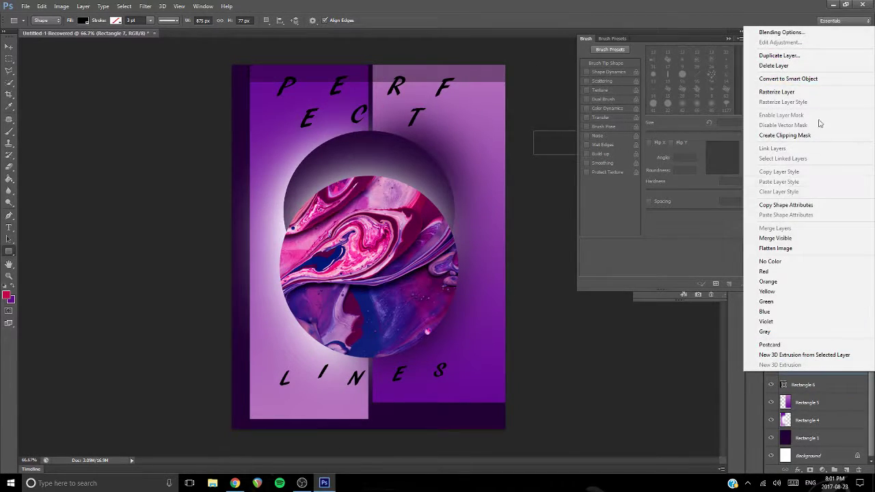
left_click(820, 67)
right_click(813, 387)
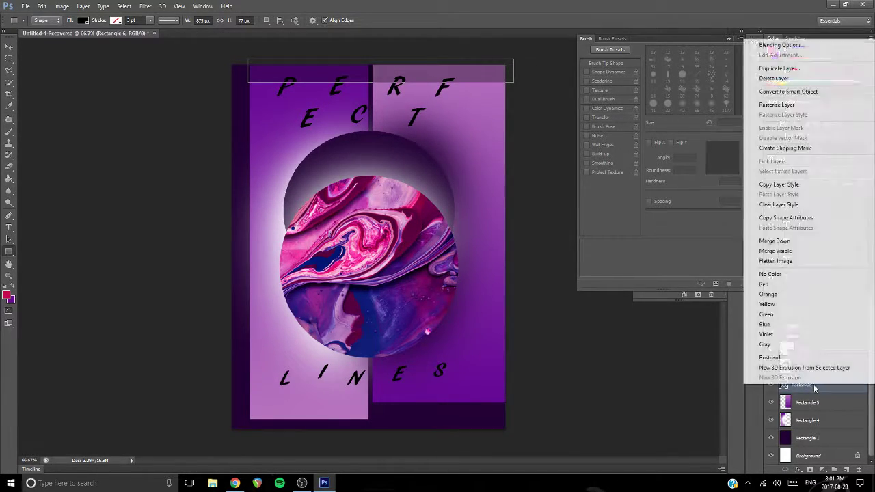
key("Escape")
left_click(124, 6)
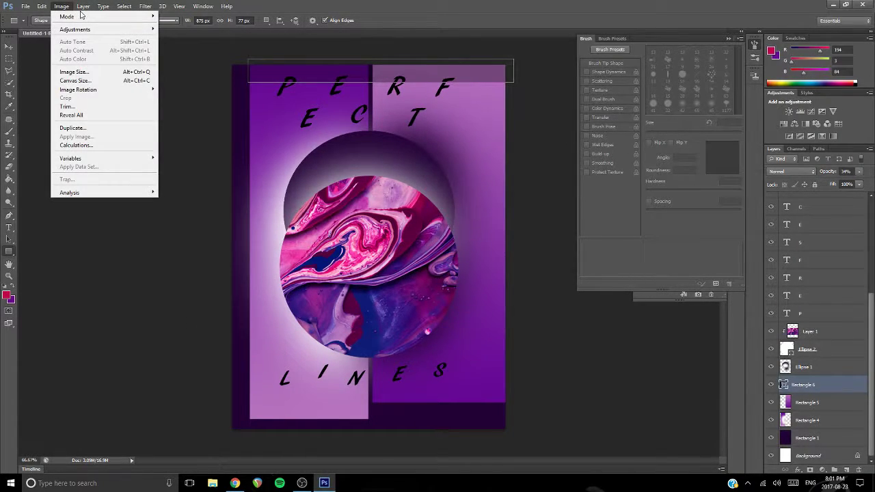
mouse_move(145, 5)
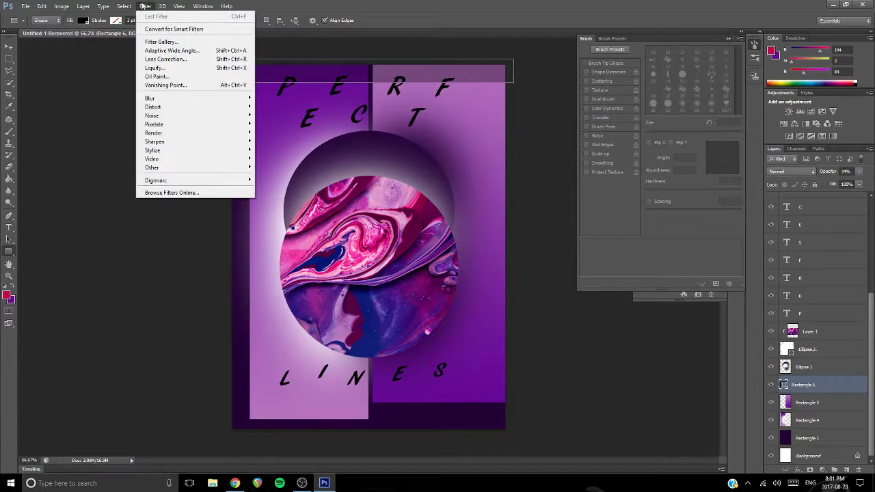
mouse_move(83, 6)
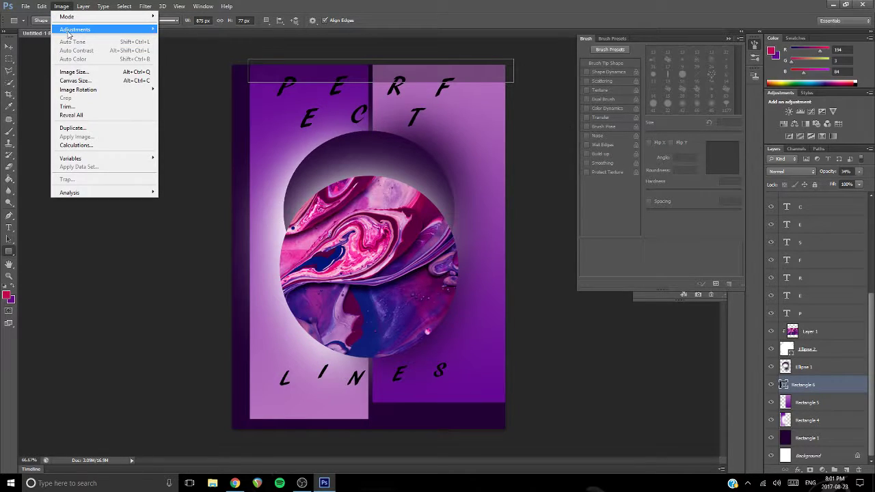
mouse_move(69, 30)
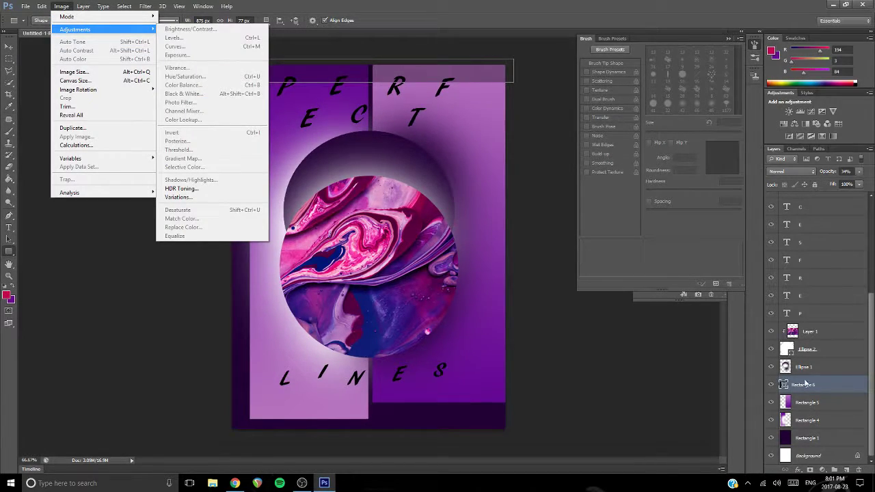
- Rasterize the Rectangle 6 strip layer
left_click(807, 384)
right_click(806, 384)
left_click(781, 104)
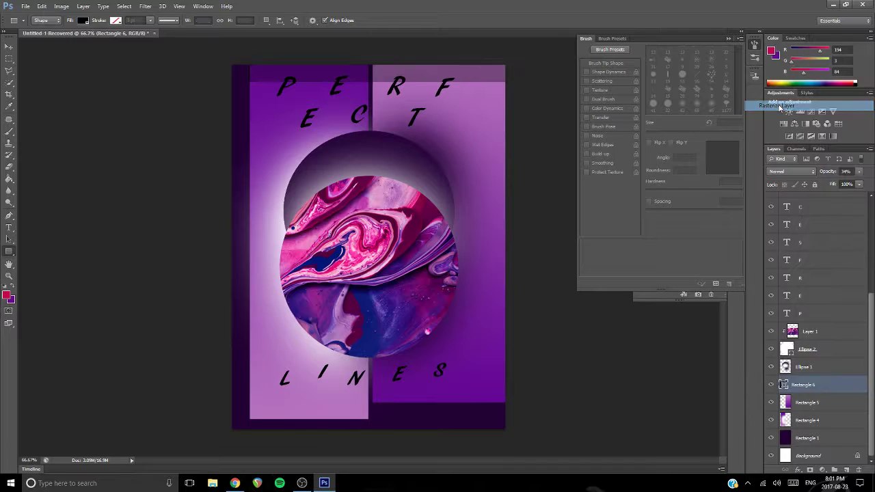
- Apply a Gaussian Blur with a radius of 12.7 pixels to the Rectangle 6 strip
left_click(62, 7)
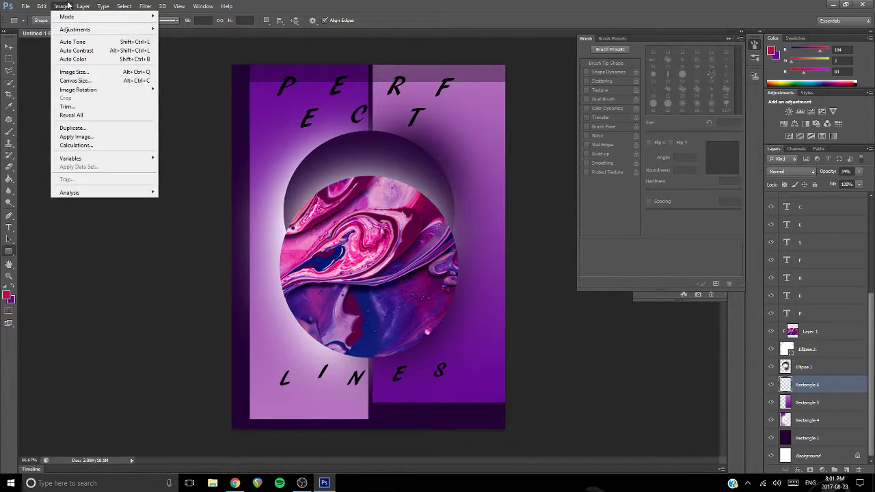
mouse_move(74, 30)
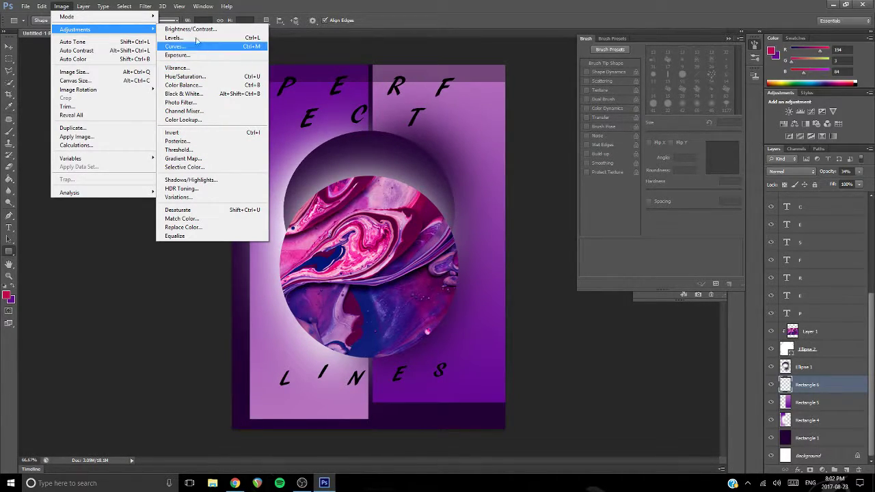
mouse_move(87, 6)
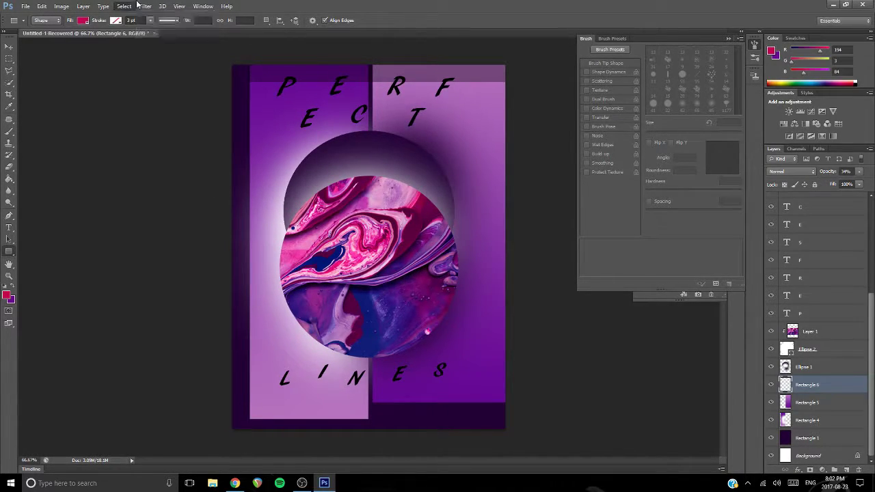
mouse_move(161, 102)
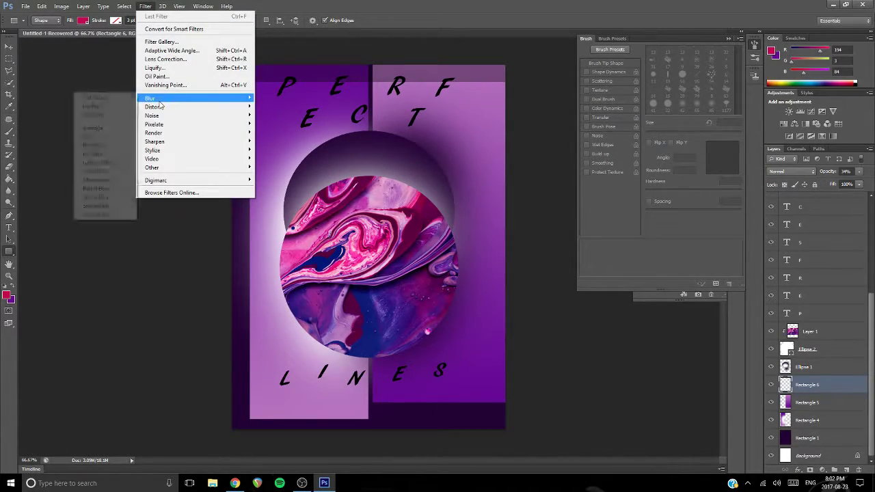
left_click(100, 162)
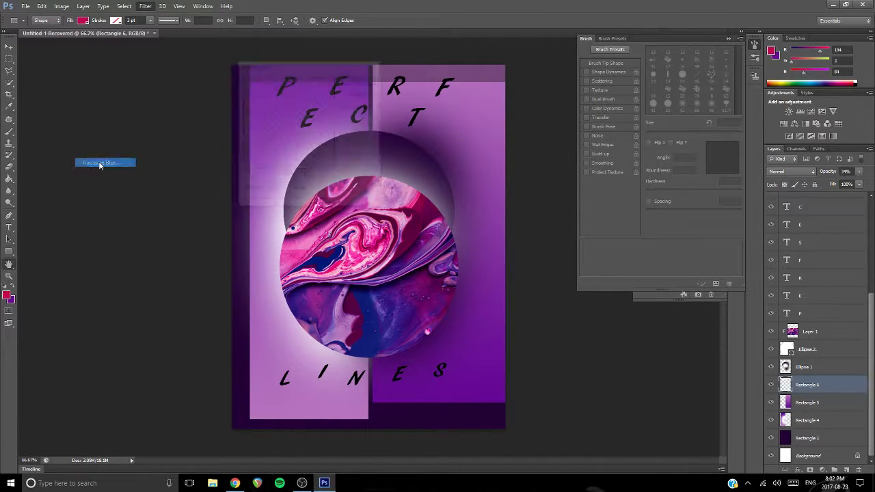
left_click_drag(304, 68, 154, 79)
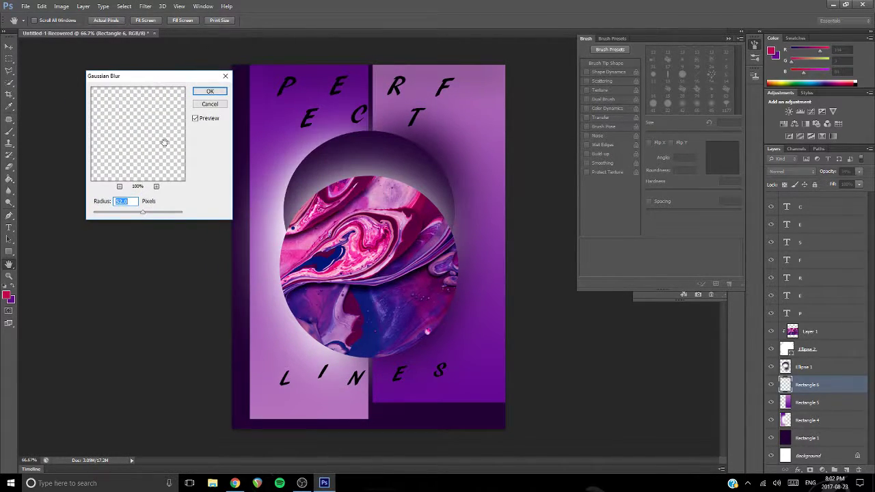
left_click_drag(144, 212, 89, 220)
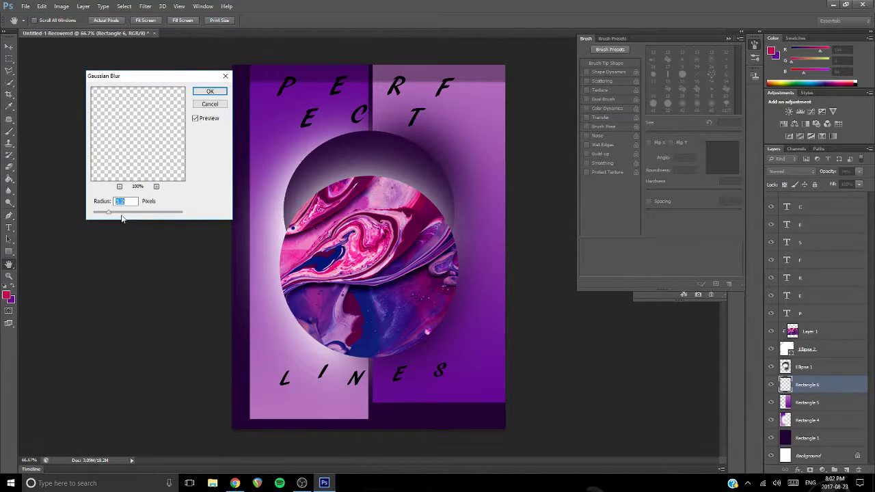
mouse_move(123, 215)
left_mouse_down()
mouse_move(140, 213)
mouse_move(127, 214)
left_mouse_up()
left_click_drag(120, 215, 131, 214)
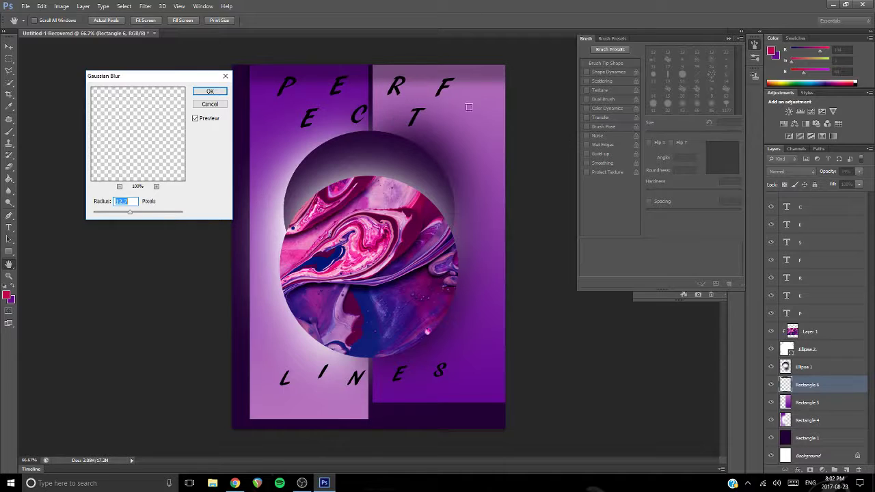
left_click(209, 91)
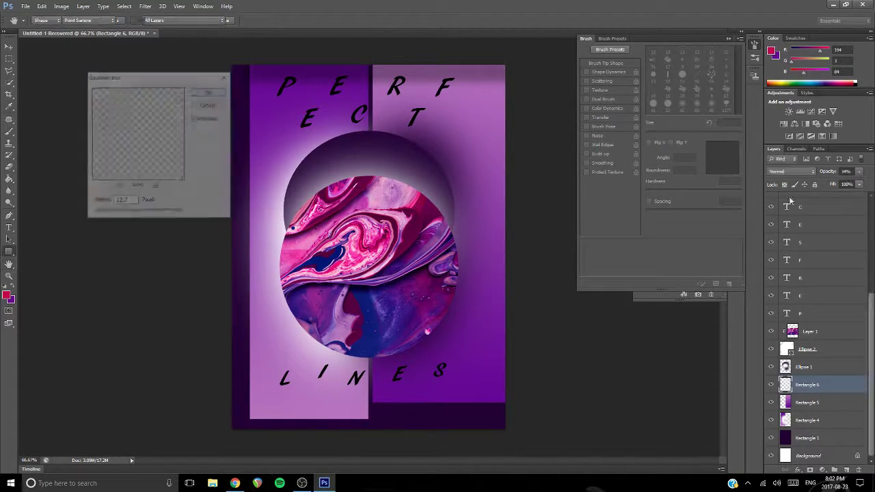
- Raise the Rectangle 6 strip's opacity to 52% and nudge it slightly upward on the poster
left_click(861, 172)
left_click_drag(842, 184, 848, 184)
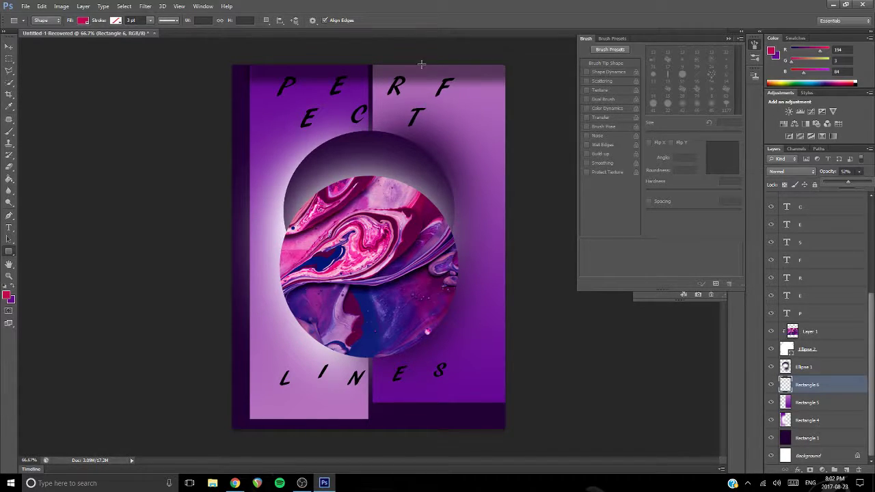
left_click(8, 46)
left_click_drag(369, 74, 372, 72)
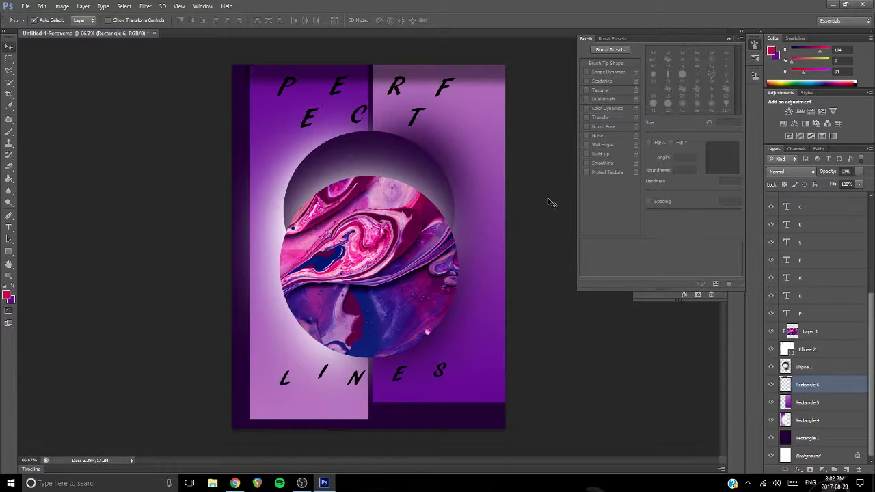
left_click(540, 282)
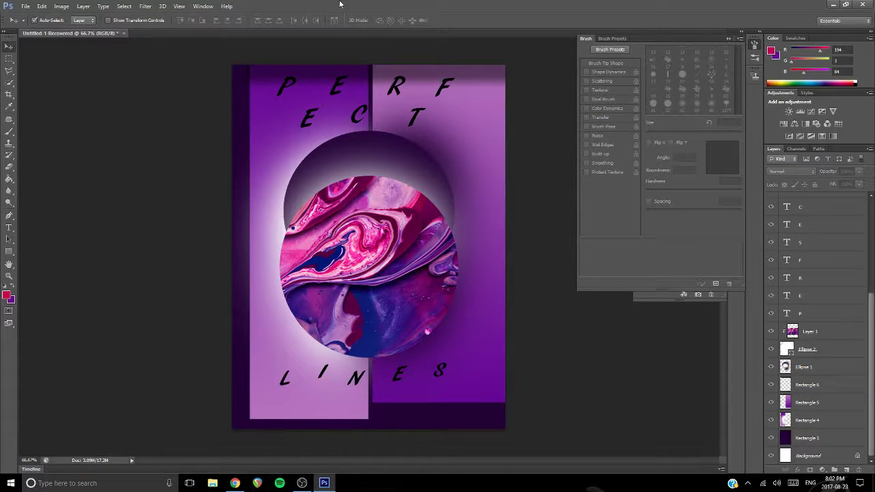
- Add a layer above Rectangle 6 and draw a black vertical strip about 109 × 1121 px along the poster's right edge
left_click(808, 384)
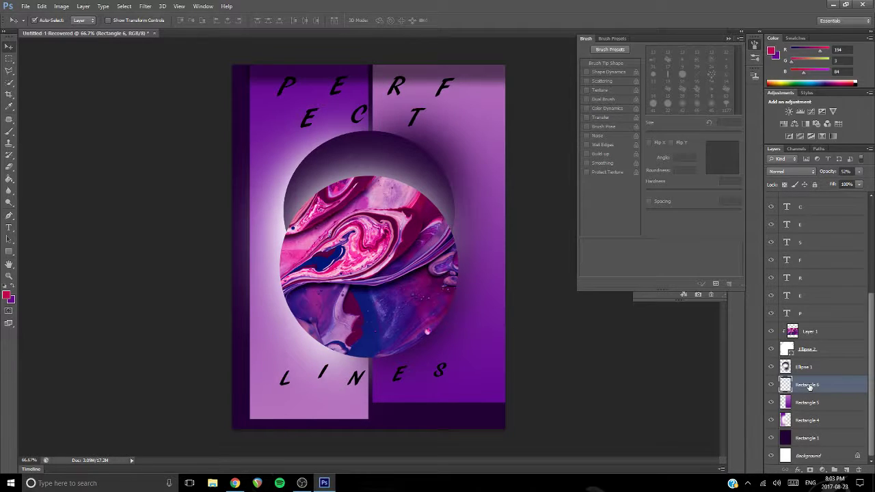
right_click(809, 386)
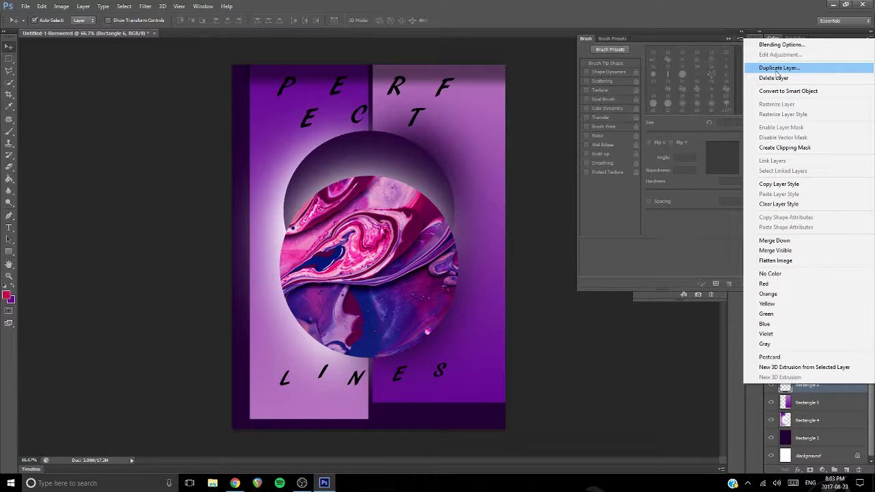
key("Escape")
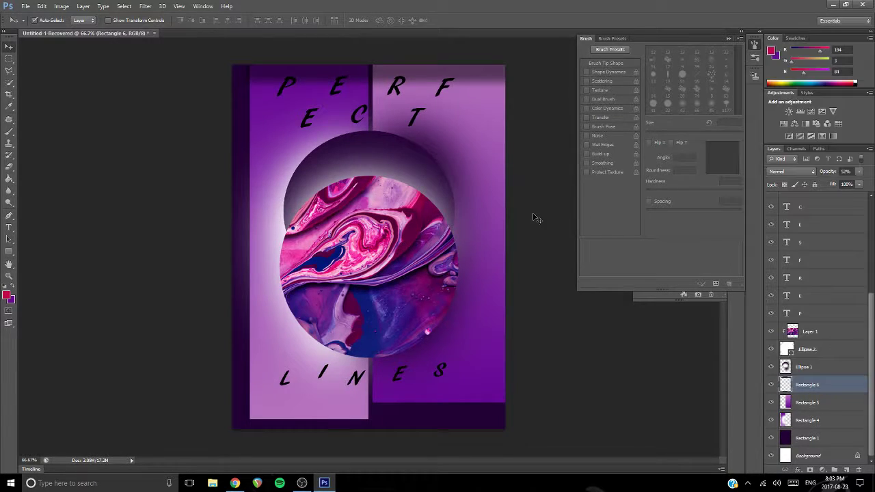
left_click(846, 471)
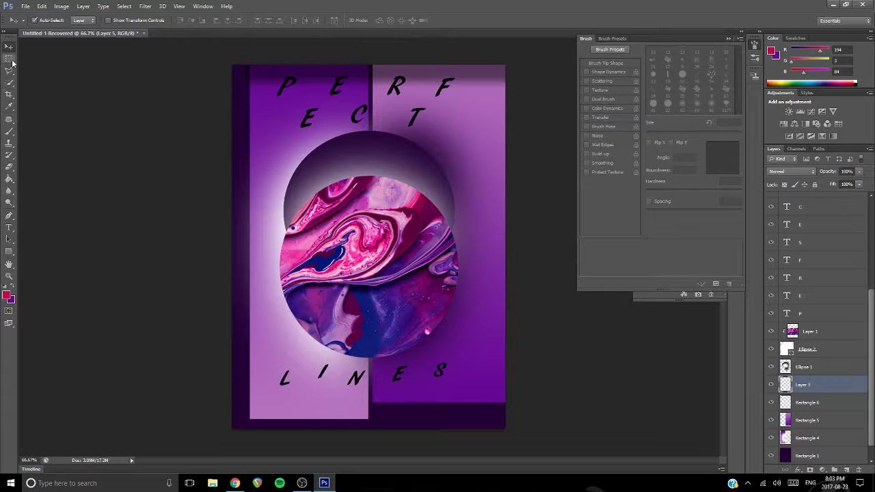
left_click(9, 252)
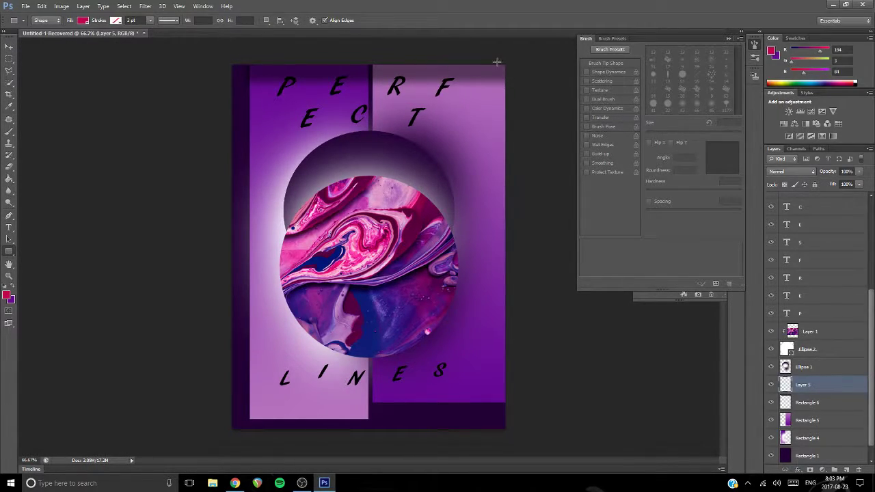
left_click_drag(495, 61, 527, 402)
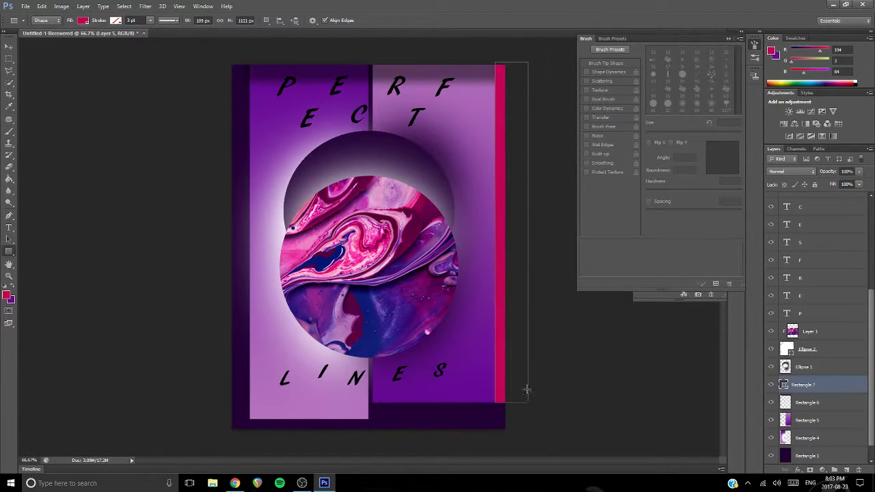
left_click(82, 20)
left_click(39, 64)
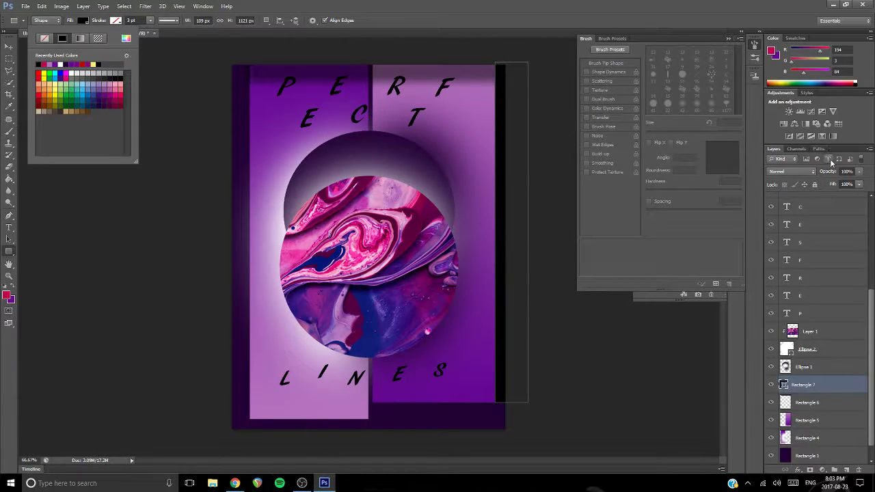
- Rasterize the black vertical strip's Rectangle 7 layer
left_click(123, 7)
left_click(145, 6)
right_click(798, 389)
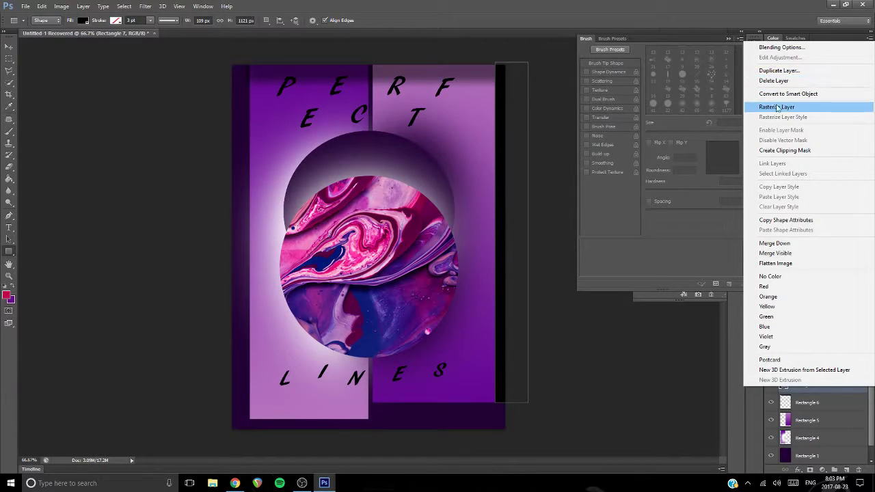
key("Escape")
- Soften the vertical strip with a Gaussian Blur and nudge it slightly inward from the poster's right edge
left_click(144, 6)
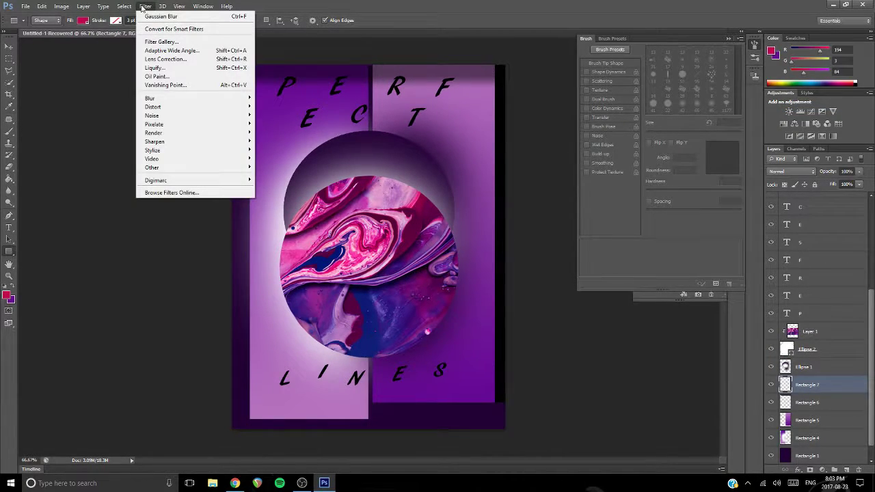
mouse_move(152, 98)
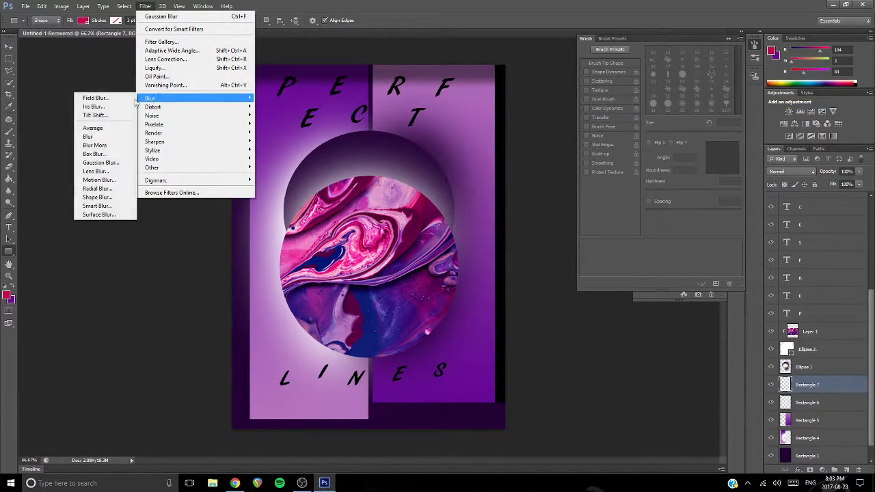
left_click(94, 162)
mouse_move(132, 219)
left_mouse_down()
mouse_move(121, 212)
mouse_move(140, 213)
left_mouse_up()
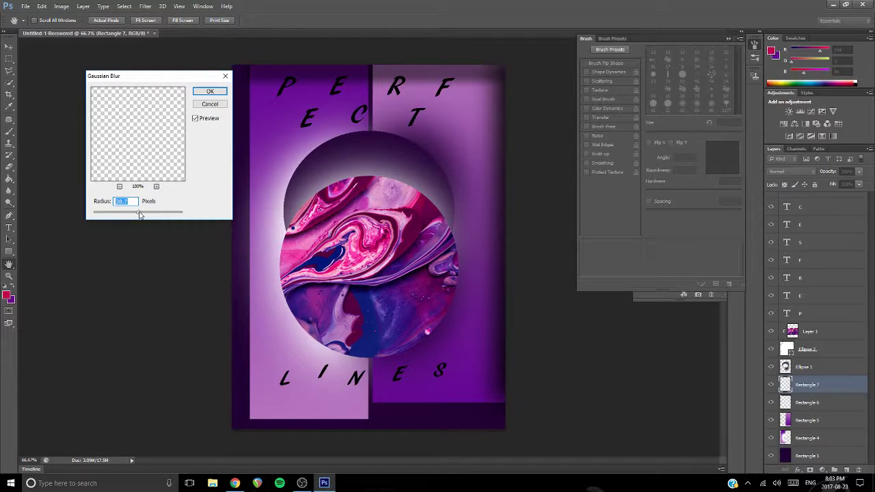
mouse_move(140, 214)
left_mouse_down()
mouse_move(155, 215)
mouse_move(143, 214)
left_mouse_up()
left_click(209, 91)
left_click(9, 47)
left_click_drag(504, 259, 501, 255)
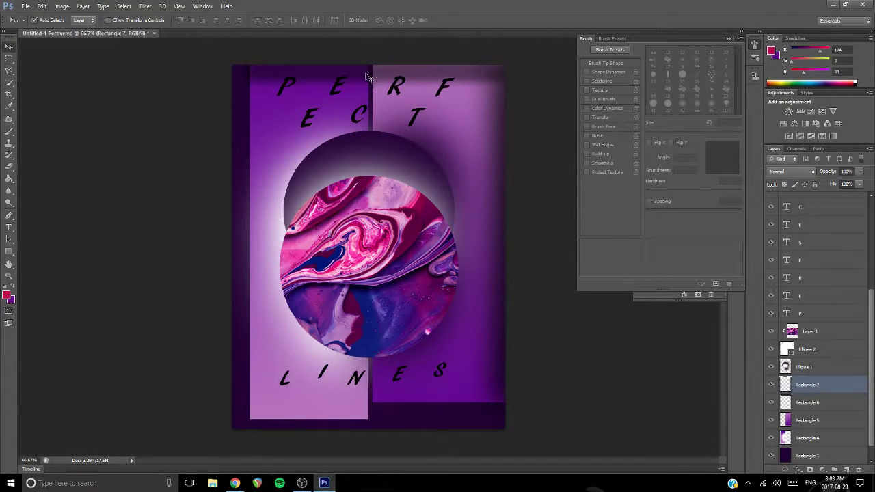
- Delete the Rectangle 6 layer, and draw a black strip about 866 × 59 px across the poster's upper edge on a new layer
right_click(808, 407)
left_click(752, 95)
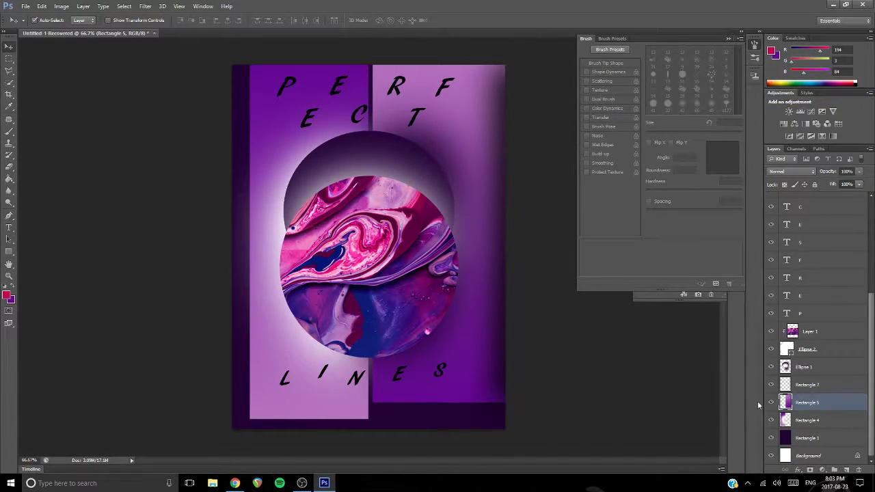
left_click(845, 469)
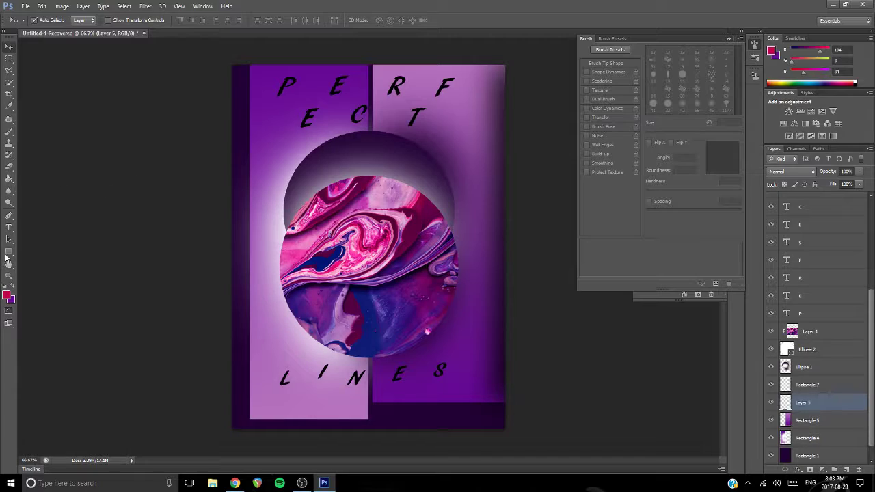
left_click(9, 252)
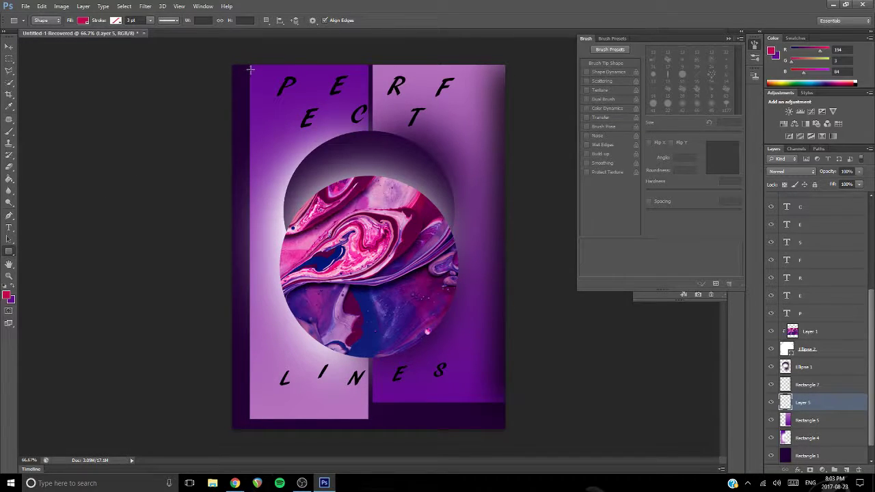
left_click_drag(263, 71, 512, 54)
left_click(85, 19)
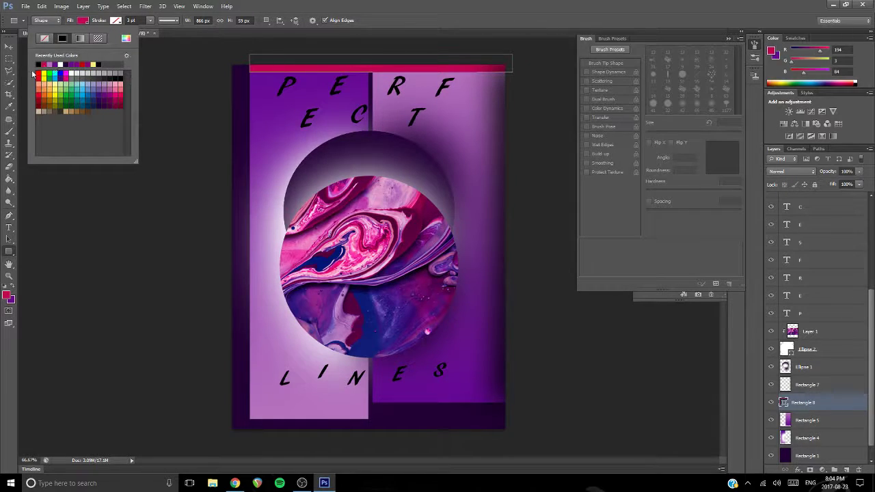
left_click(39, 63)
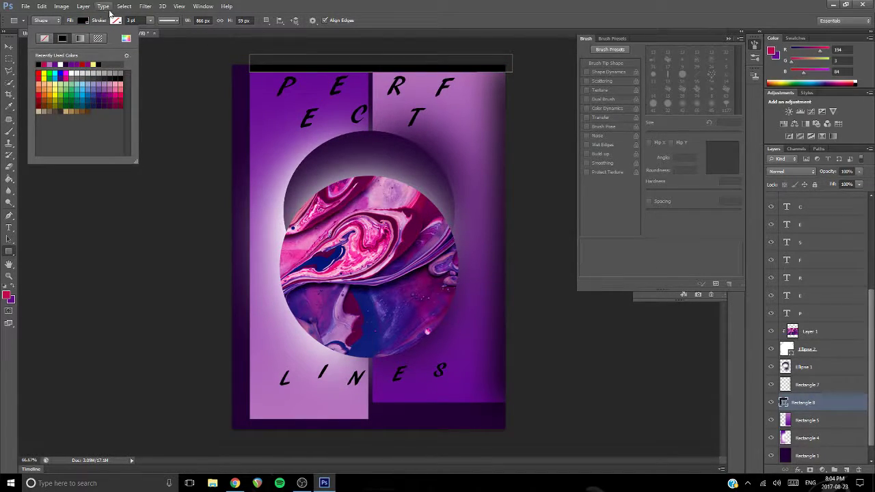
- Rasterize the new upper strip's layer and apply a Gaussian Blur with a radius of about 40 pixels
right_click(828, 404)
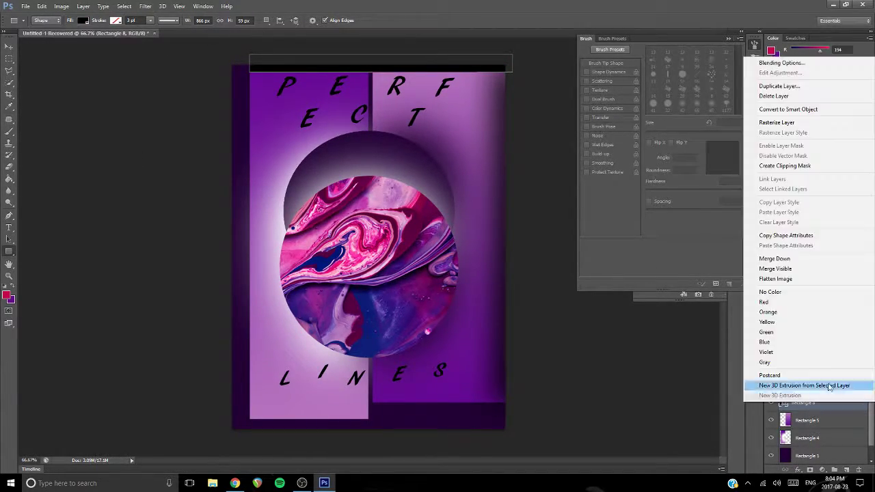
left_click(796, 123)
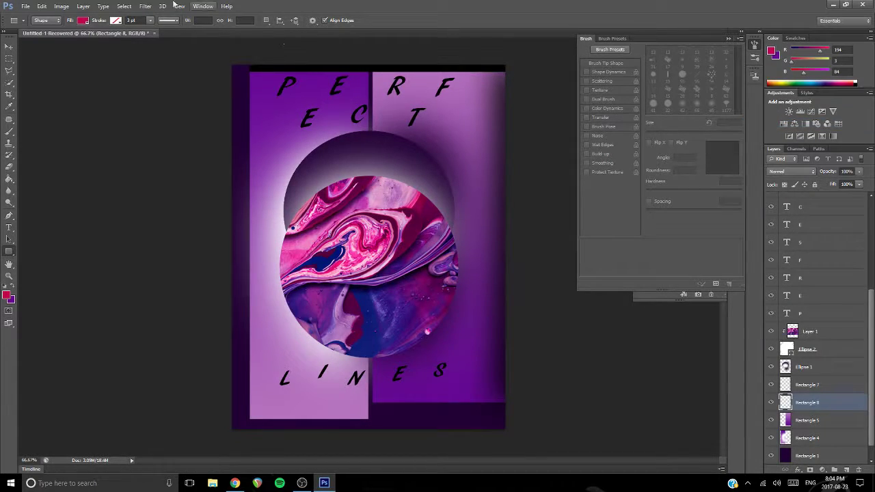
left_click(124, 6)
mouse_move(146, 6)
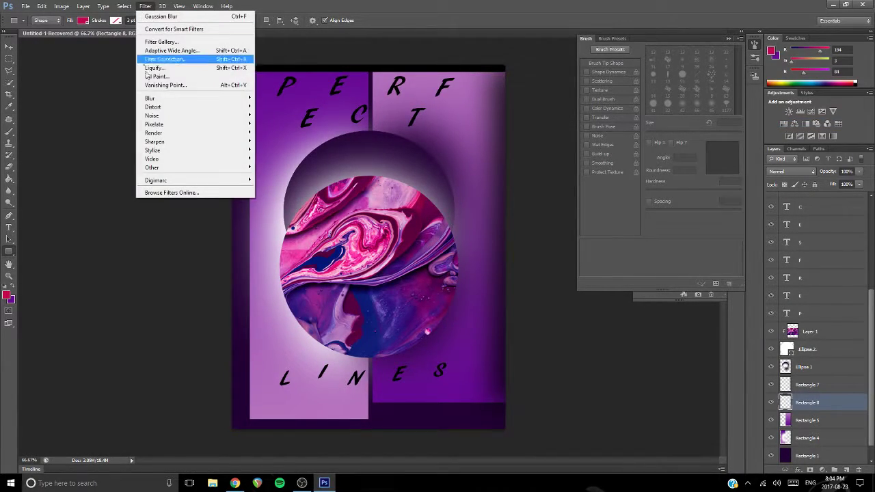
mouse_move(150, 98)
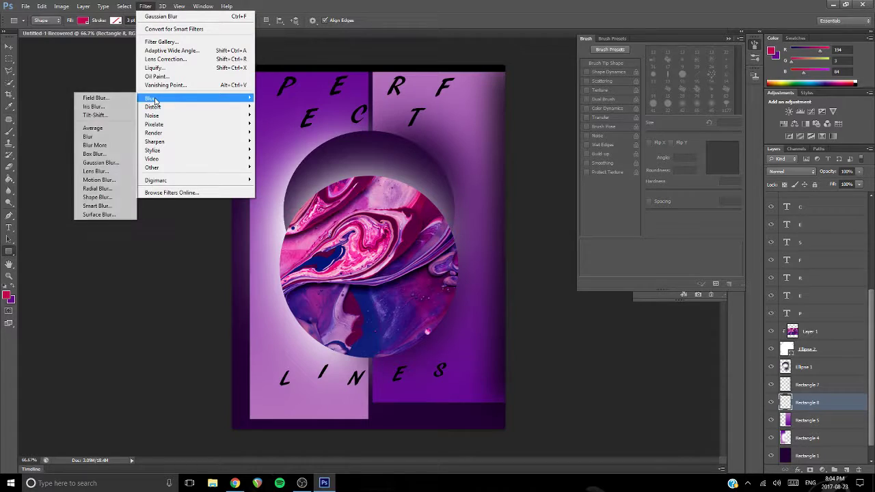
left_click(96, 164)
mouse_move(142, 214)
left_mouse_down()
mouse_move(152, 213)
mouse_move(139, 215)
left_mouse_up()
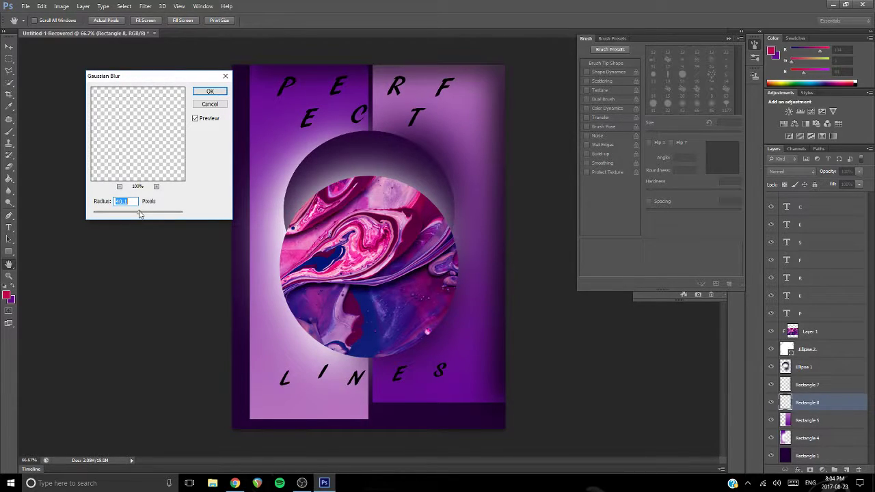
left_click(211, 91)
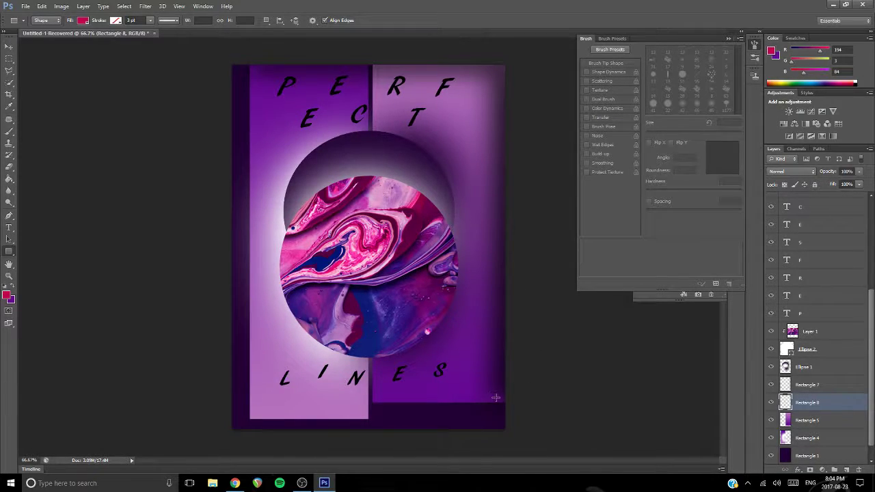
- Draw a black strip about 433 × 17 px along the lower edge of the poster's right panel and rasterize its layer
left_click_drag(503, 398, 373, 402)
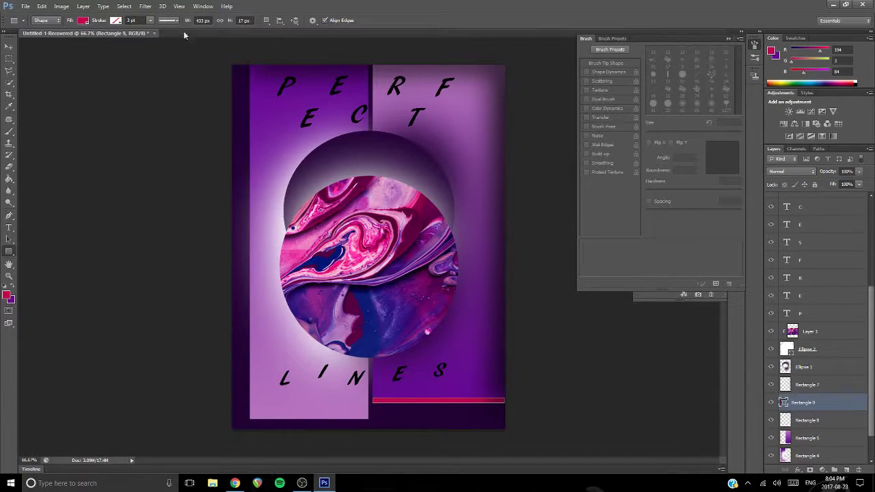
left_click(82, 21)
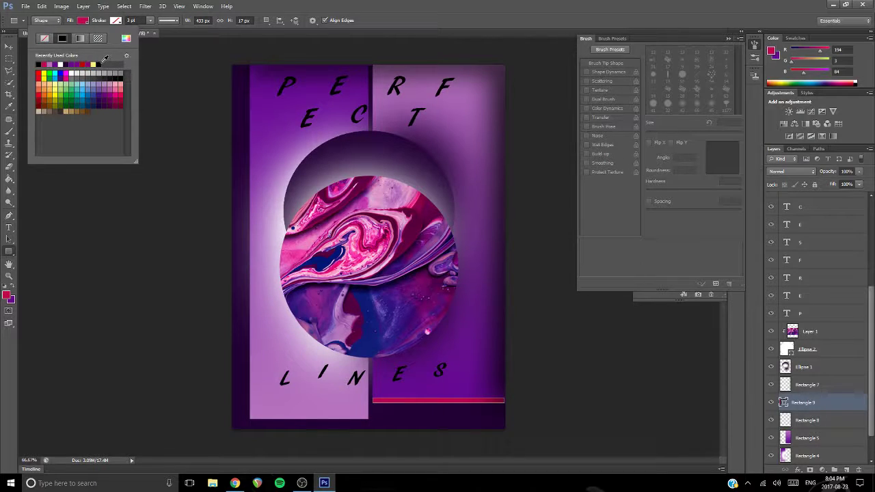
left_click(99, 63)
right_click(812, 406)
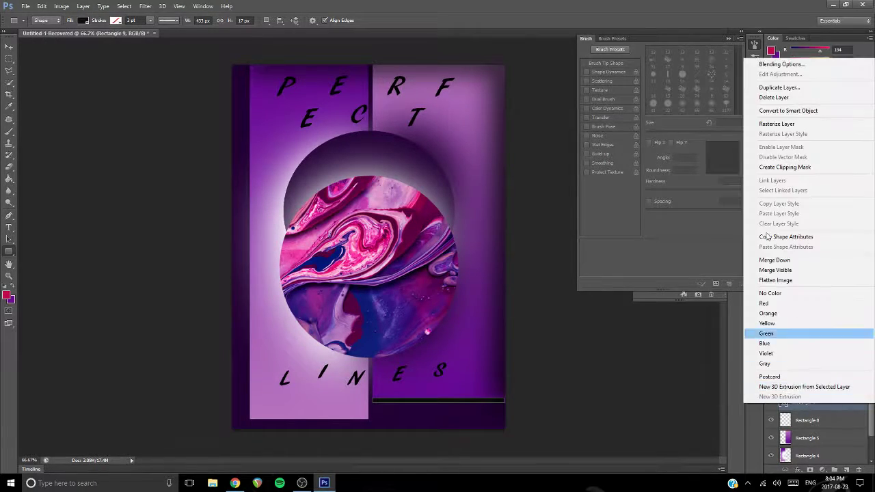
left_click(779, 127)
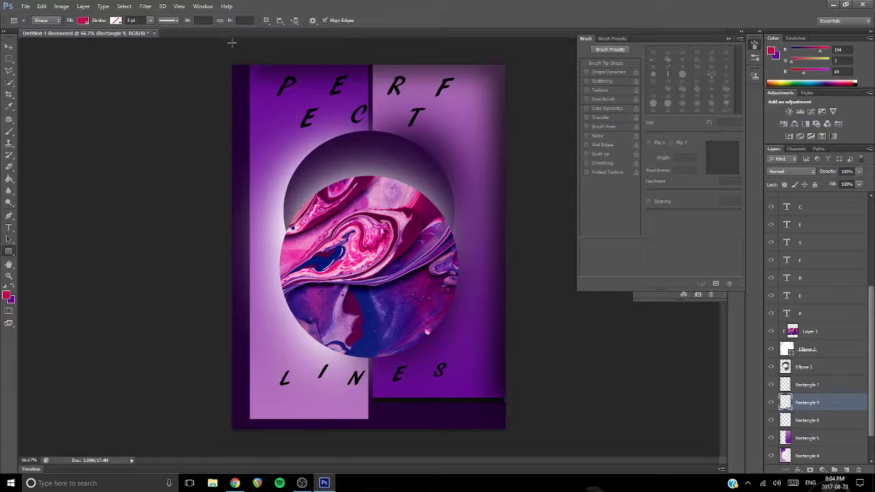
- Soften the right panel's lower strip with a Gaussian Blur, adjusting the radius to form a dark edge shadow
left_click(145, 6)
mouse_move(150, 99)
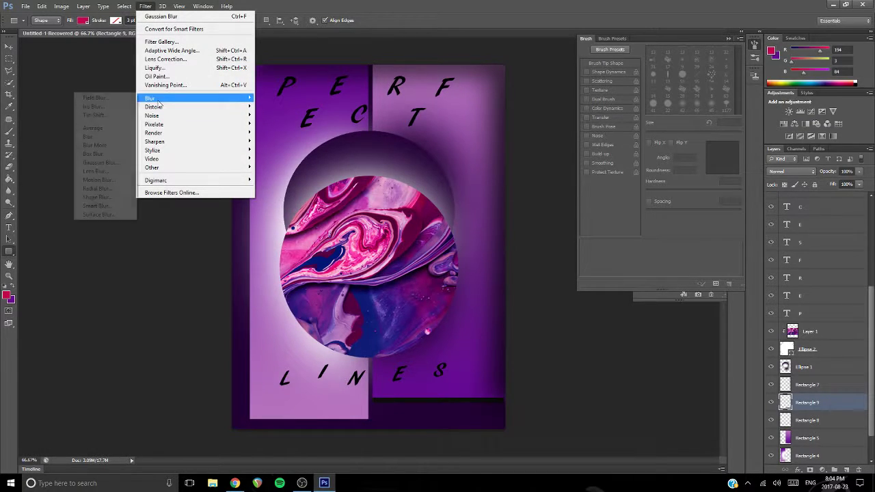
left_click(105, 162)
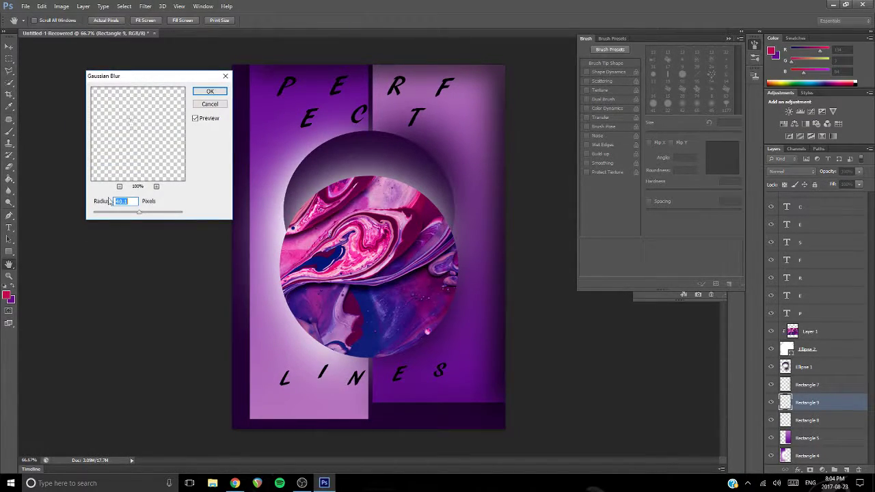
left_click_drag(132, 214, 133, 217)
left_click(210, 92)
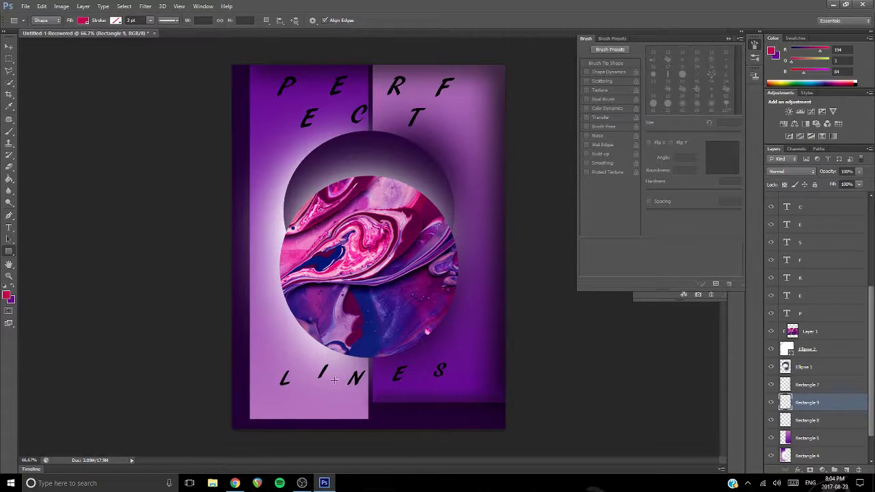
- Draw a black vertical strip about 23 × 1163 px along the left panel's outer edge and rasterize its layer
left_click_drag(257, 65, 249, 418)
left_click(82, 20)
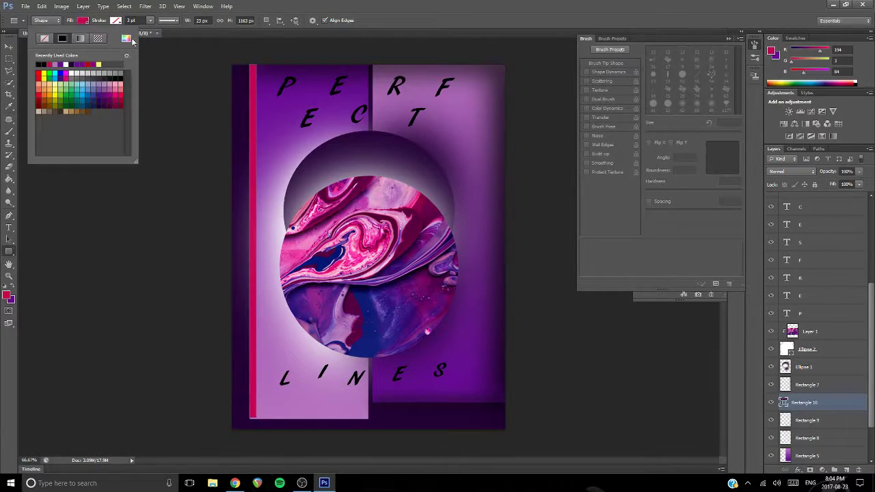
left_click(41, 65)
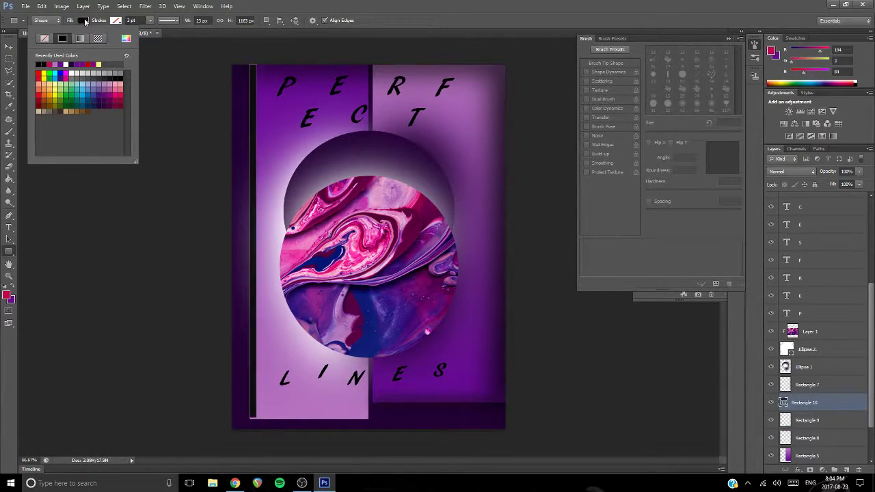
right_click(795, 403)
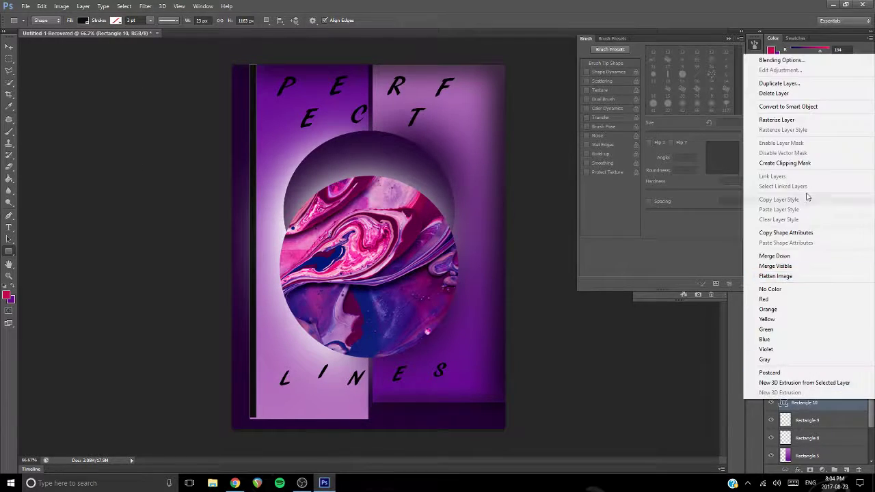
left_click(779, 121)
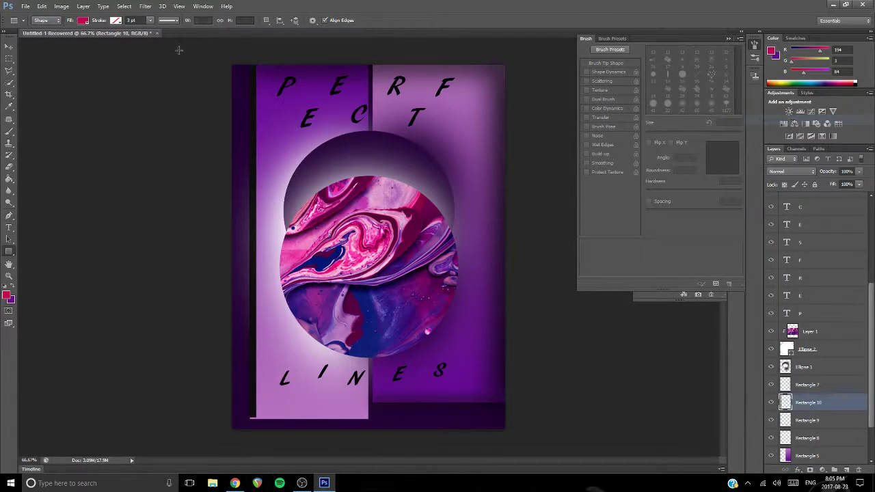
- Apply a Gaussian Blur with a radius of about 26 pixels to the left panel's vertical strip
left_click(145, 7)
mouse_move(153, 99)
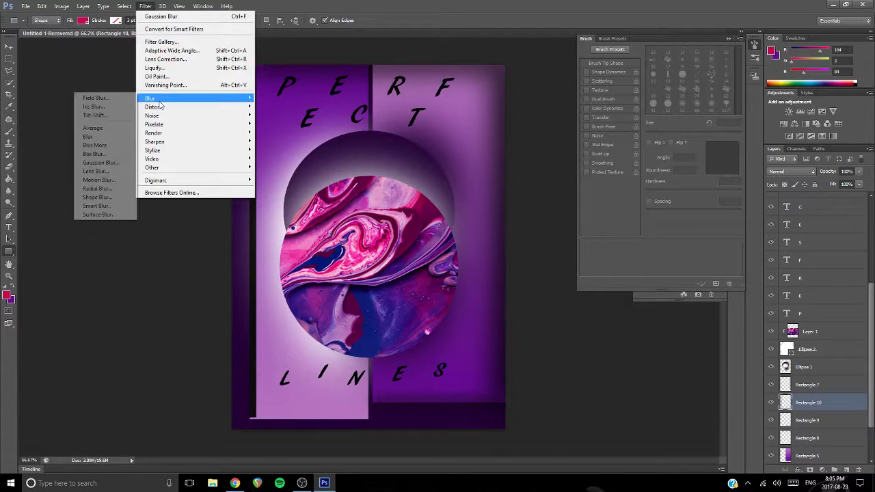
left_click(102, 165)
left_click_drag(132, 215, 134, 215)
left_click(212, 91)
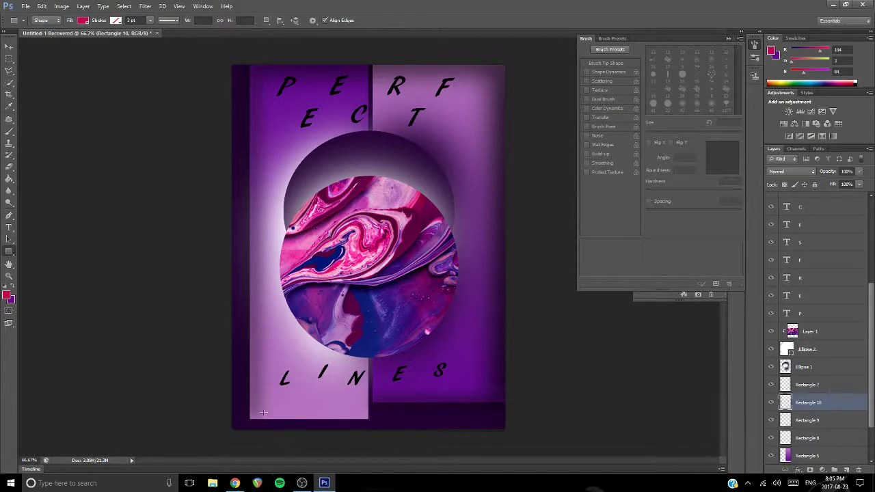
- Draw a black strip about 393 × 31 px along the left panel's lower edge and rasterize its layer
left_click(251, 410)
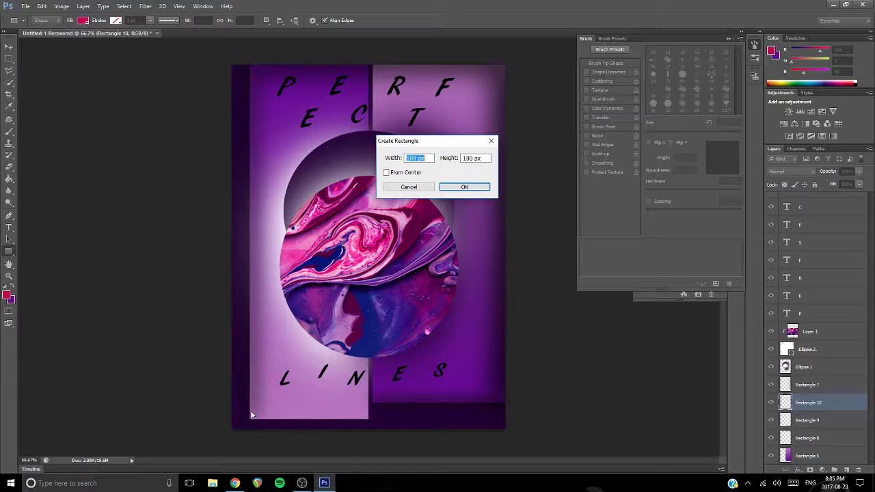
left_click(459, 188)
left_click_drag(249, 410, 368, 419)
left_click(83, 19)
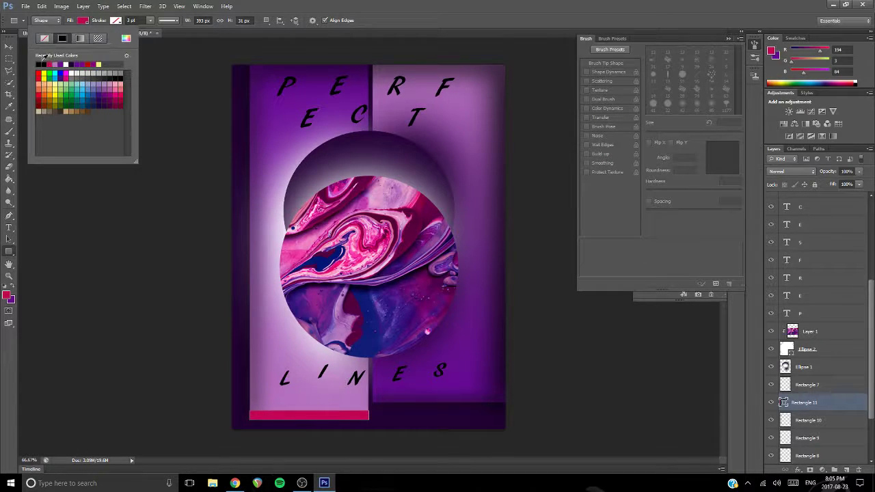
left_click(39, 64)
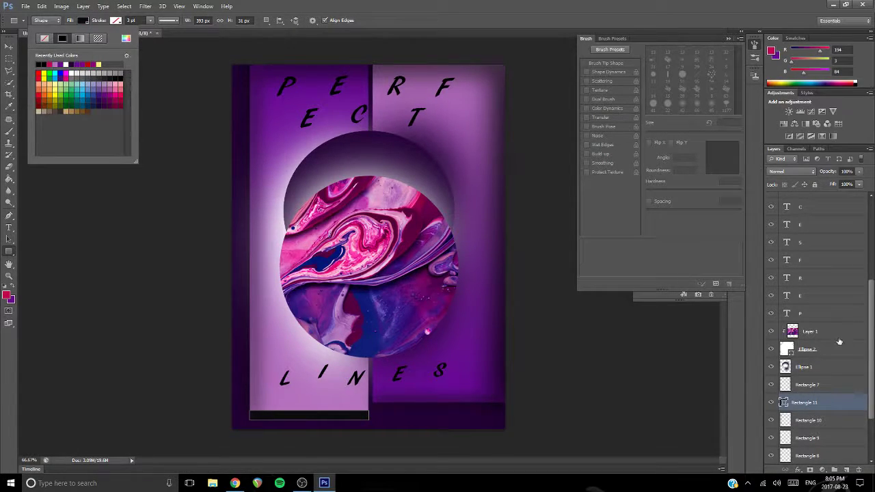
right_click(821, 402)
left_click(834, 121)
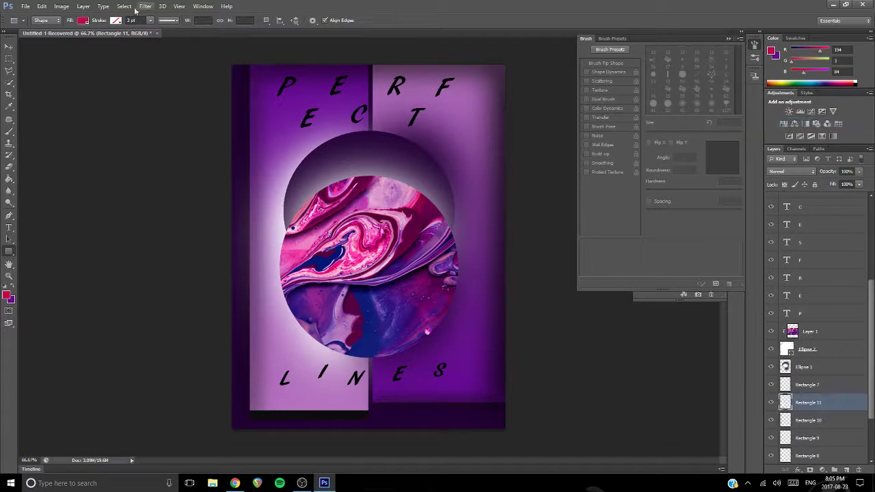
- Soften the left panel's lower strip with a Gaussian Blur, adjusting the radius to form a dark edge shadow
left_click(146, 6)
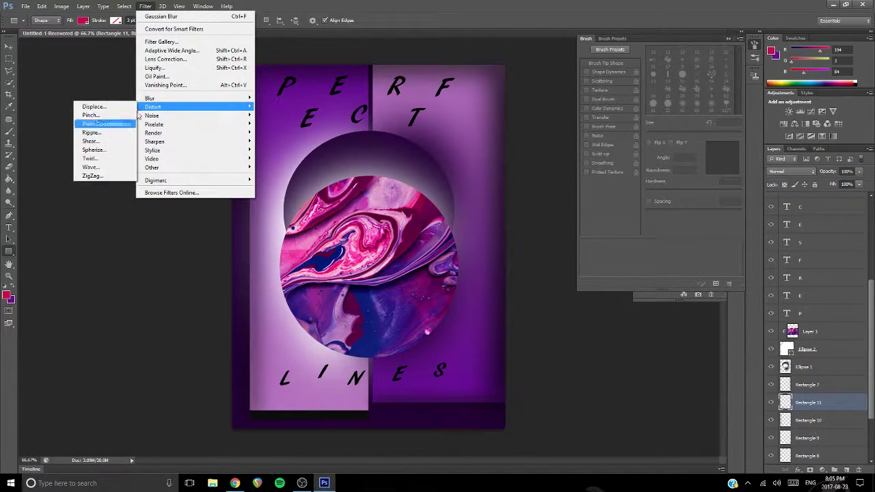
mouse_move(150, 99)
left_click(96, 164)
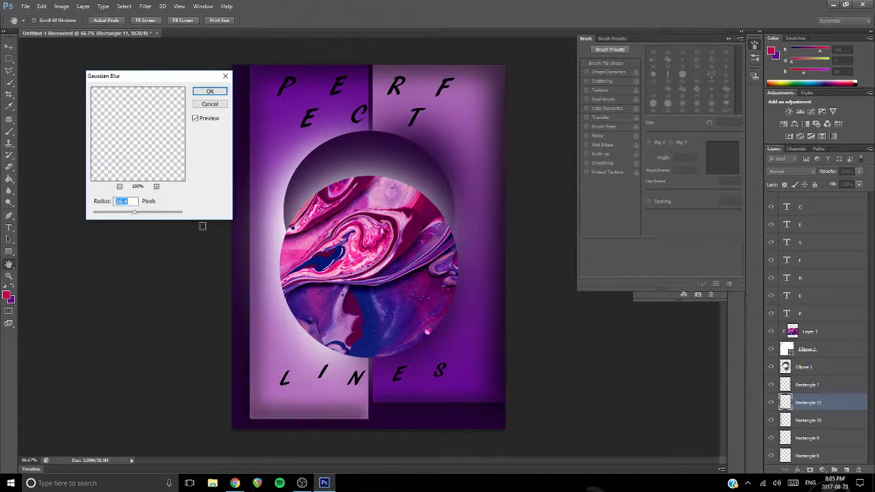
mouse_move(139, 211)
left_mouse_down()
mouse_move(126, 214)
mouse_move(142, 215)
left_mouse_up()
left_click(210, 92)
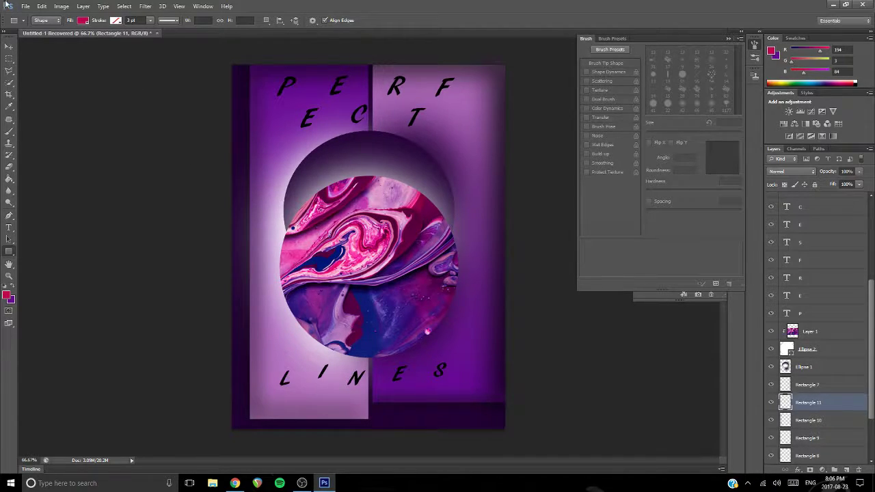
left_click(303, 484)
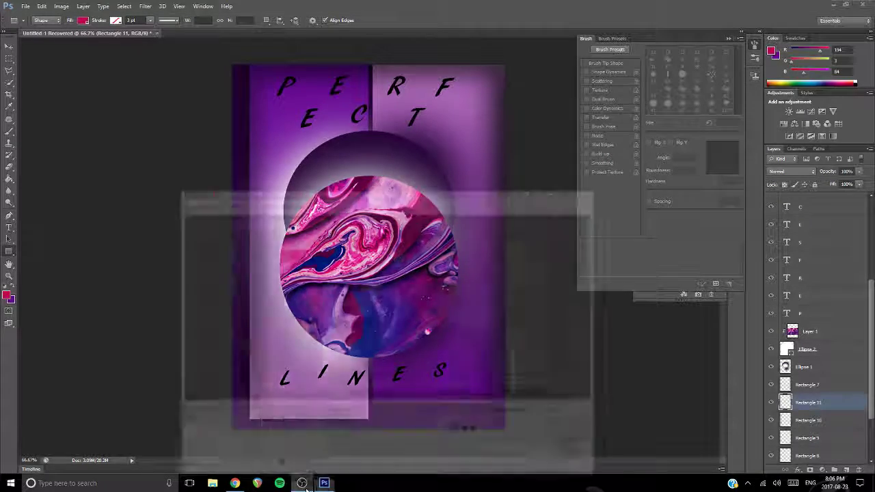